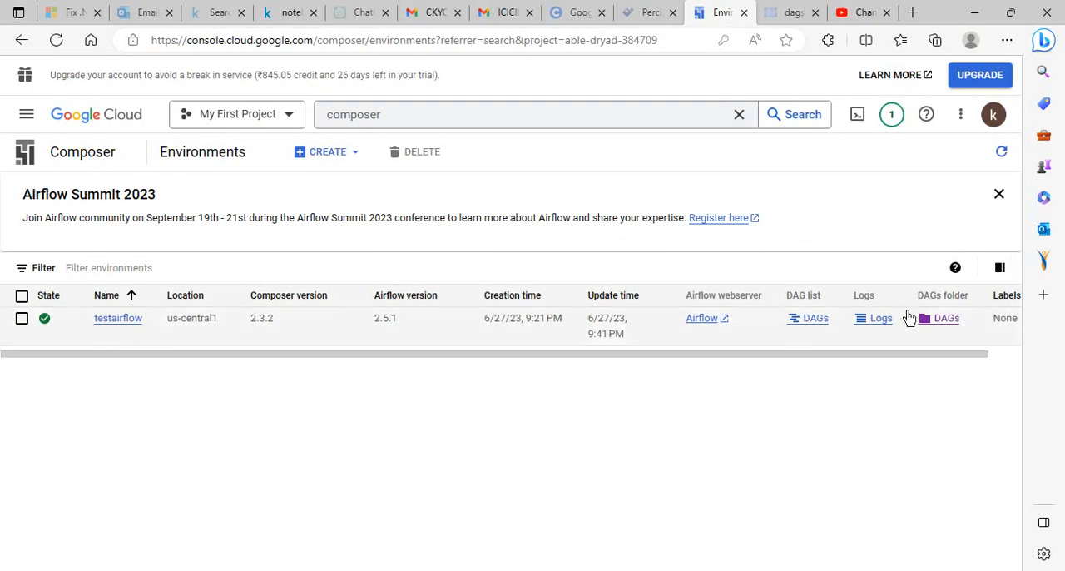
# Review the testairflow environment's monitoring overview and PyPI packages editor, and return to the environments list
pyautogui.click(117, 322)
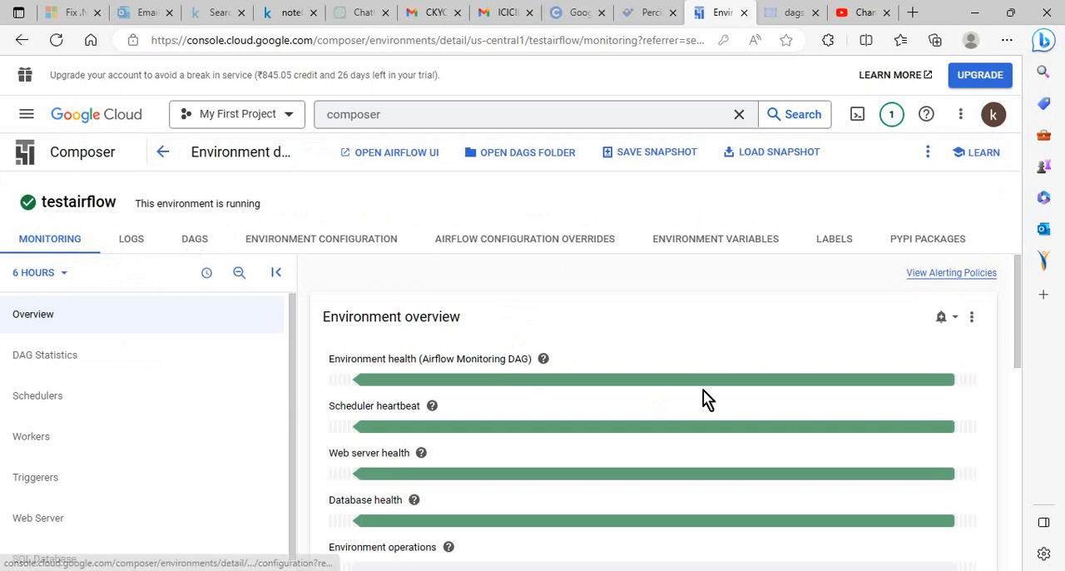
pyautogui.moveTo(1017, 323)
pyautogui.mouseDown()
pyautogui.moveTo(1019, 453)
pyautogui.moveTo(1010, 321)
pyautogui.mouseUp()
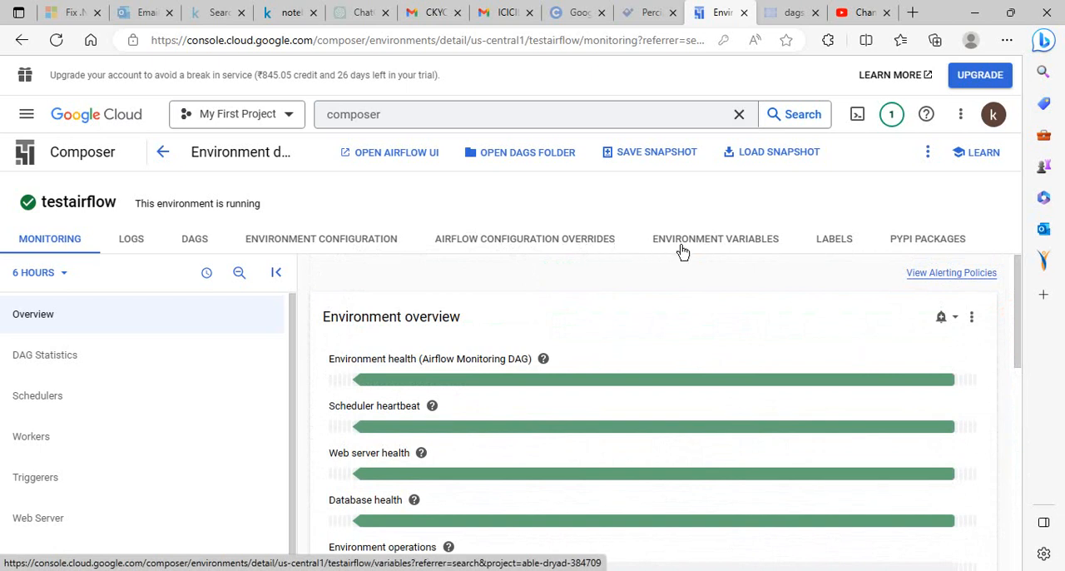
pyautogui.click(943, 240)
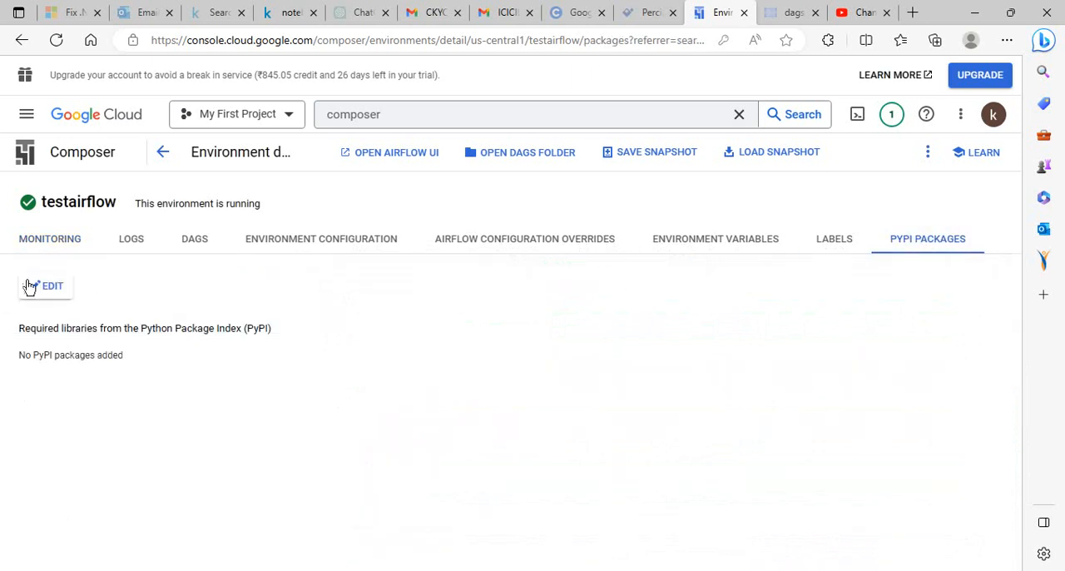
pyautogui.click(50, 288)
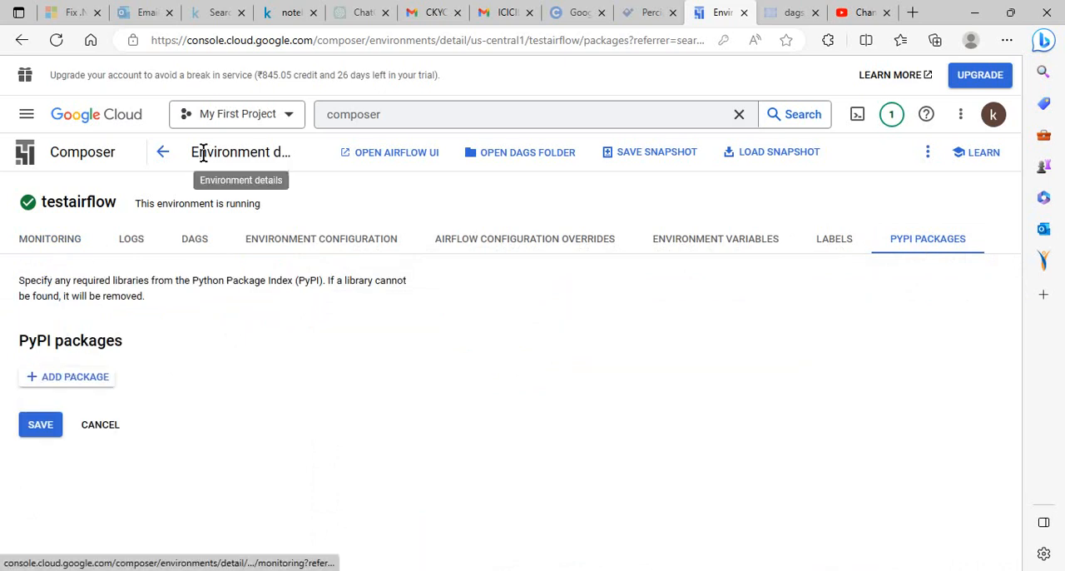
pyautogui.click(164, 154)
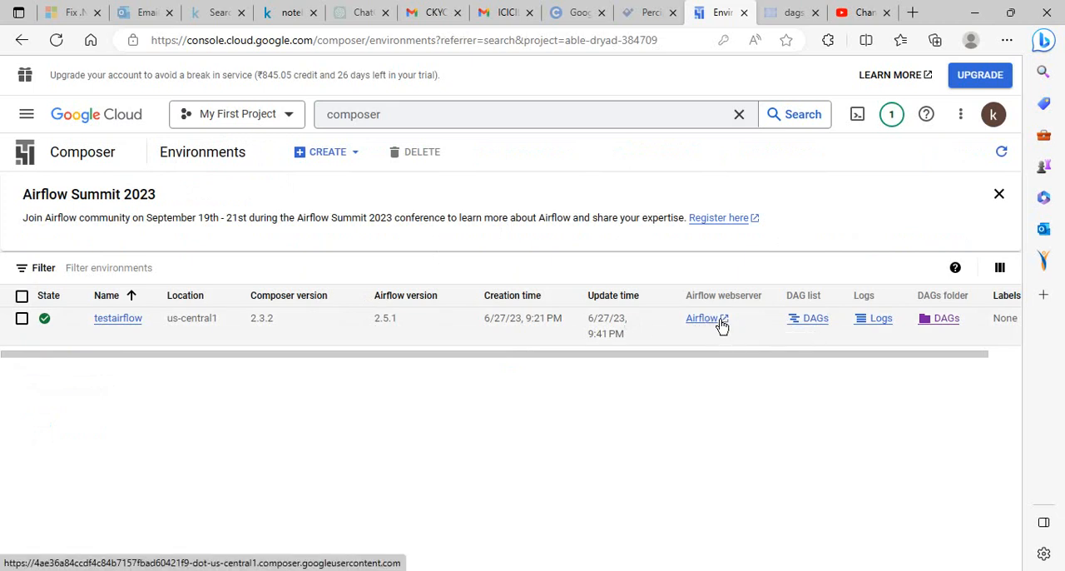
# Open the Airflow web interface for testairflow, and check the environment's DAG list and details in Composer
pyautogui.click(722, 323)
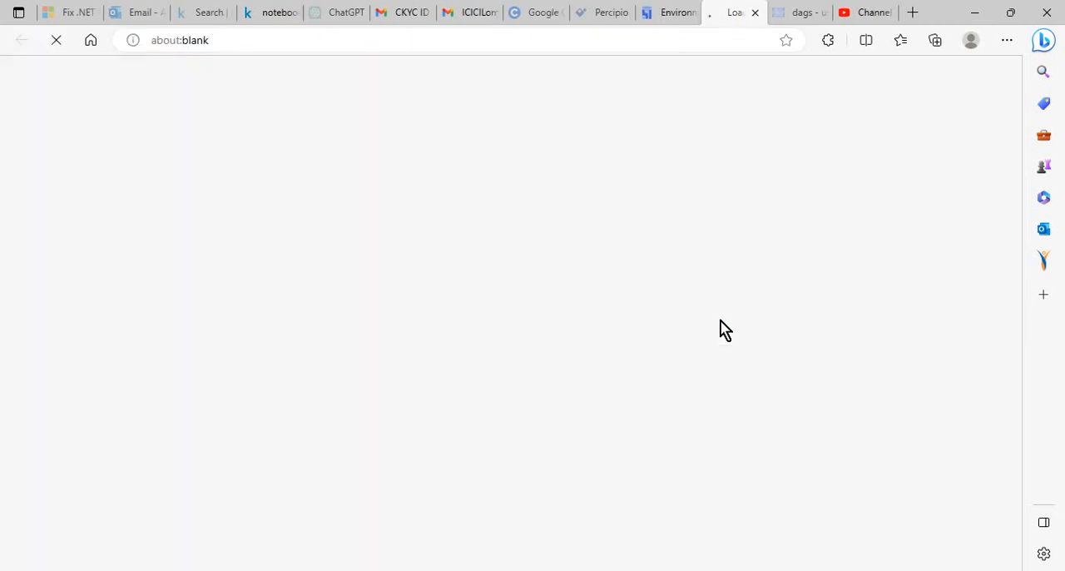
pyautogui.click(677, 16)
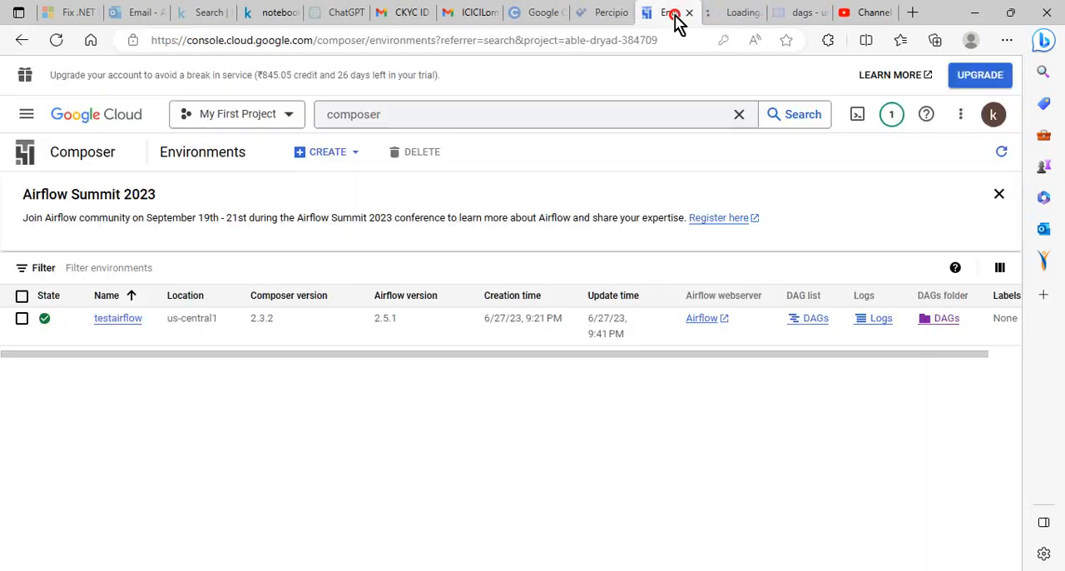
pyautogui.click(813, 325)
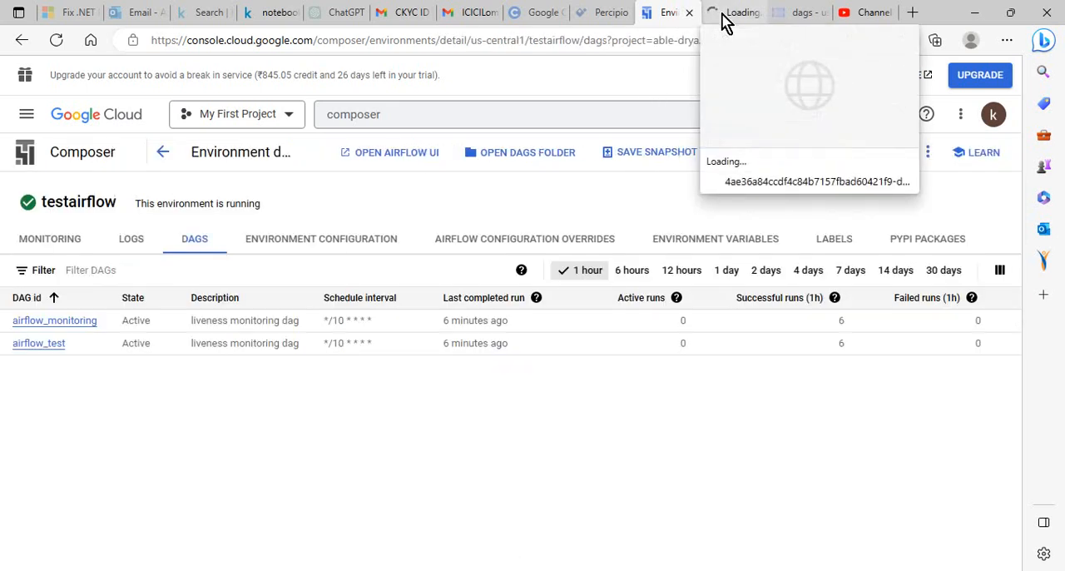
pyautogui.click(55, 298)
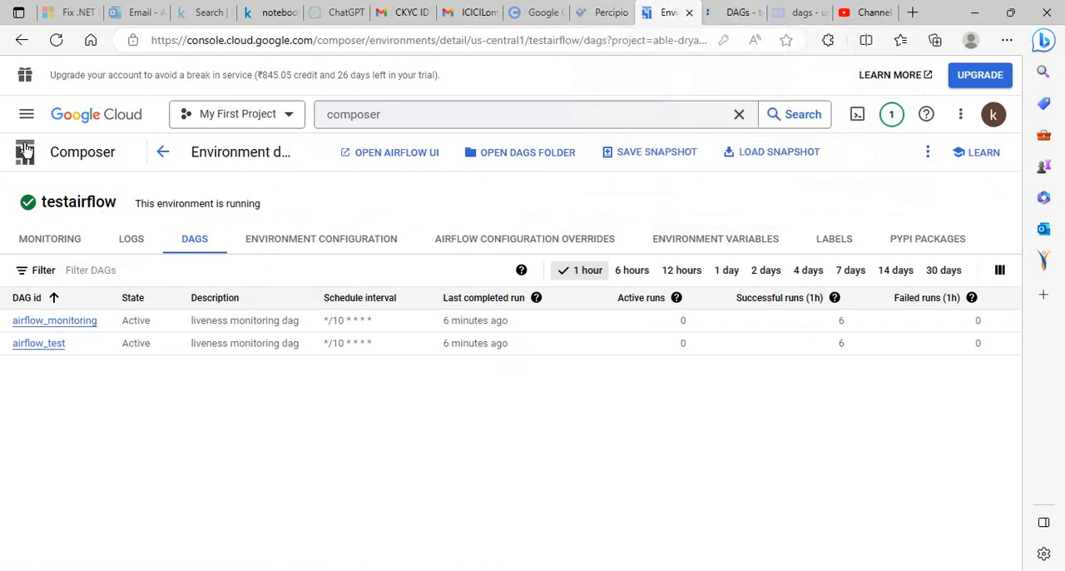
pyautogui.click(164, 152)
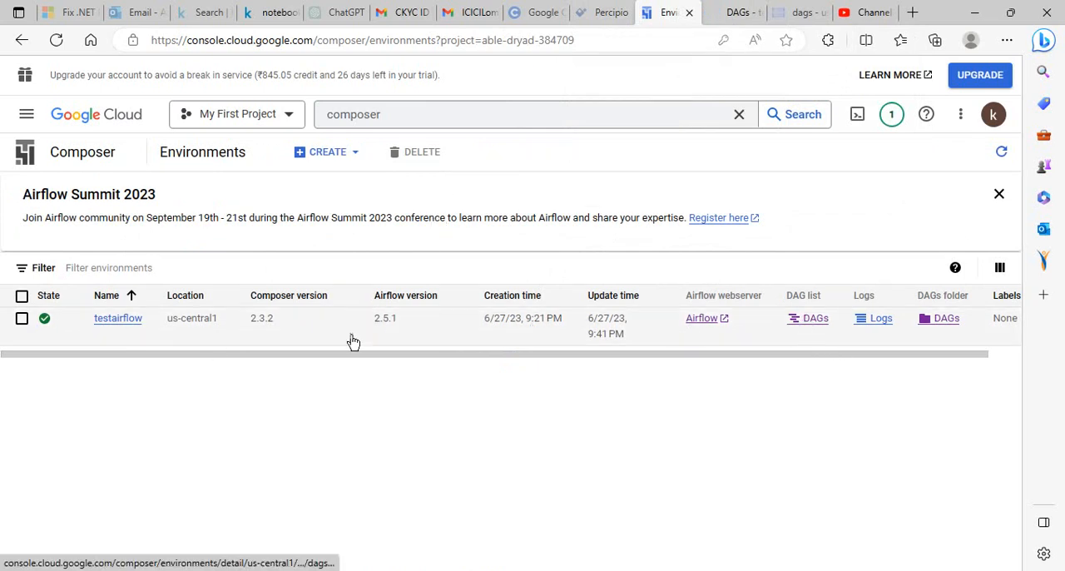
pyautogui.click(121, 321)
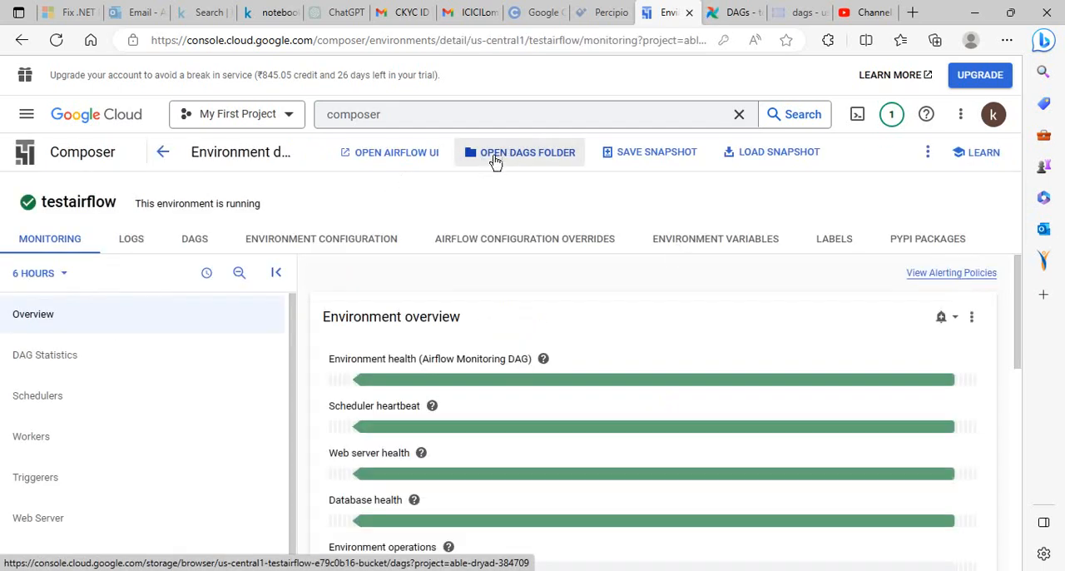
# Examine the bucket's dags folder and the test-airflow28.py code in VS Code, and return to the browser
pyautogui.click(784, 14)
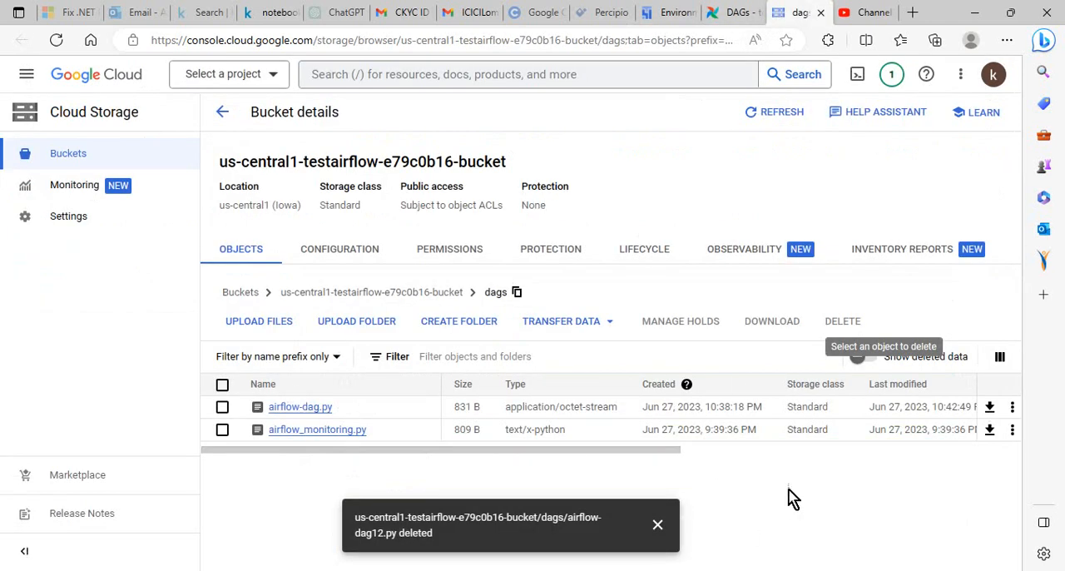
pyautogui.hotkey('alt', 'Tab')
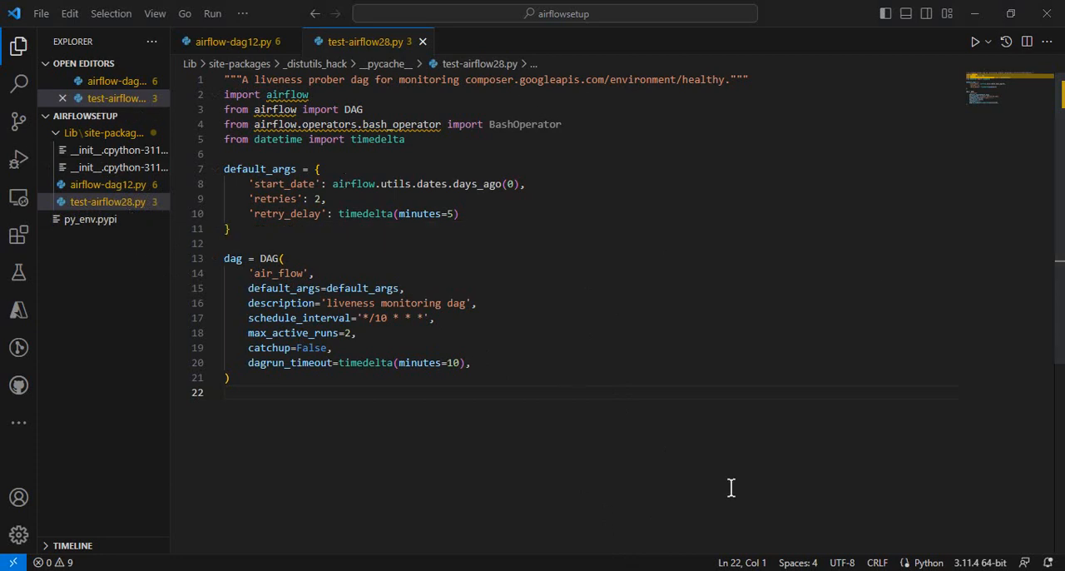
pyautogui.click(975, 14)
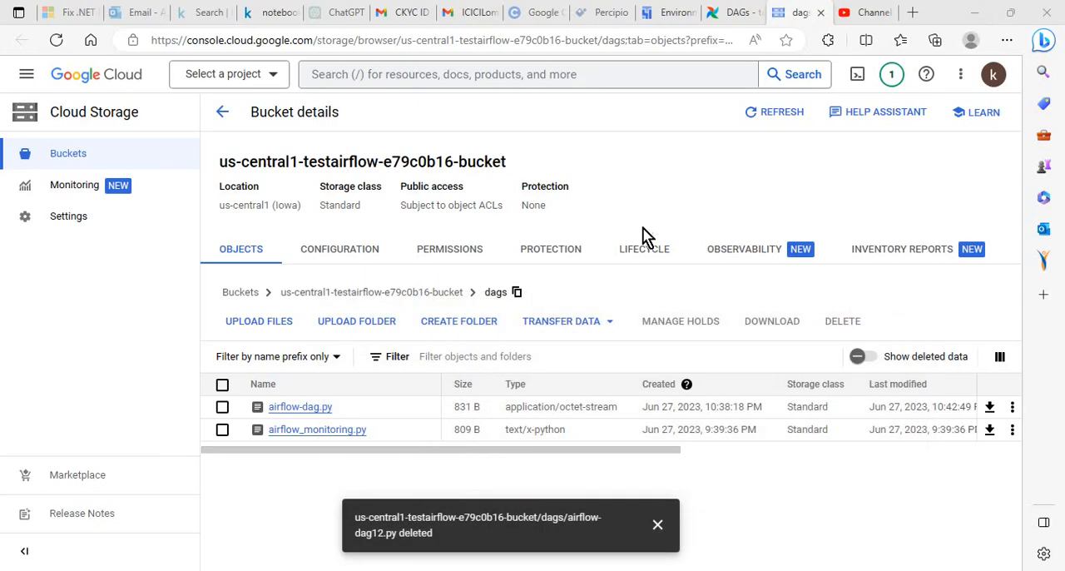
# Examine the DAG list and browsing options in the Airflow web interface, and return to the Composer environment
pyautogui.click(729, 15)
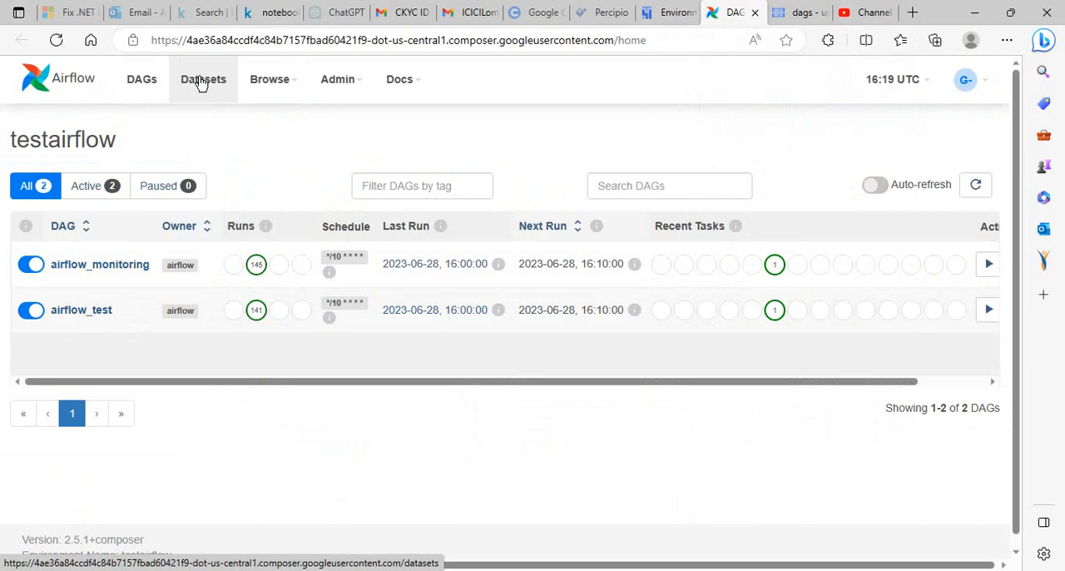
pyautogui.click(271, 81)
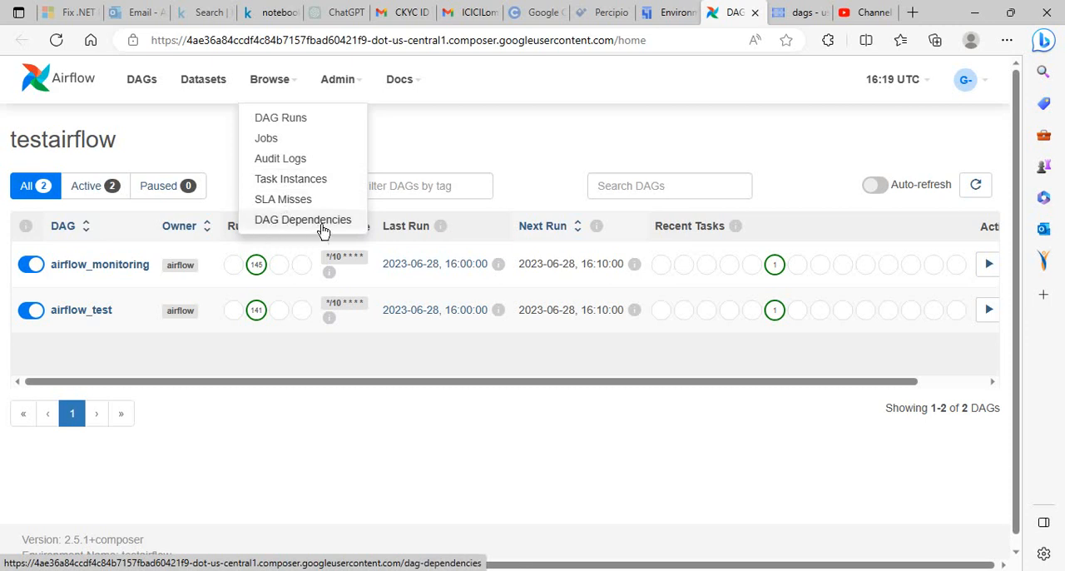
pyautogui.moveTo(339, 92)
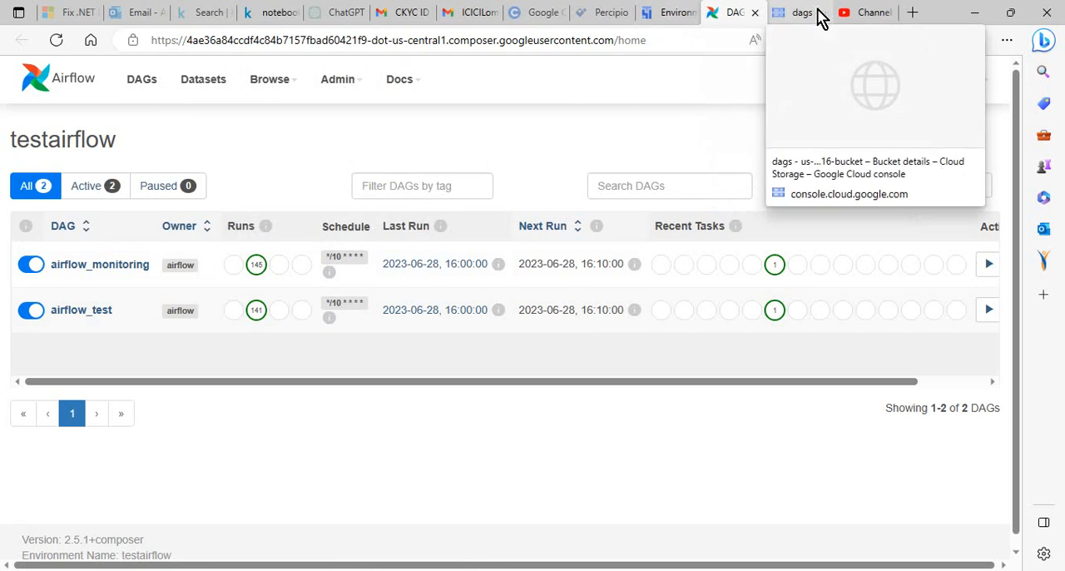
pyautogui.click(673, 15)
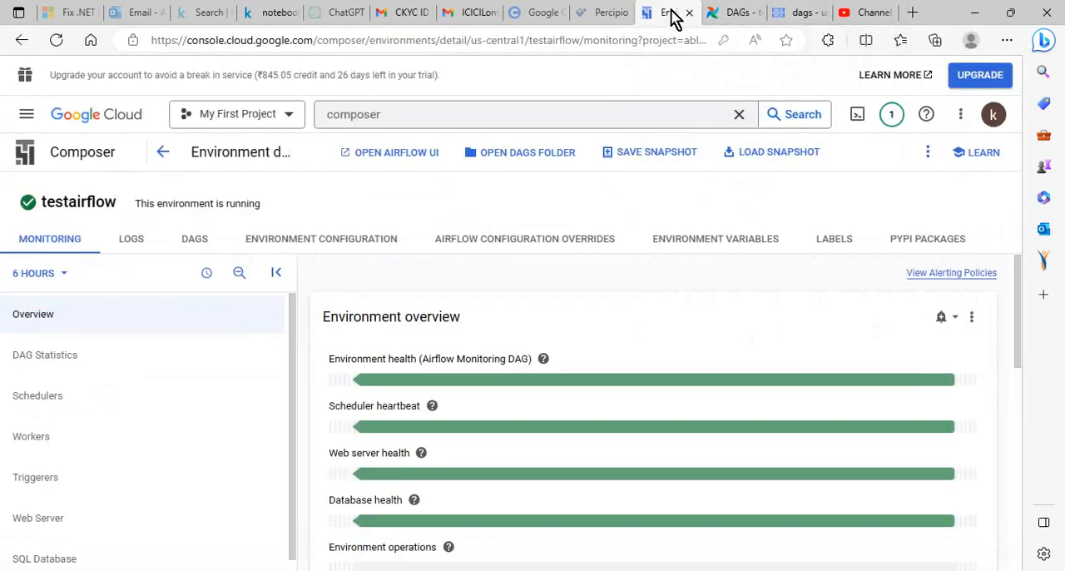
# Start a file upload in the bucket's dags folder and copy the __pycache__ source folder path from the Notepad note
pyautogui.click(795, 14)
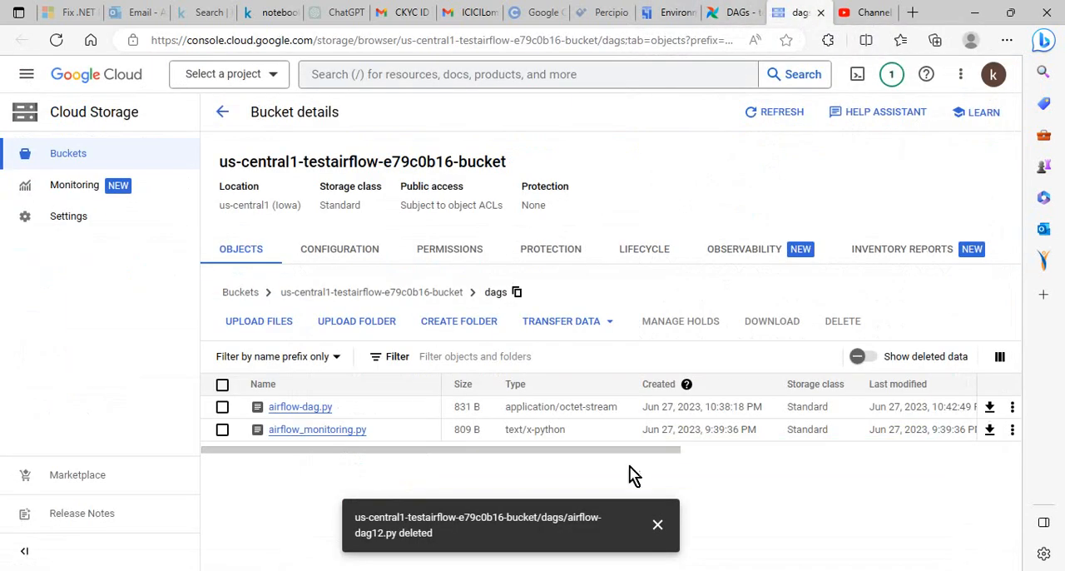
pyautogui.click(276, 330)
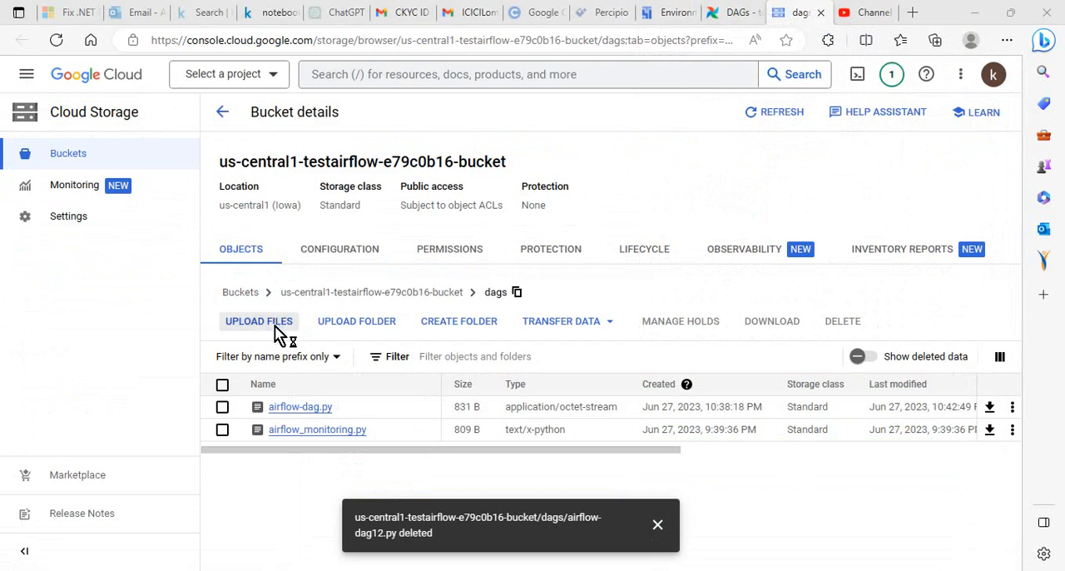
pyautogui.hotkey('alt', 'Tab')
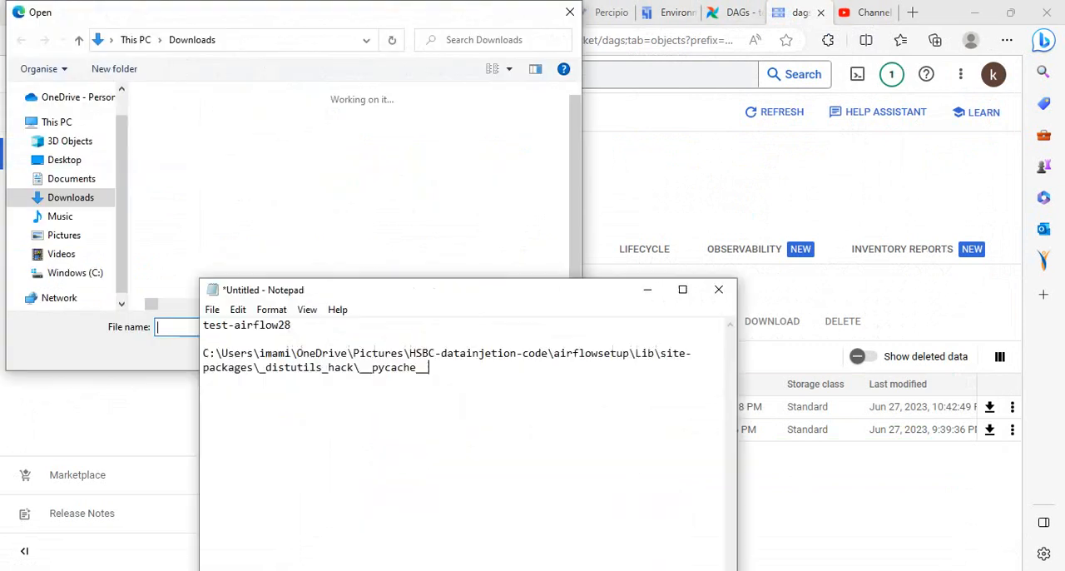
pyautogui.moveTo(443, 374); pyautogui.dragTo(208, 356)
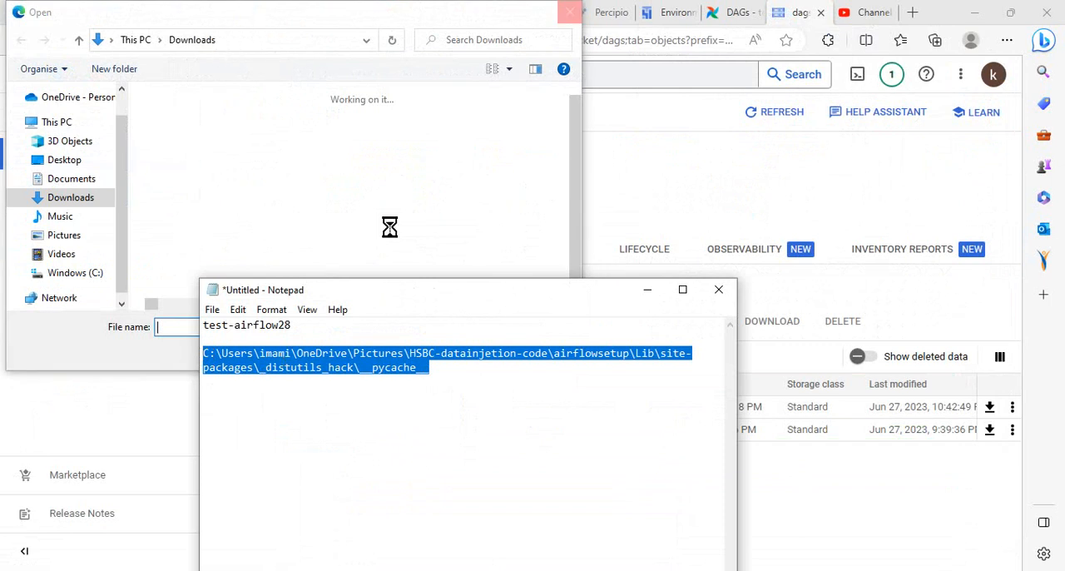
pyautogui.click(647, 290)
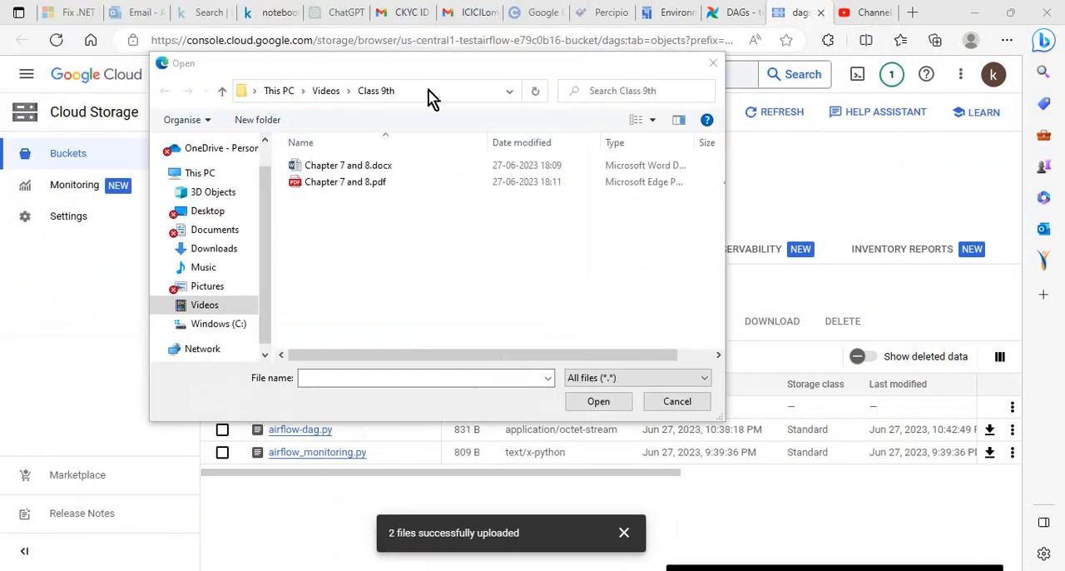
# Go to the copied __pycache__ path and upload airflow-dag12.py and test-airflow28.py to the bucket's dags folder
pyautogui.click(423, 93)
pyautogui.hotkey('ctrl', 'v')
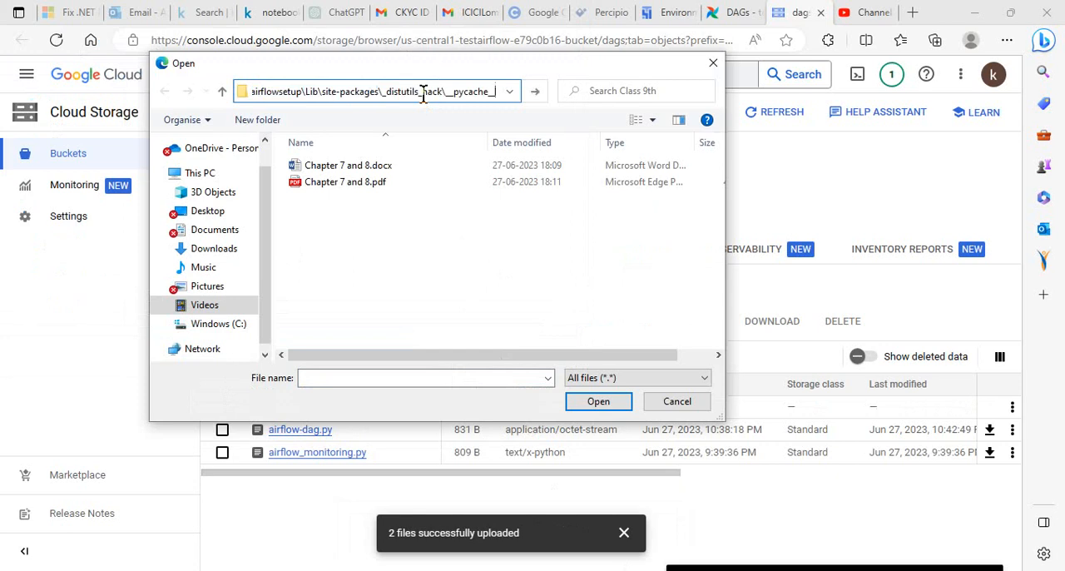
pyautogui.press('Return')
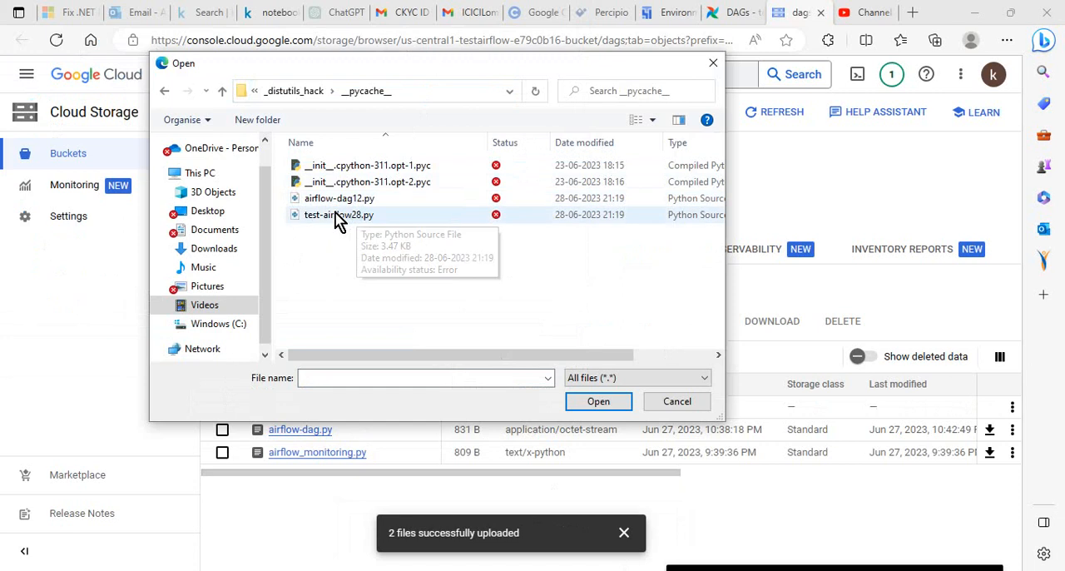
pyautogui.moveTo(340, 252); pyautogui.dragTo(316, 202)
pyautogui.click(592, 404)
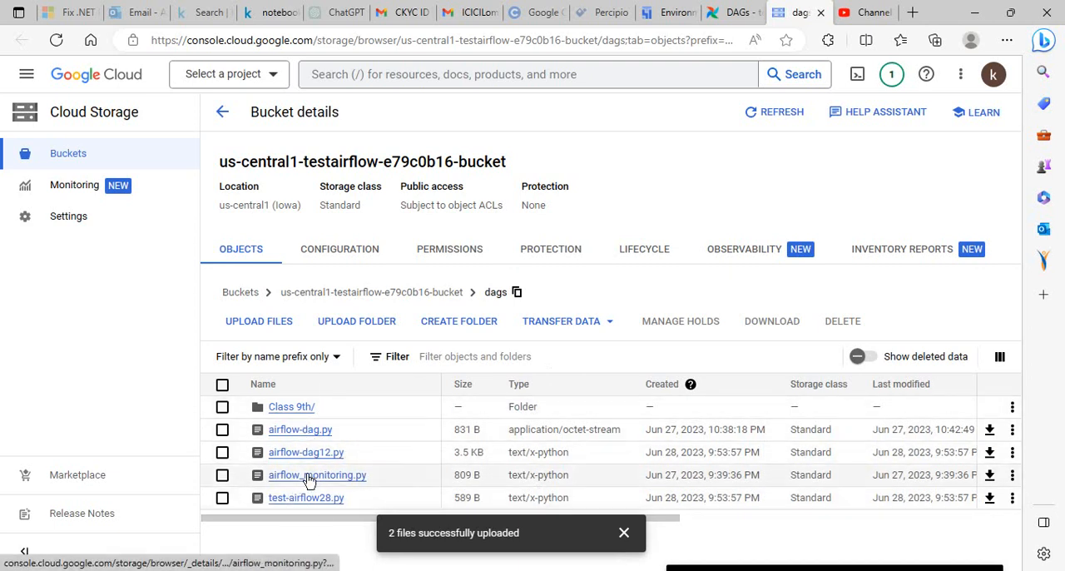
# Reload the environment's DAG list in Composer and refresh the DAG list in the Airflow web interface to check for new DAGs
pyautogui.click(676, 20)
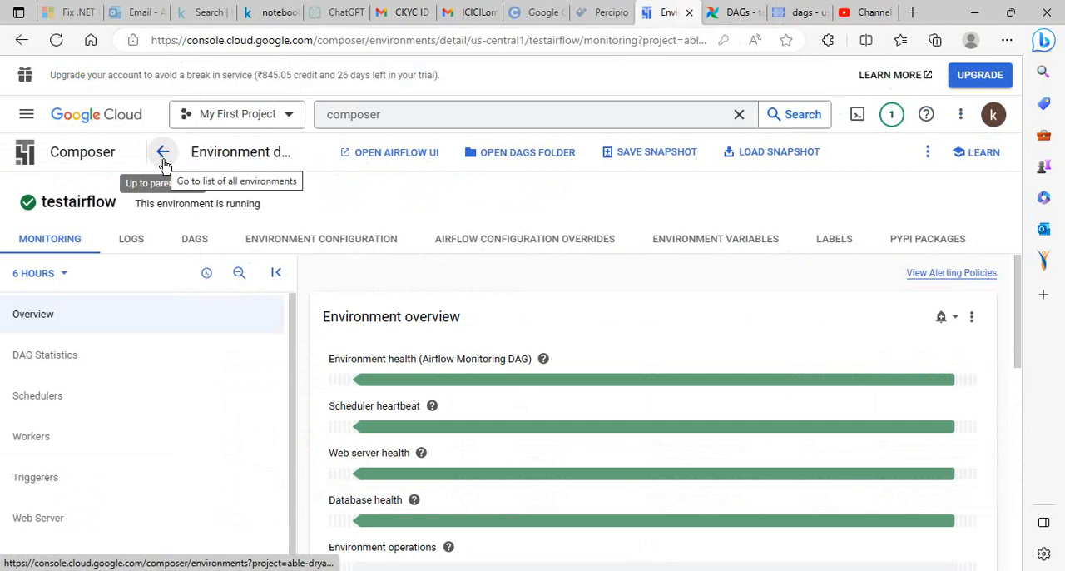
pyautogui.click(185, 242)
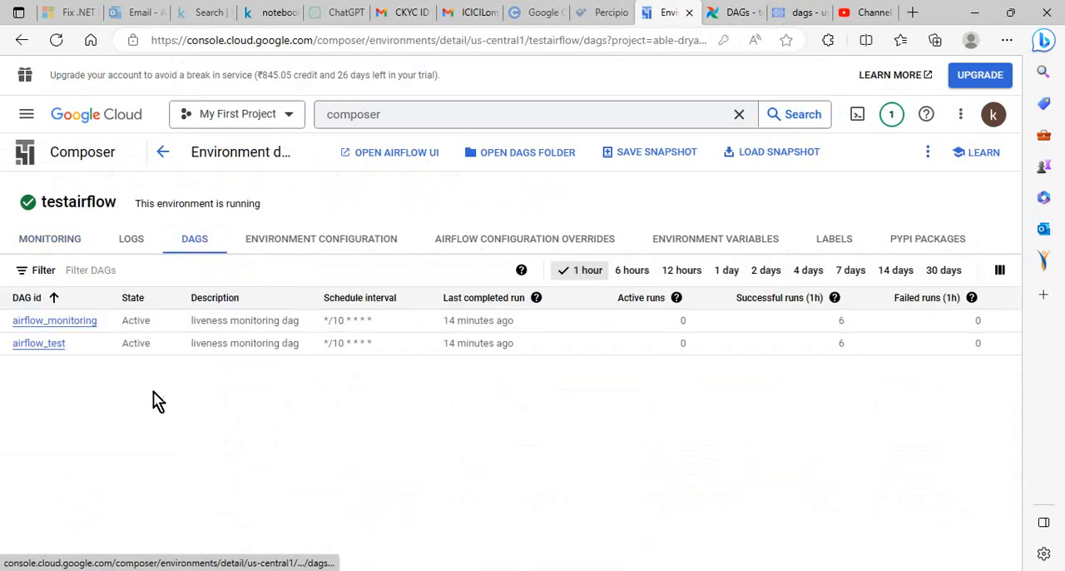
pyautogui.click(56, 40)
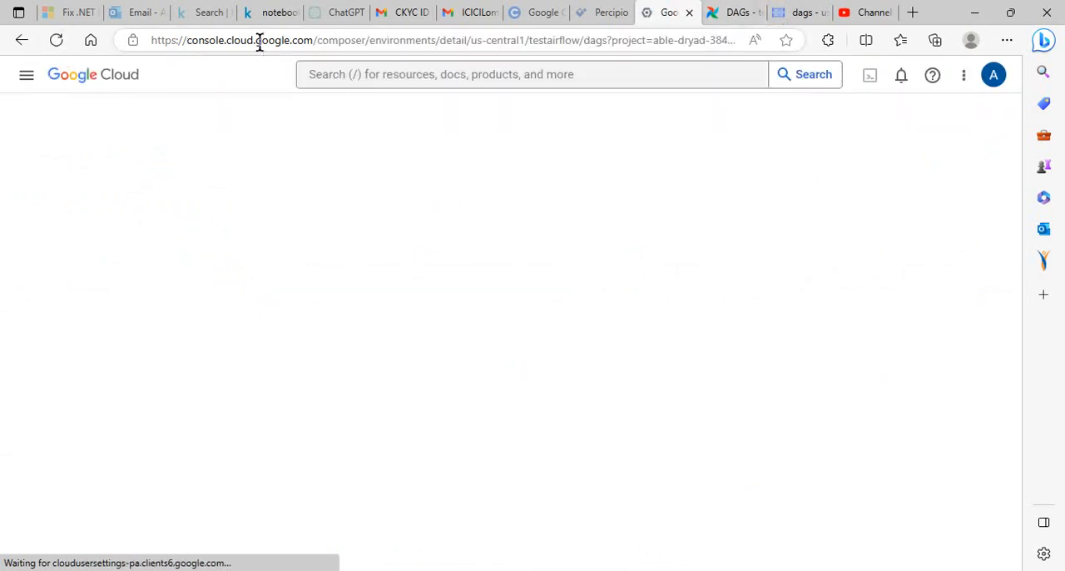
pyautogui.click(720, 19)
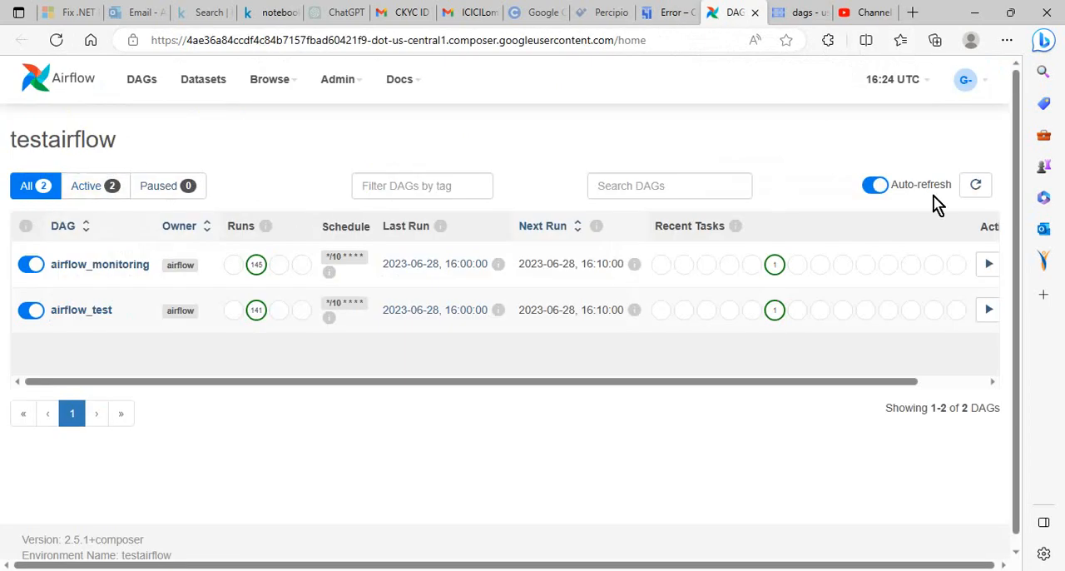
pyautogui.click(975, 185)
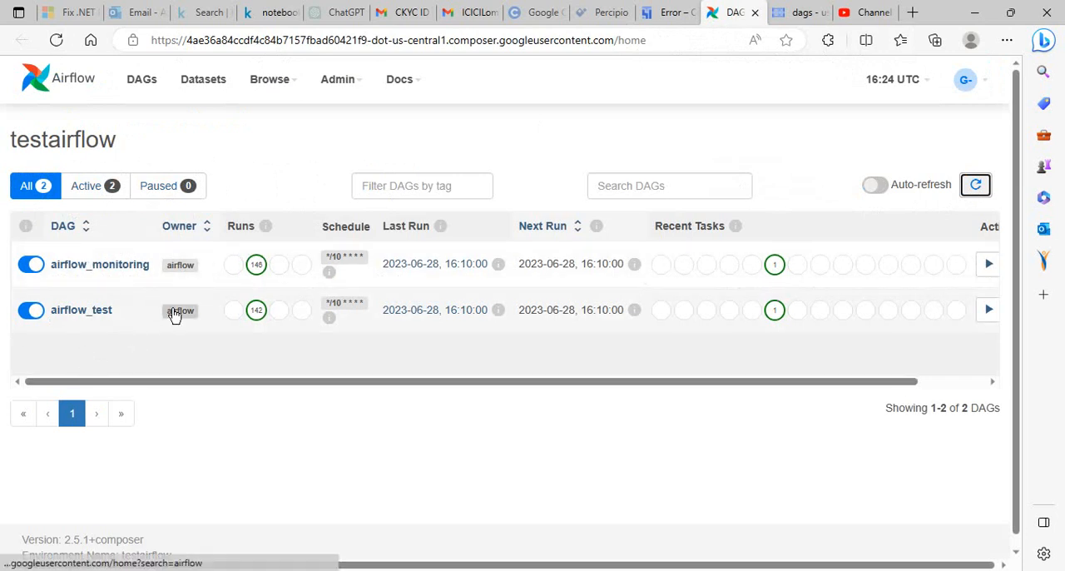
# Try to get back to the Composer environments list through the previously visited pages, closing the tutorial pane
pyautogui.click(676, 22)
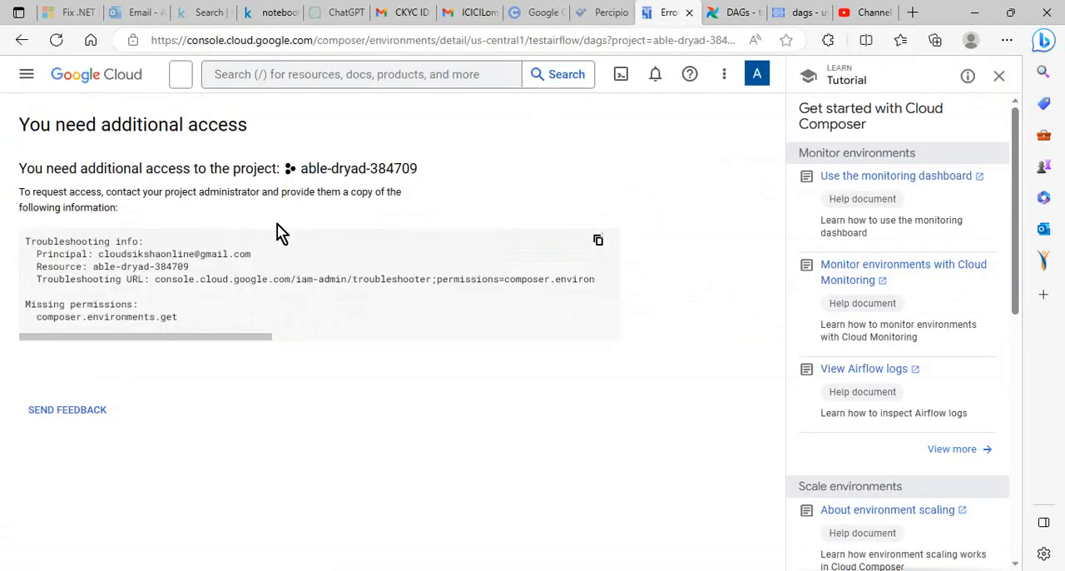
pyautogui.click(22, 40)
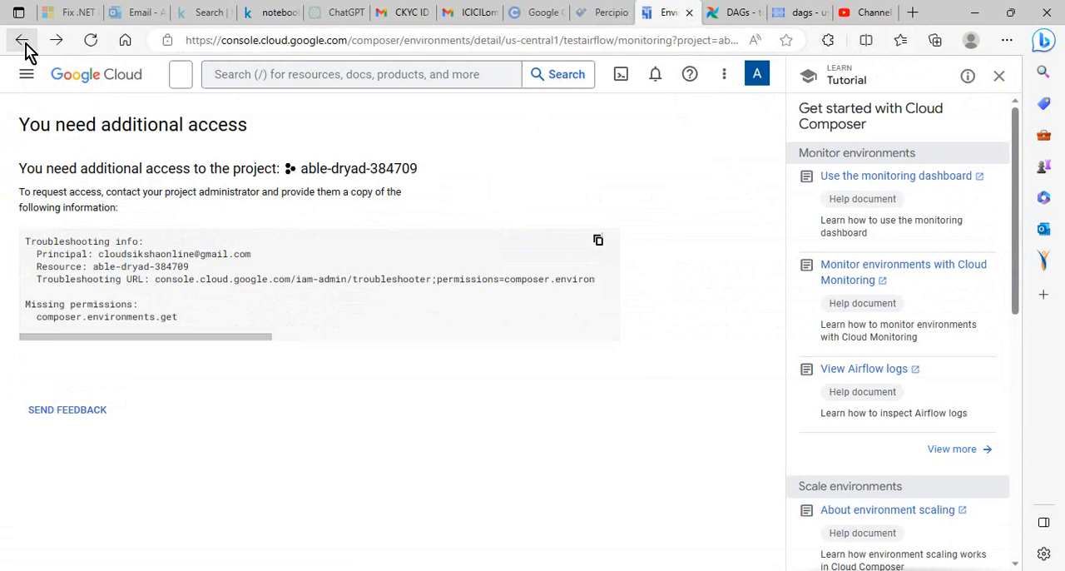
pyautogui.click(997, 79)
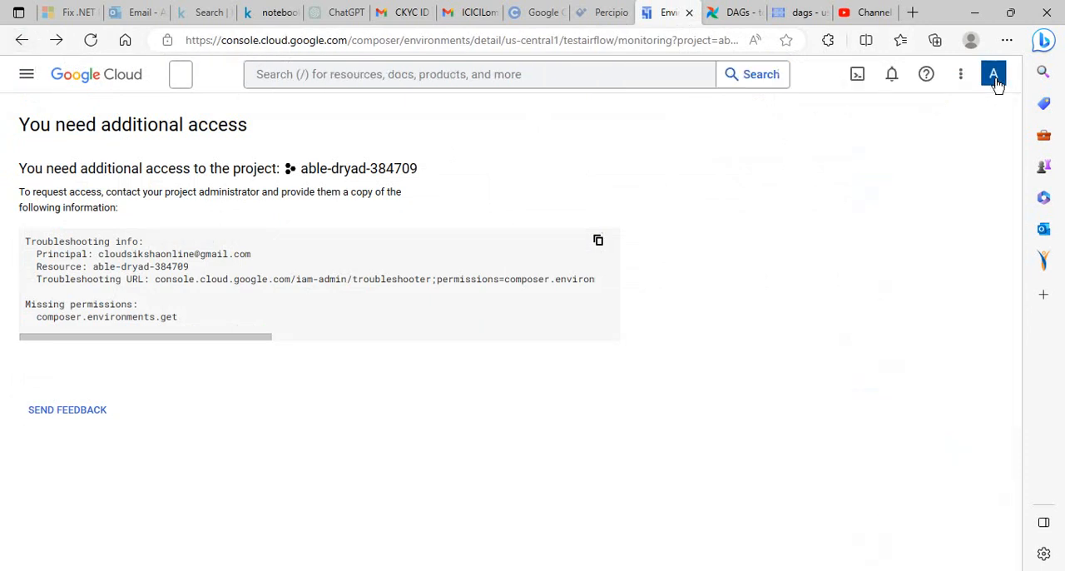
pyautogui.click(14, 43)
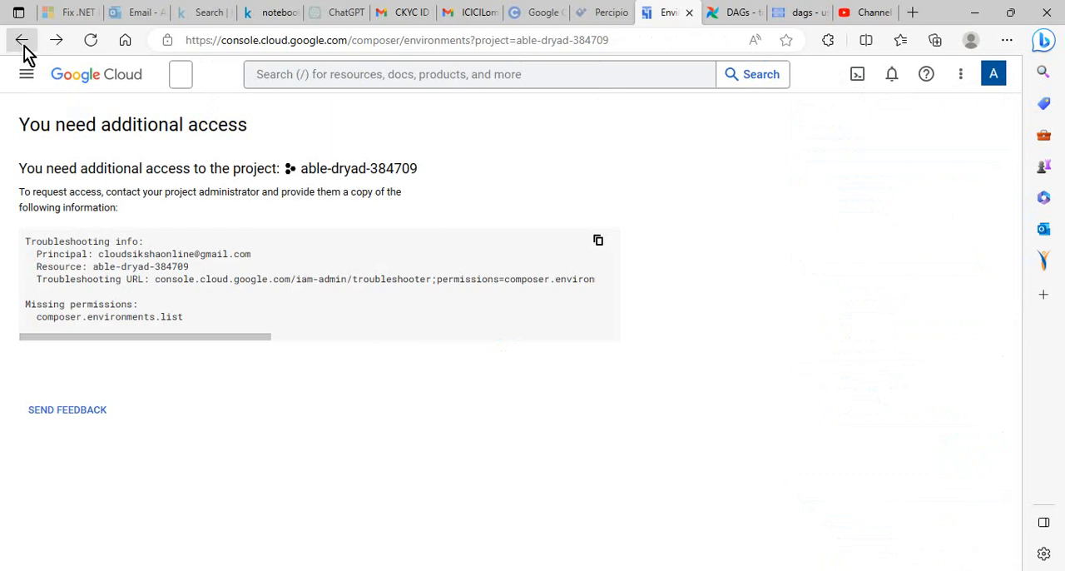
# Return to the Composer environments list, reload the Airflow page, and open the testairflow environment's details
pyautogui.click(22, 42)
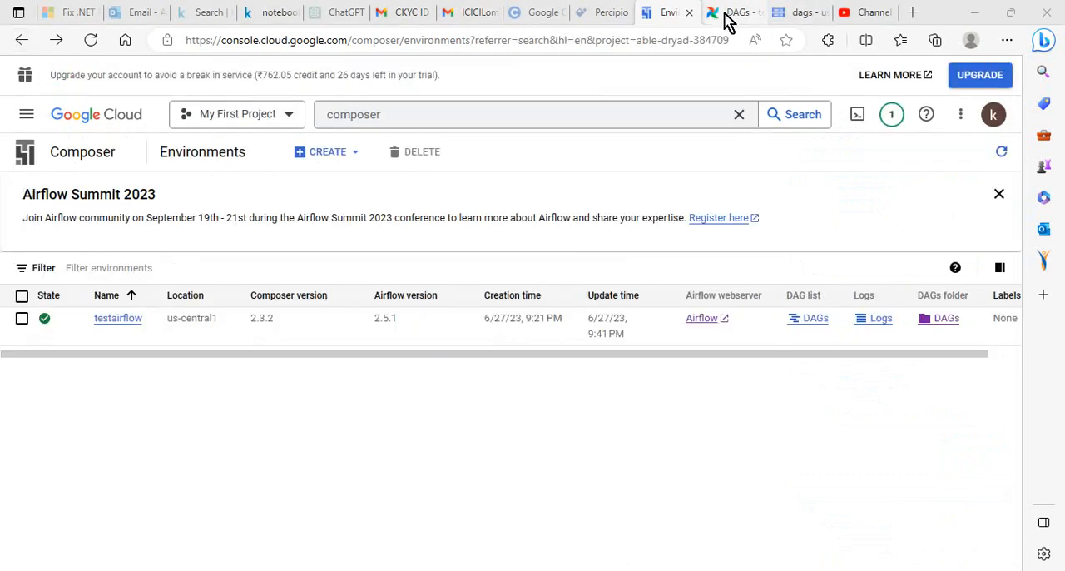
pyautogui.click(726, 11)
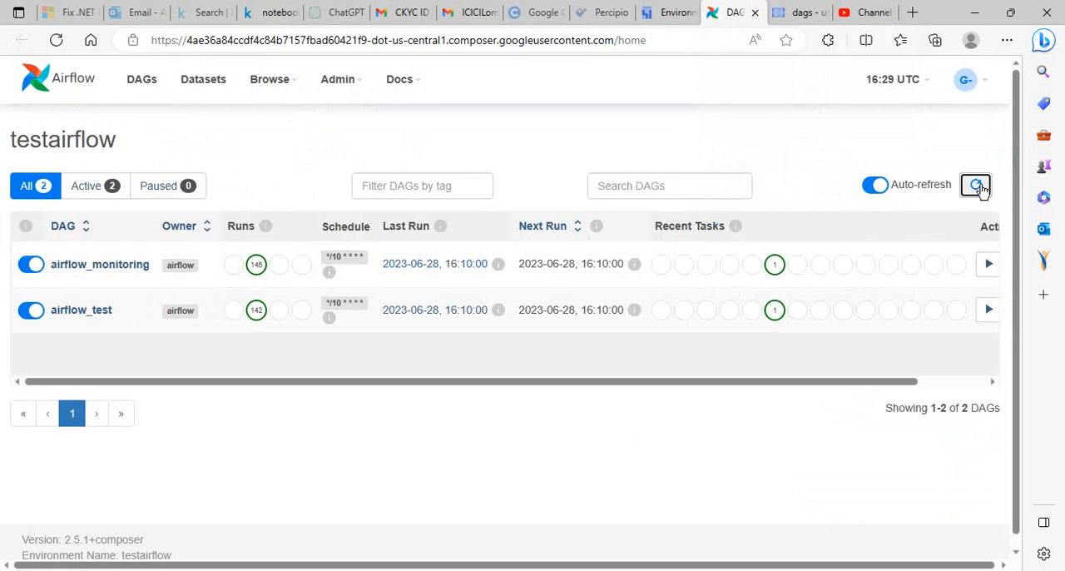
pyautogui.click(56, 40)
pyautogui.click(666, 13)
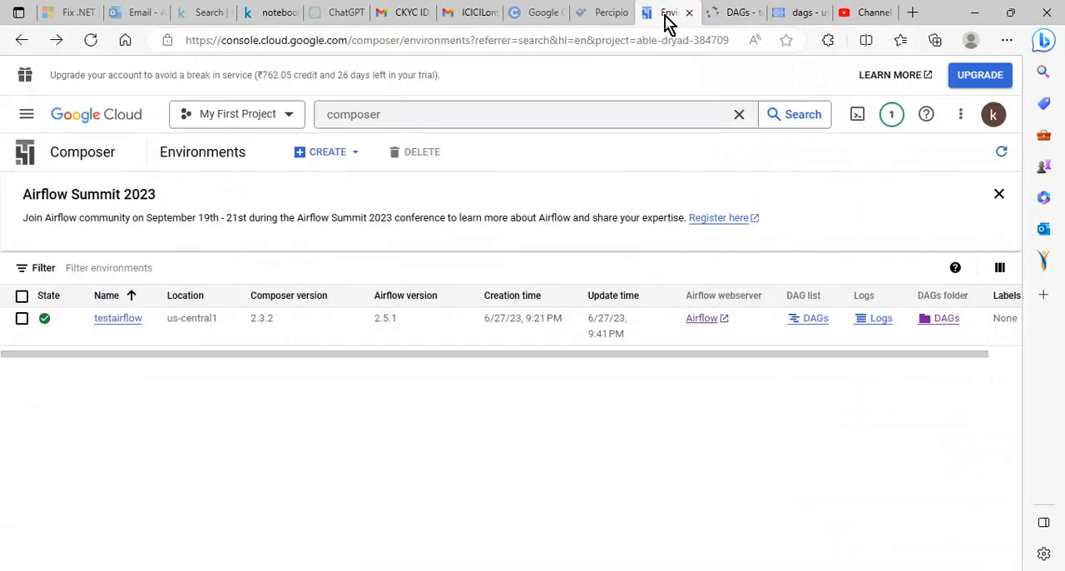
pyautogui.click(106, 327)
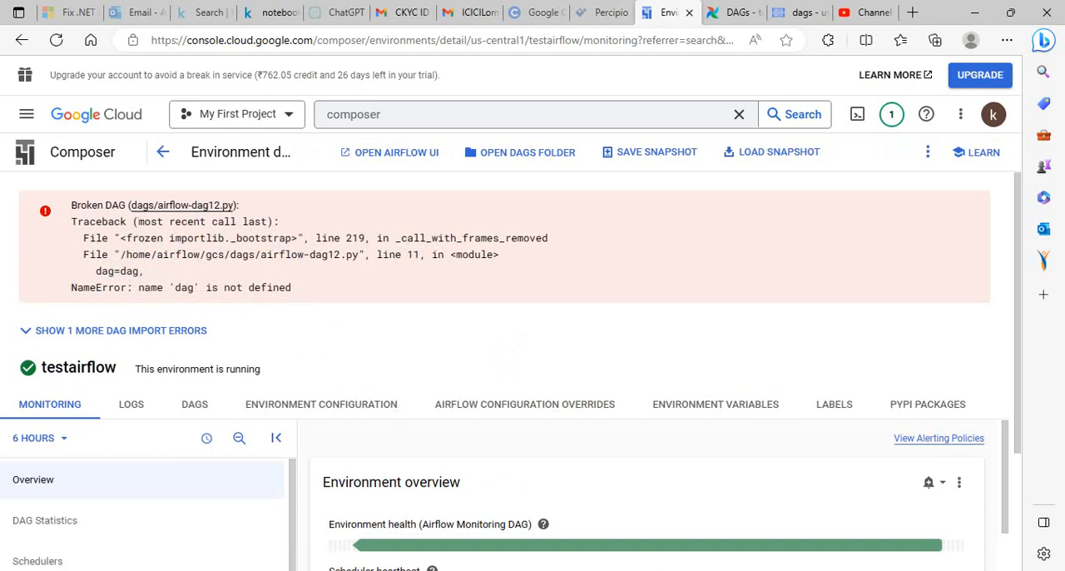
pyautogui.click(606, 564)
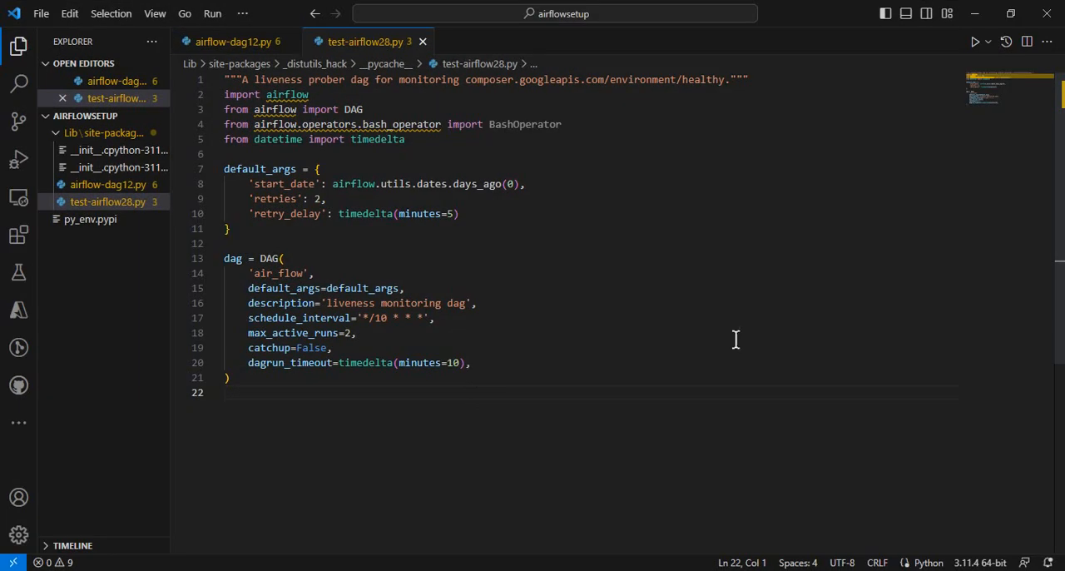
pyautogui.click(225, 229)
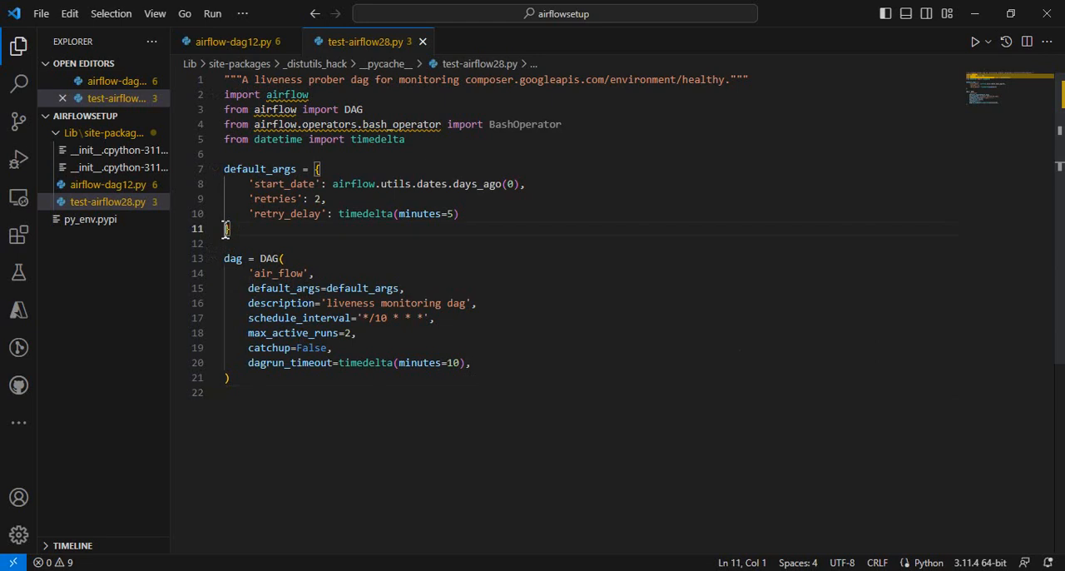
pyautogui.click(260, 258)
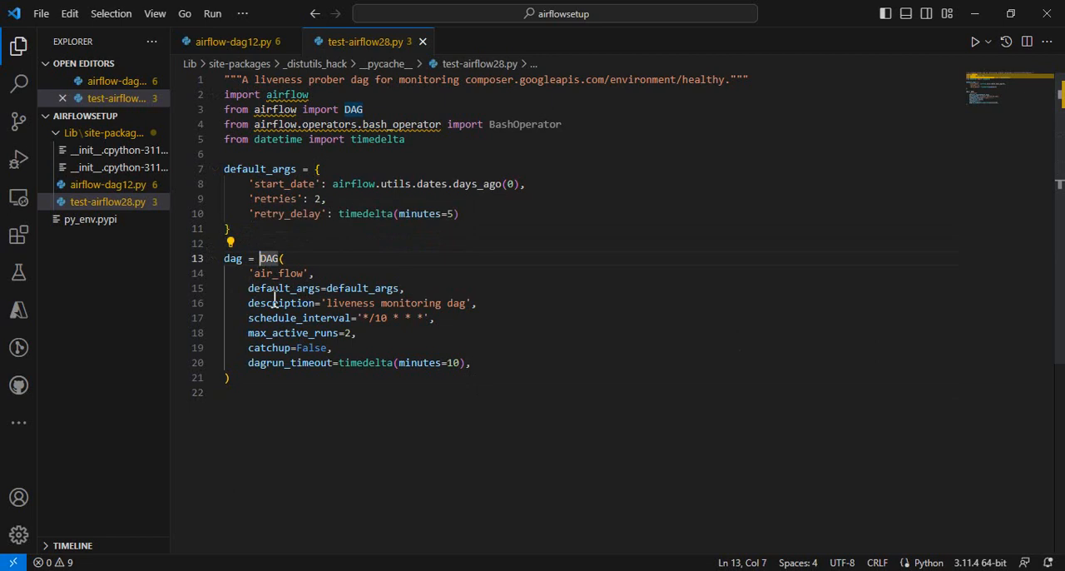
pyautogui.write('test')
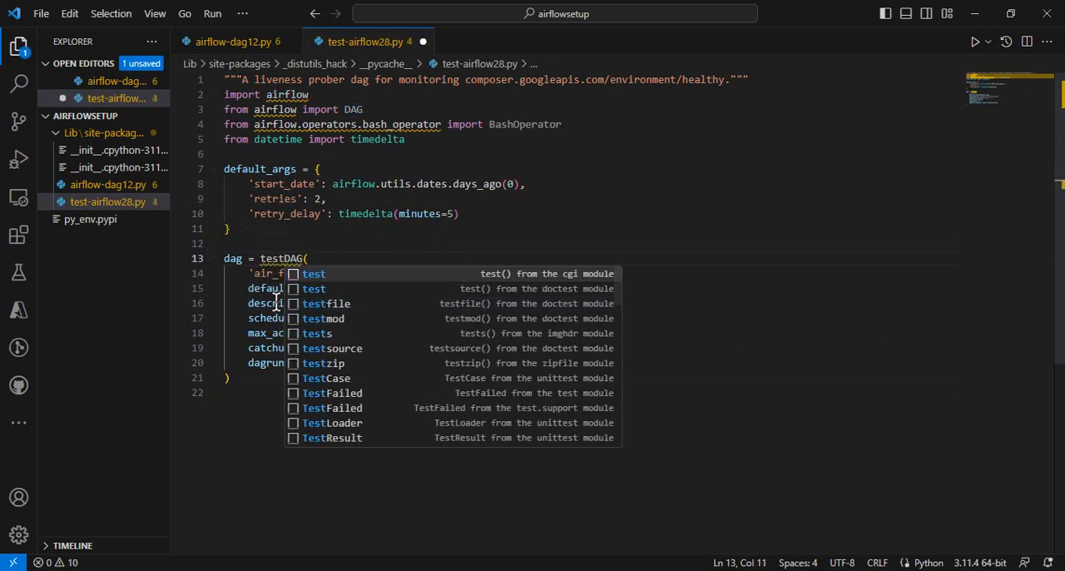
pyautogui.write('1')
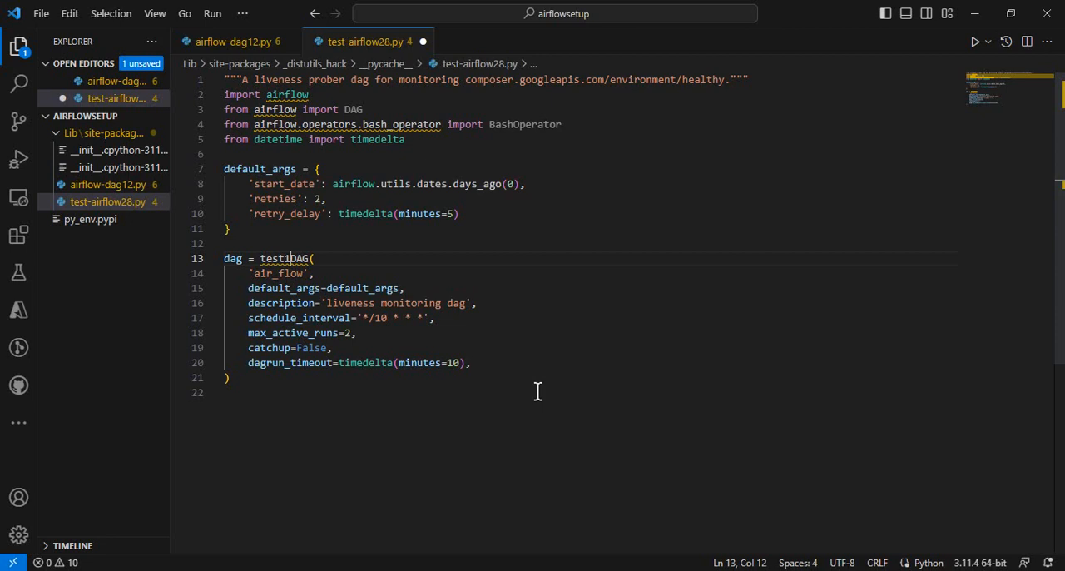
pyautogui.press('BackSpace')
pyautogui.press('BackSpace')
pyautogui.press('BackSpace')
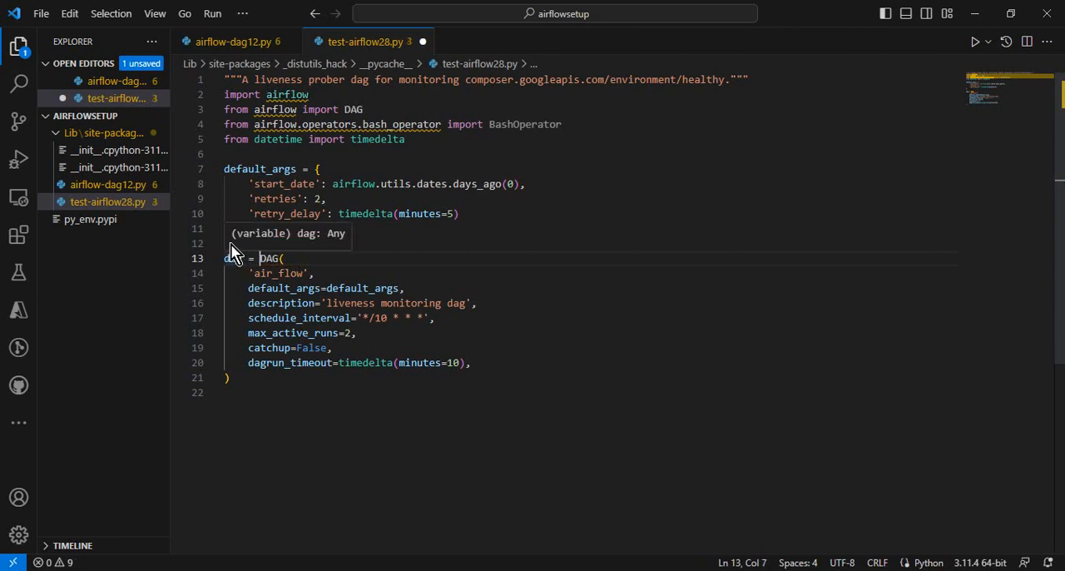
pyautogui.click(582, 304)
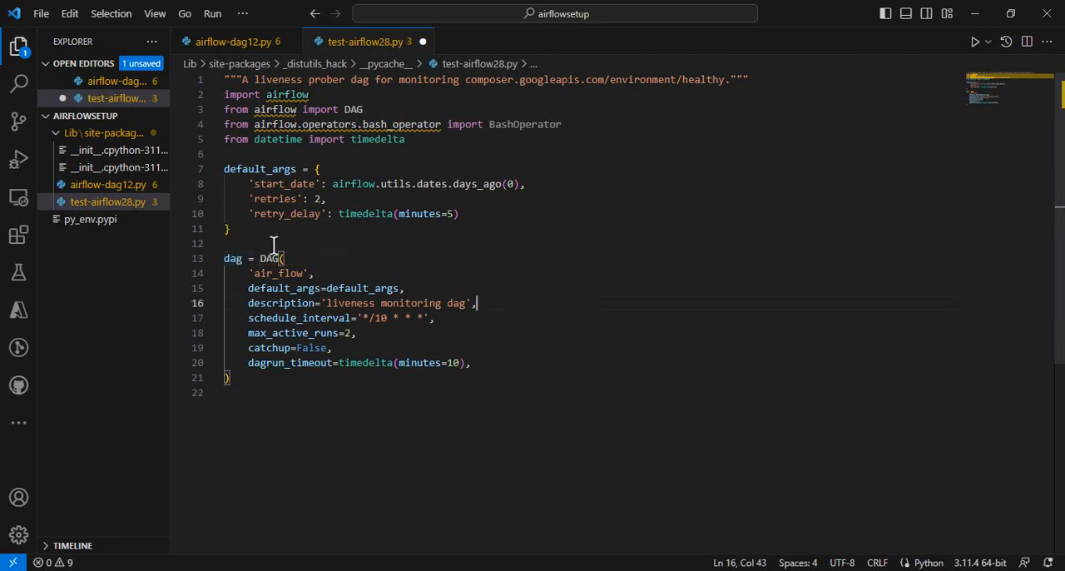
pyautogui.click(245, 248)
pyautogui.press('BackSpace')
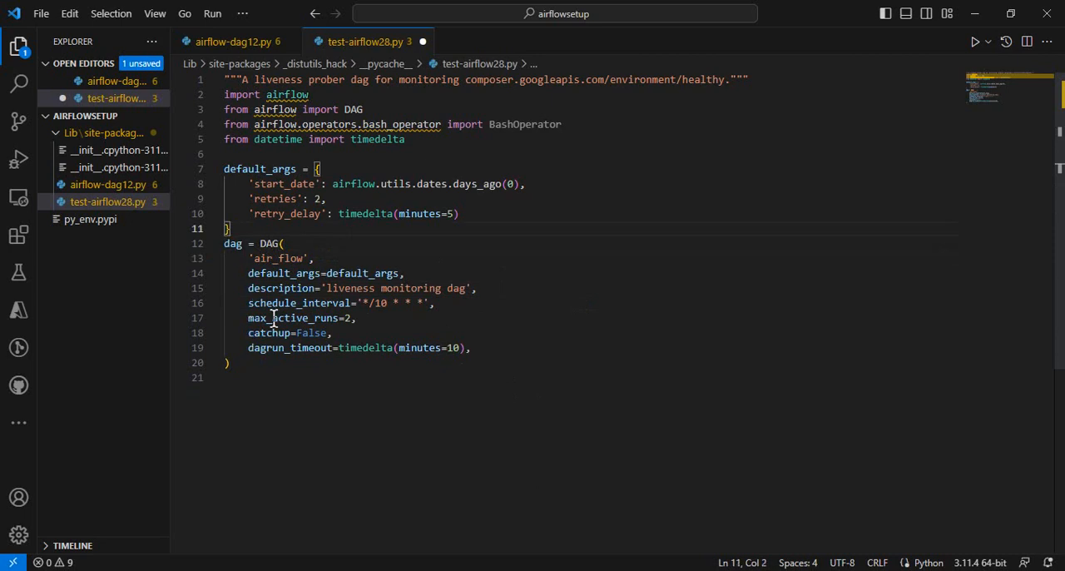
# Open airflow-dag12.py and examine its imports, BashOperator task and DAG definition
pyautogui.click(112, 185)
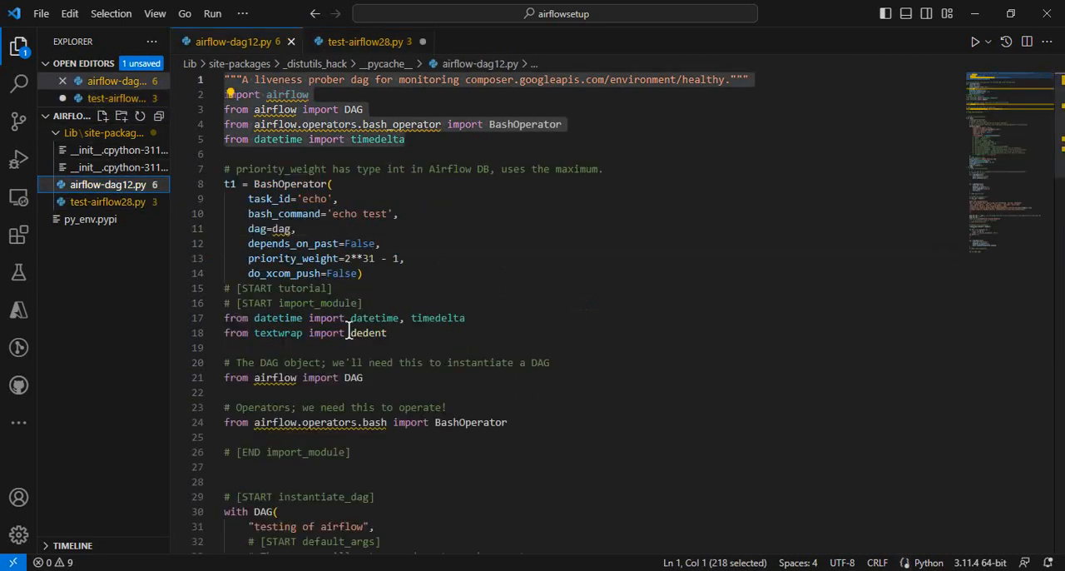
pyautogui.click(1062, 158)
pyautogui.moveTo(1060, 148); pyautogui.dragTo(1062, 214)
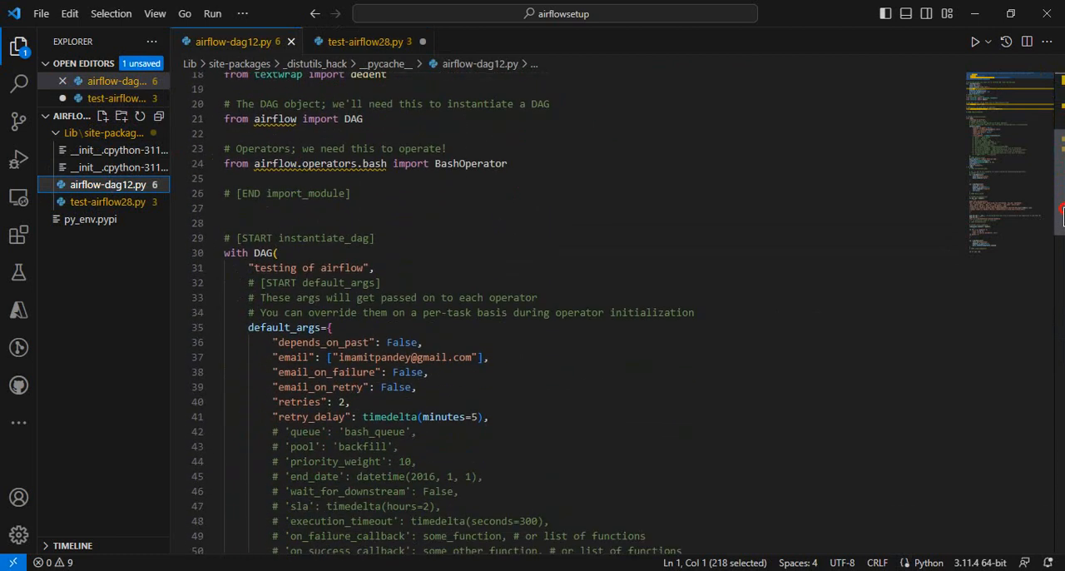
pyautogui.moveTo(1062, 215); pyautogui.dragTo(1060, 196)
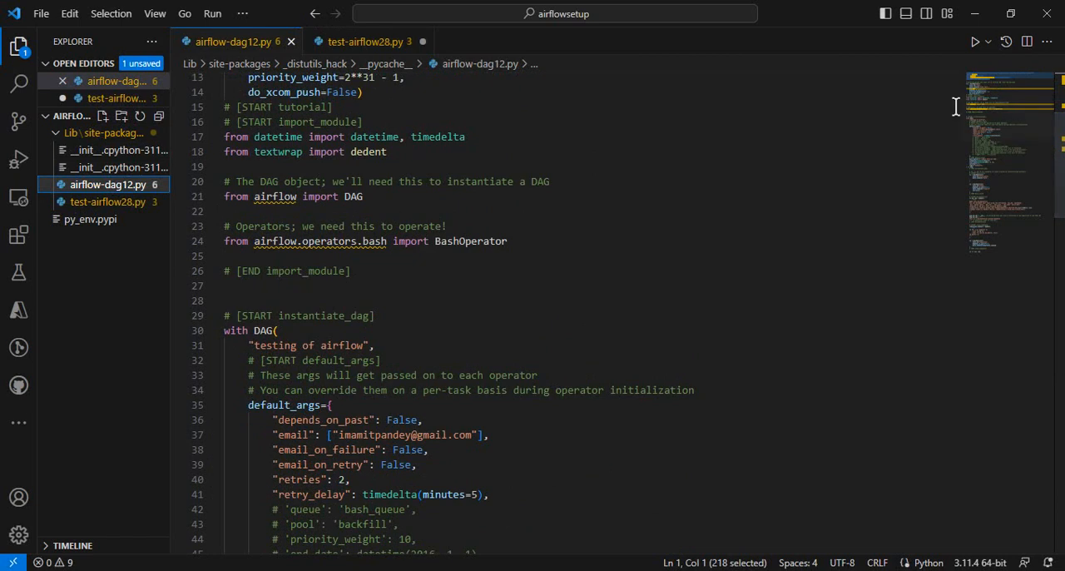
# Switch to the browser, reload testairflow's DAG list in Composer, and refresh the DAG list in the Airflow web interface
pyautogui.hotkey('alt', 'Tab')
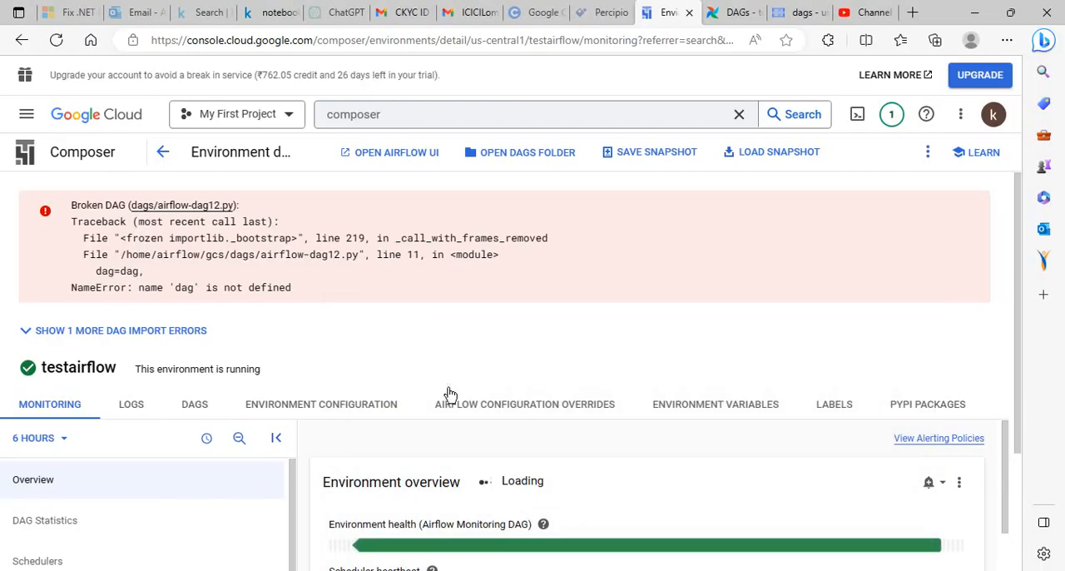
pyautogui.click(191, 406)
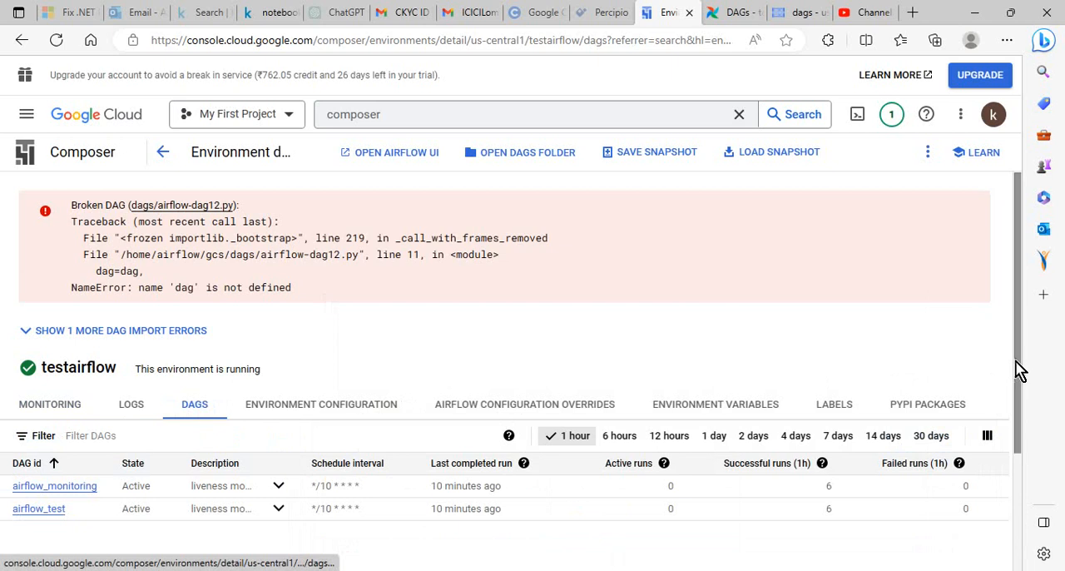
pyautogui.moveTo(1017, 373); pyautogui.dragTo(1020, 428)
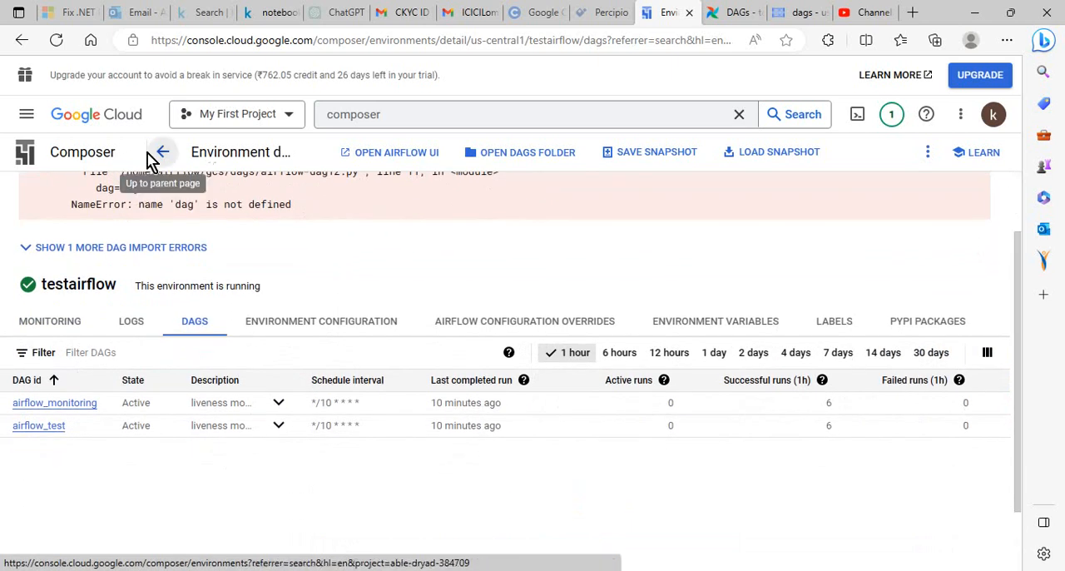
pyautogui.click(57, 44)
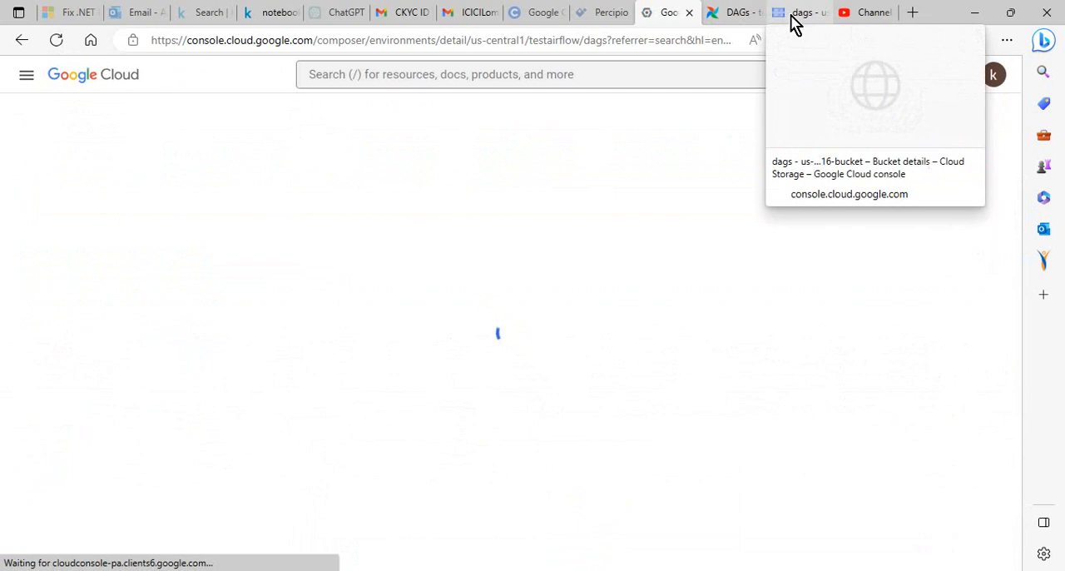
pyautogui.click(739, 18)
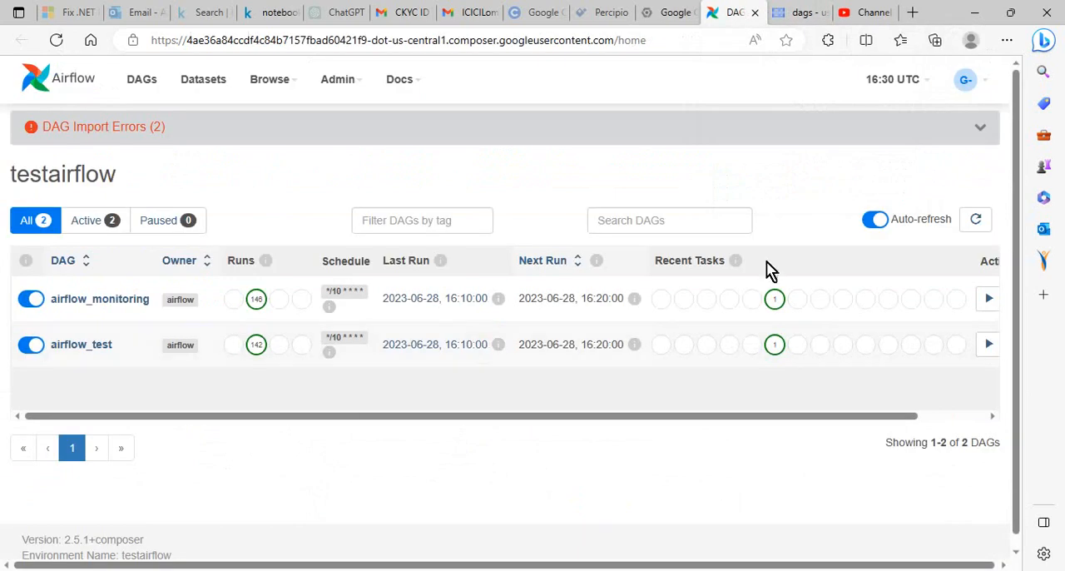
pyautogui.click(982, 220)
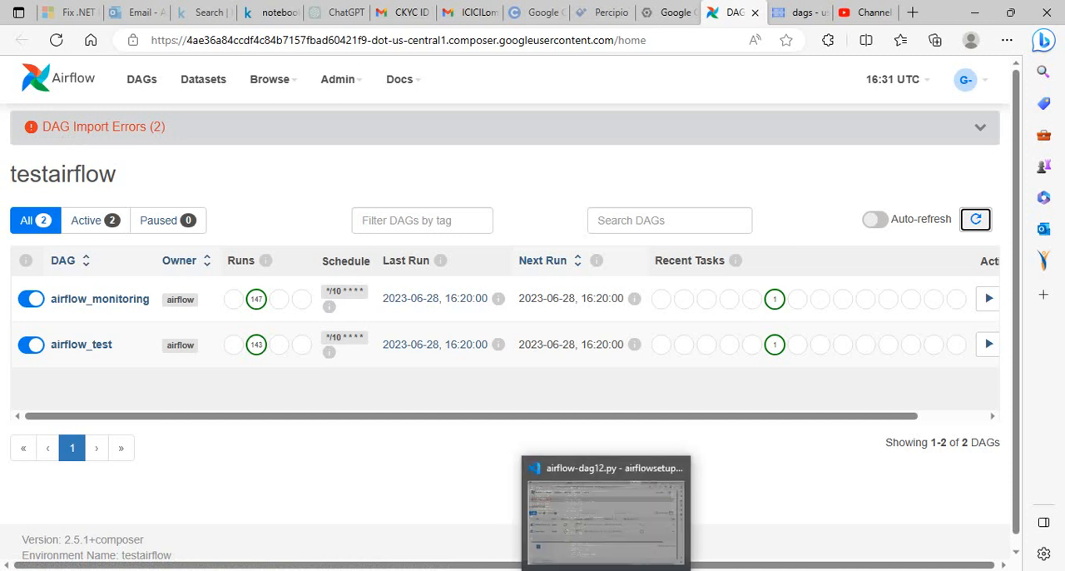
# In VS Code, put a blank line back before the dag definition in test-airflow28.py and copy its default_args and dag blocks
pyautogui.click(607, 569)
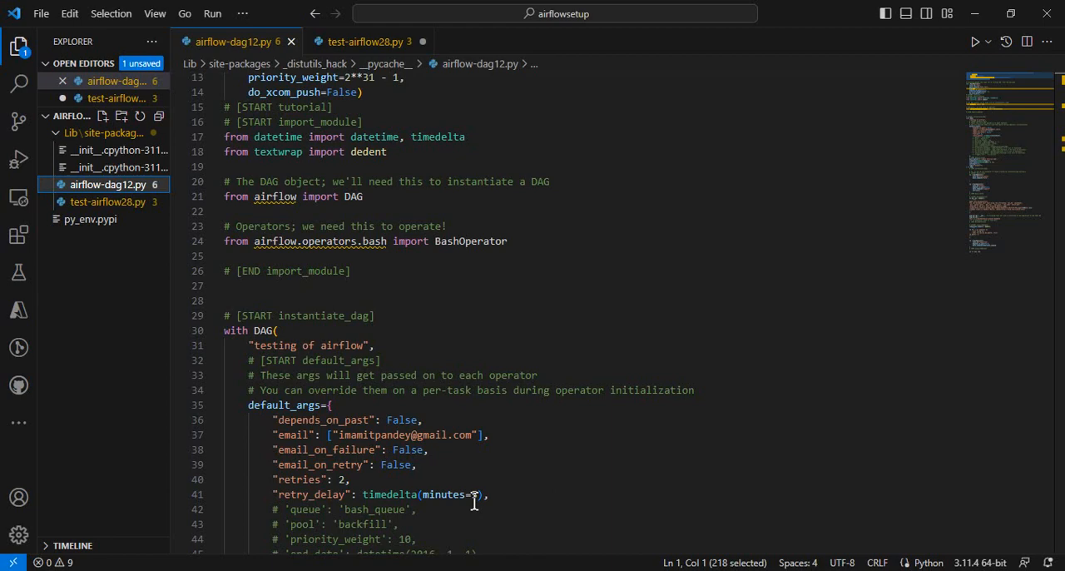
pyautogui.click(116, 202)
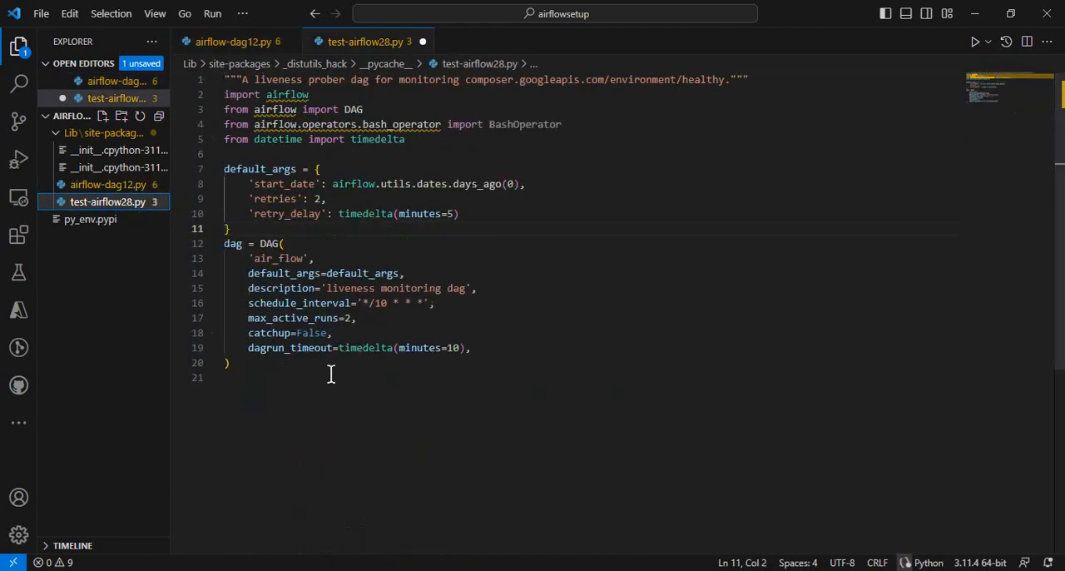
pyautogui.moveTo(230, 363); pyautogui.dragTo(222, 252)
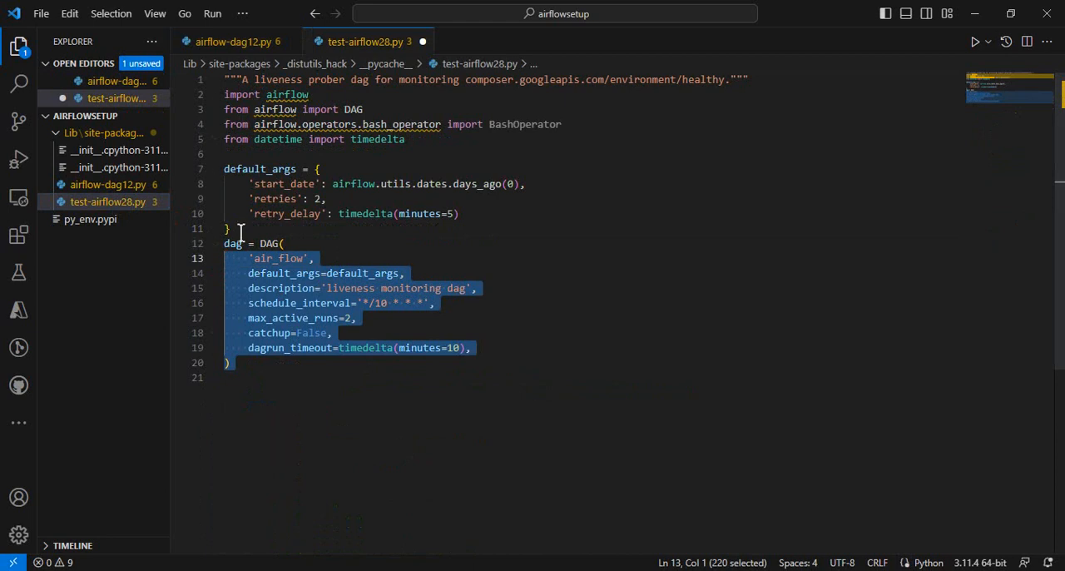
pyautogui.click(239, 230)
pyautogui.press('Return')
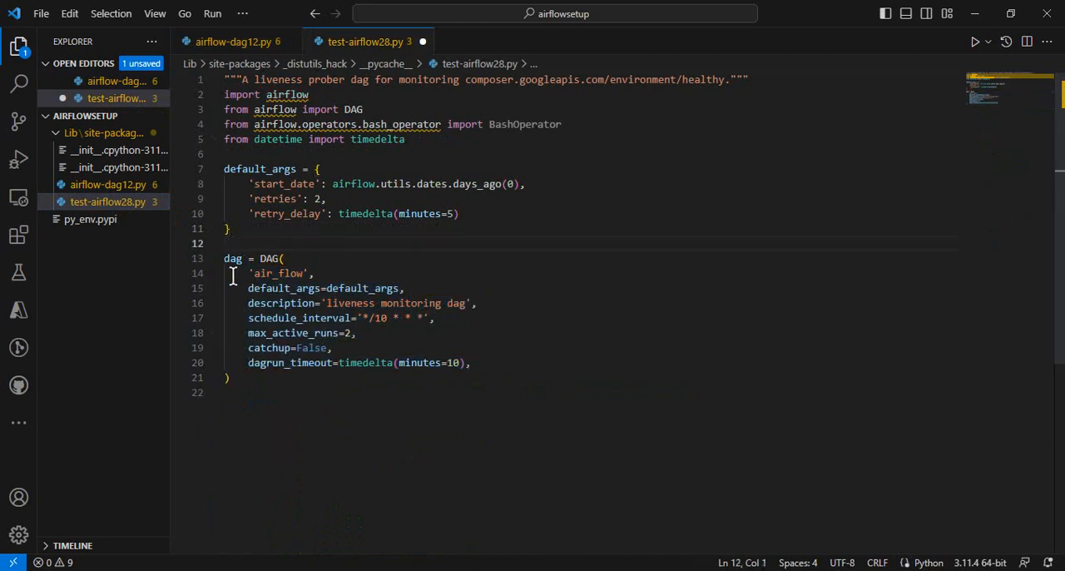
pyautogui.moveTo(234, 376); pyautogui.dragTo(222, 173)
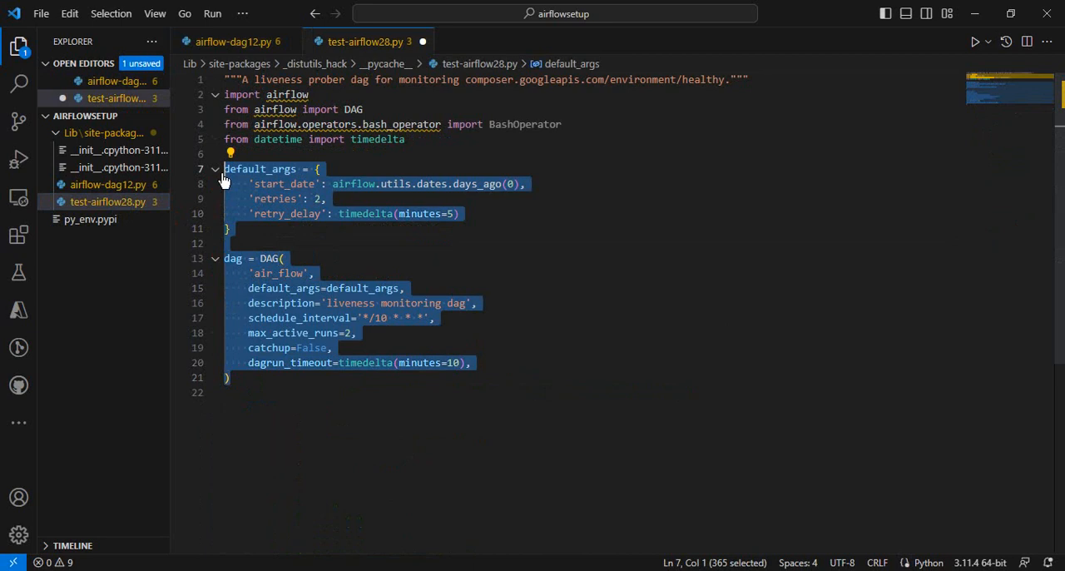
# Paste the copied default_args and dag blocks into airflow-dag12.py between the imports and the priority_weight comment, and save the file
pyautogui.click(137, 185)
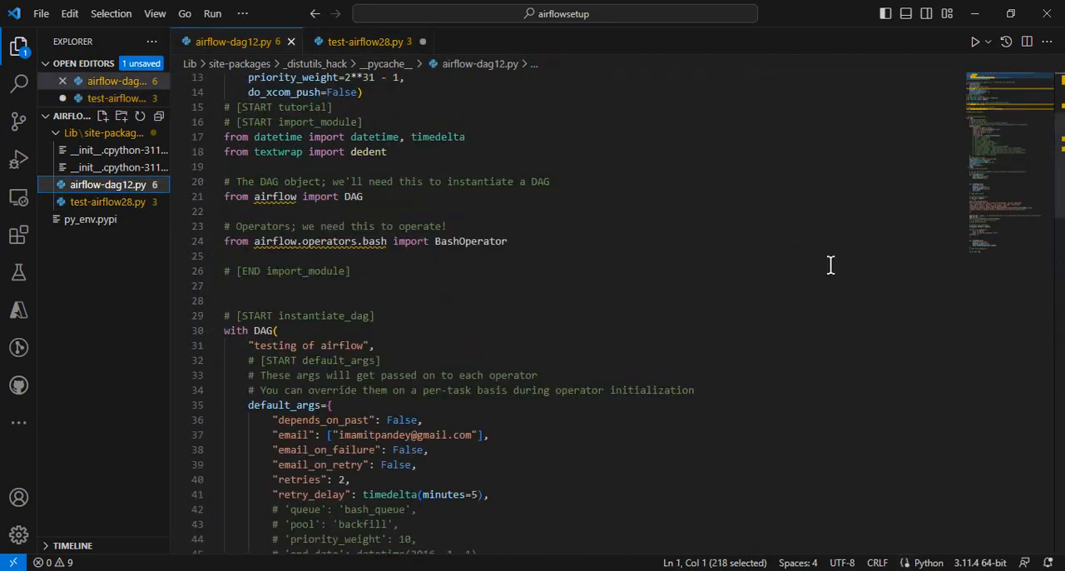
pyautogui.moveTo(1057, 197); pyautogui.dragTo(1054, 148)
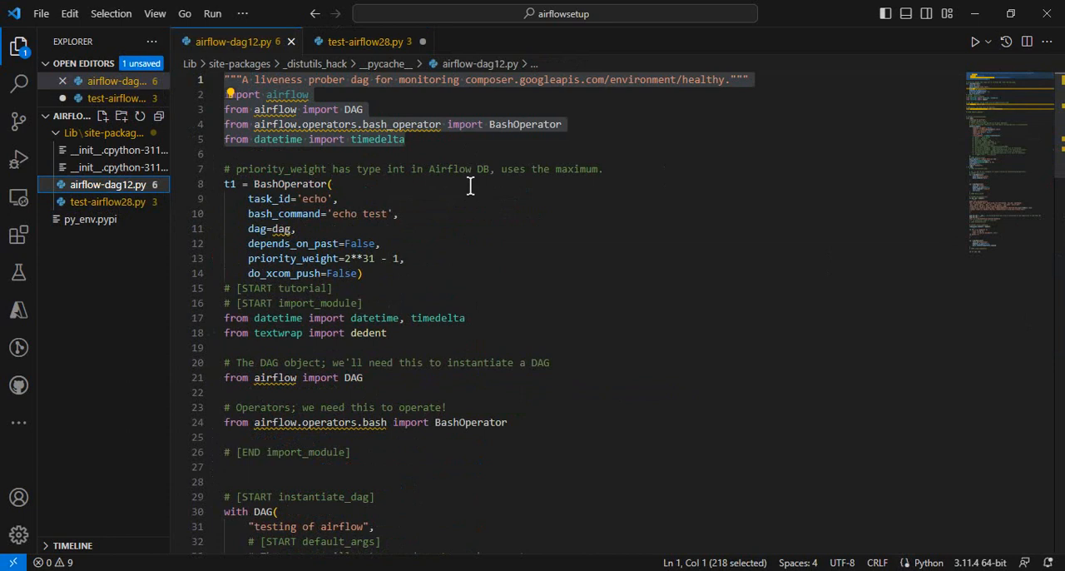
pyautogui.click(233, 155)
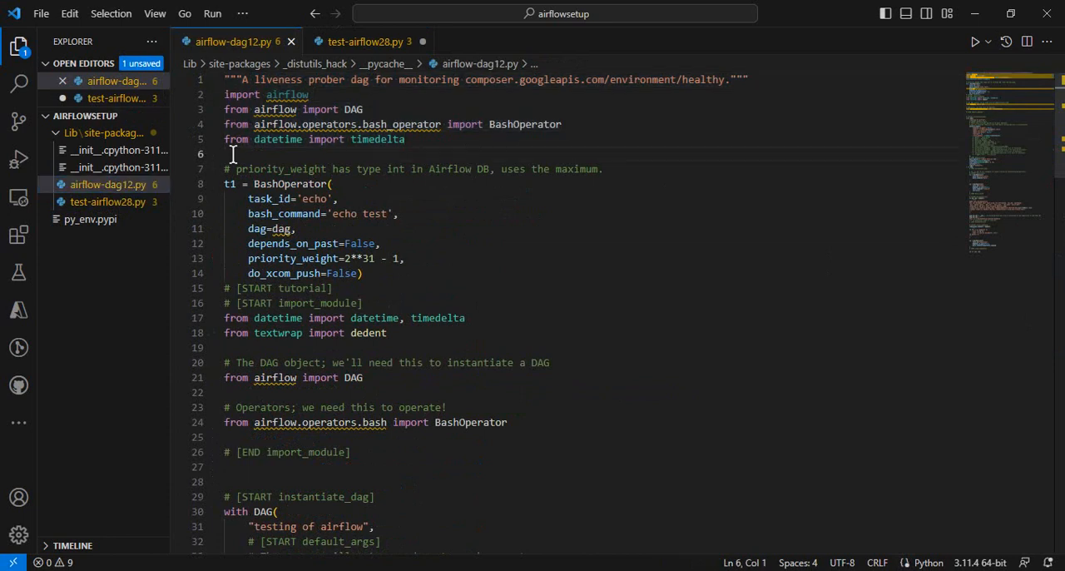
pyautogui.press('Return')
pyautogui.write("default_args = {     'start_date': airflow.utils.dates.days_ago(0),     'retries': 2,     'retry_delay': timedelta(minutes=5) }  dag = DAG(     'air_flow',     default_args=default_args,     description='liveness monitoring dag',     schedule_interval='*/10 * * * *',     max_active_runs=2,     catchup=False,     dagrun_timeout=timedelta(minutes=10), )")
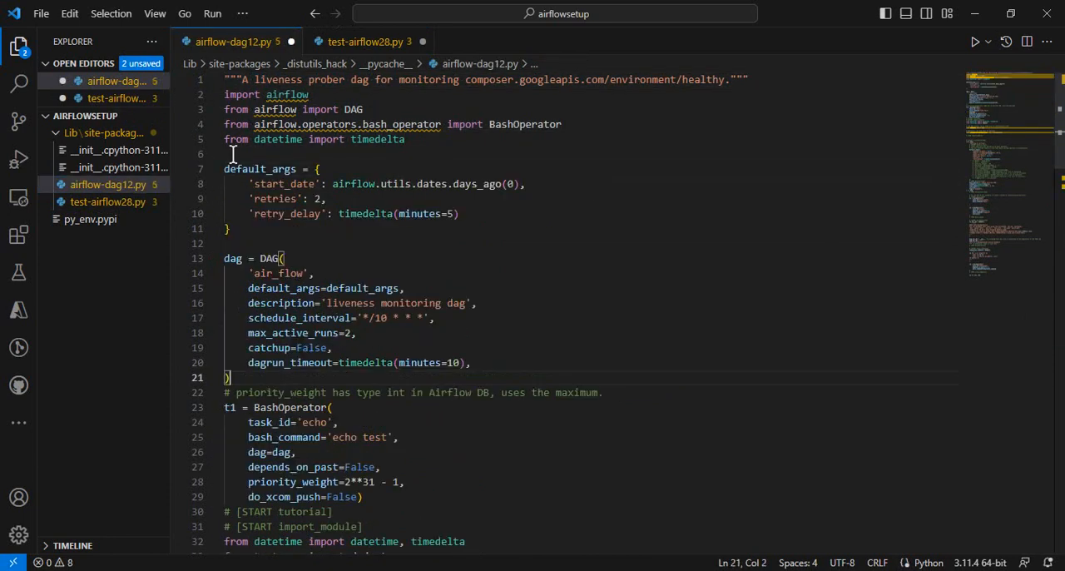
pyautogui.press('Return')
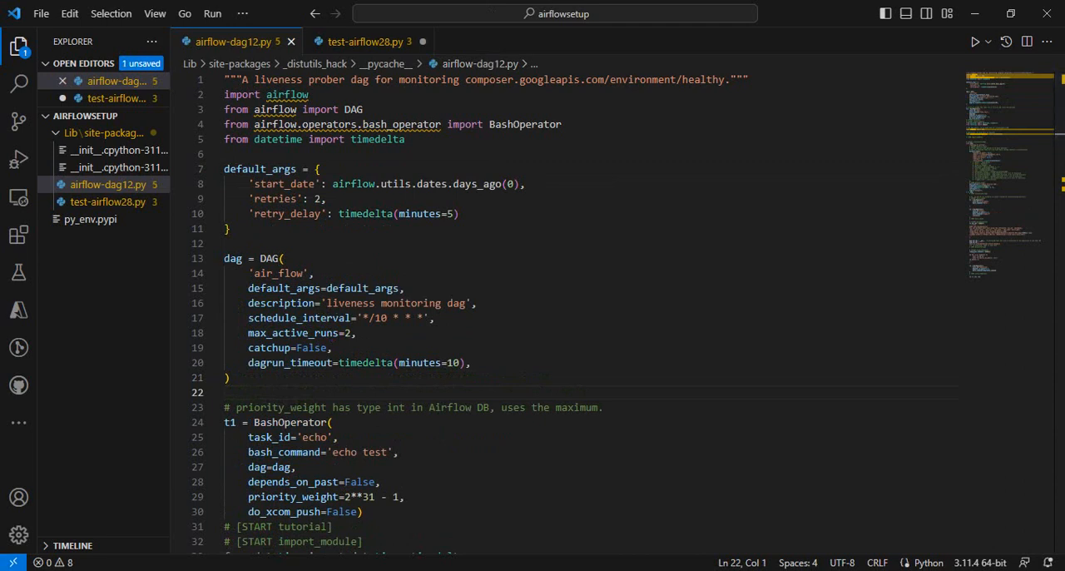
# Switch to the Cloud Storage page in the browser and delete airflow-dag12.py from the bucket's dags folder
pyautogui.hotkey('alt', 'Tab')
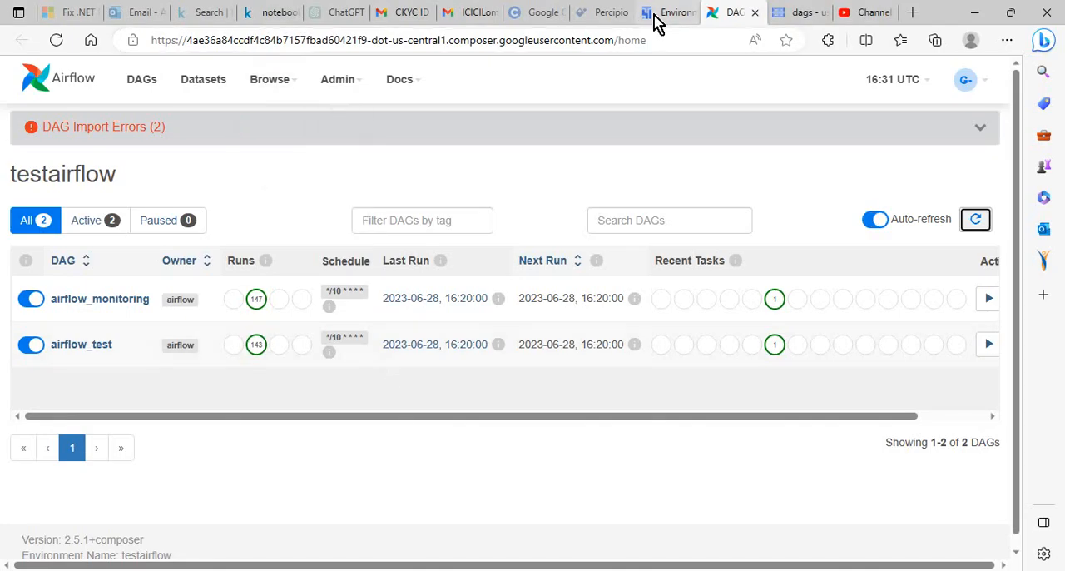
pyautogui.click(786, 19)
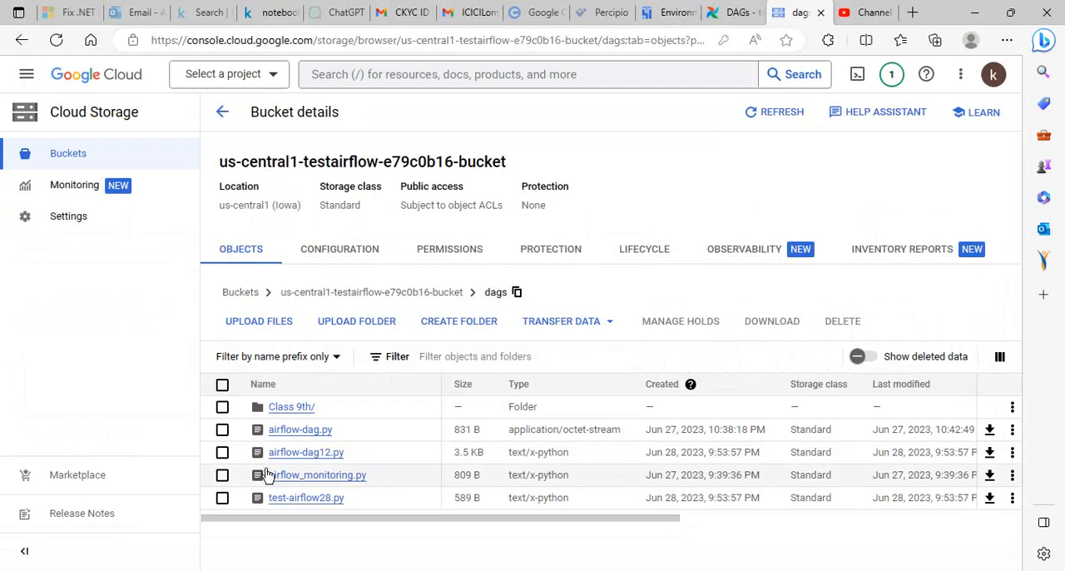
pyautogui.click(222, 452)
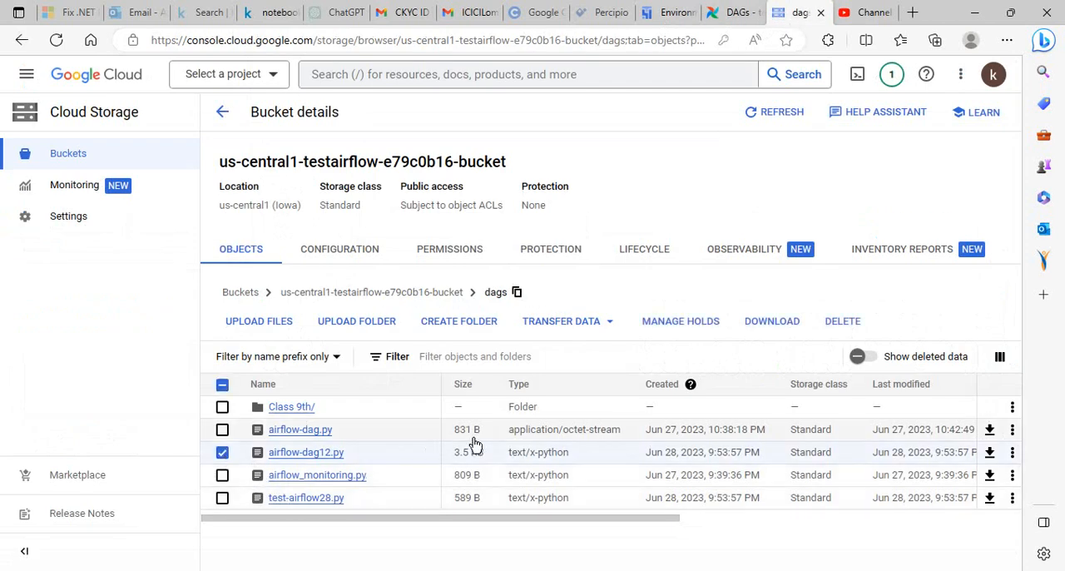
pyautogui.click(833, 324)
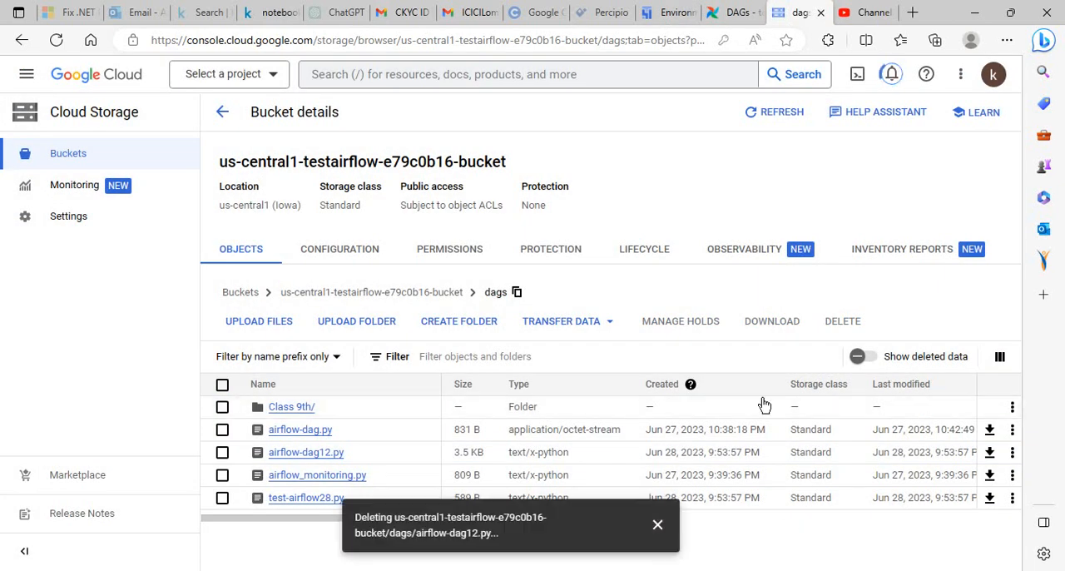
# Upload the corrected airflow-dag12.py to the bucket's dags folder and reload testairflow's DAG list in Composer
pyautogui.click(268, 326)
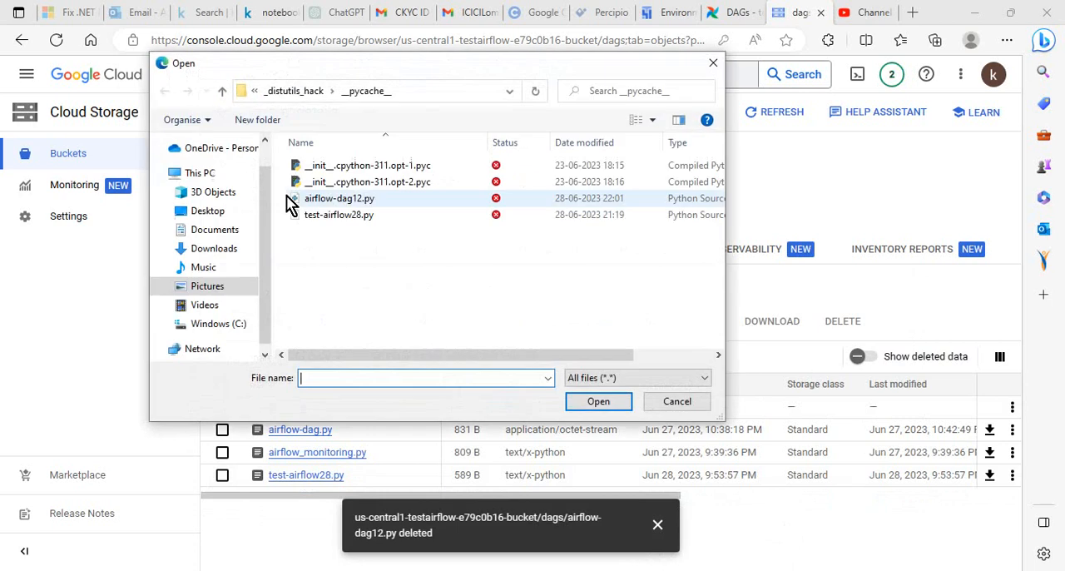
pyautogui.click(349, 199)
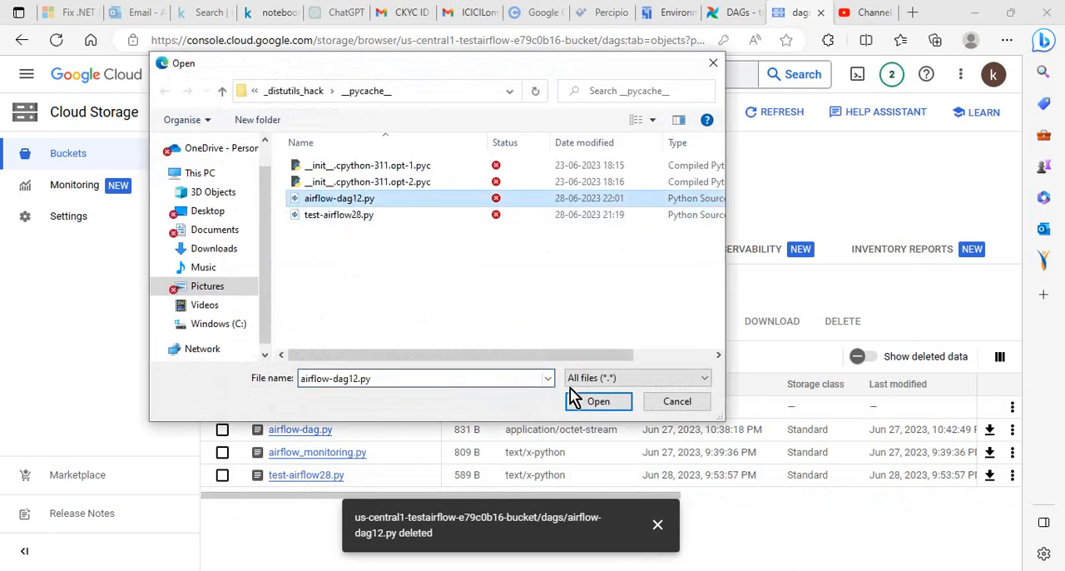
pyautogui.click(598, 401)
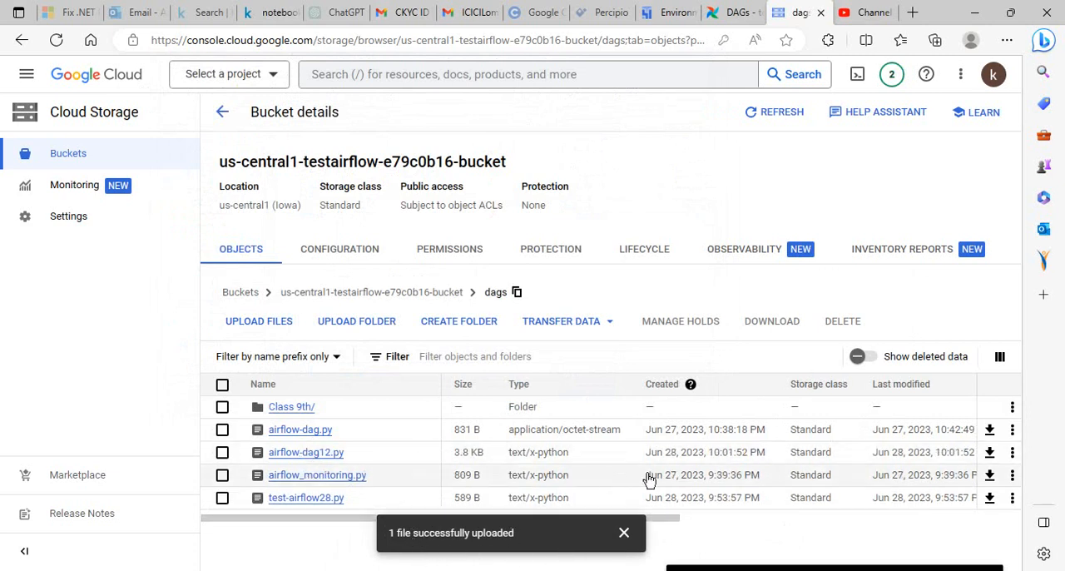
pyautogui.click(668, 17)
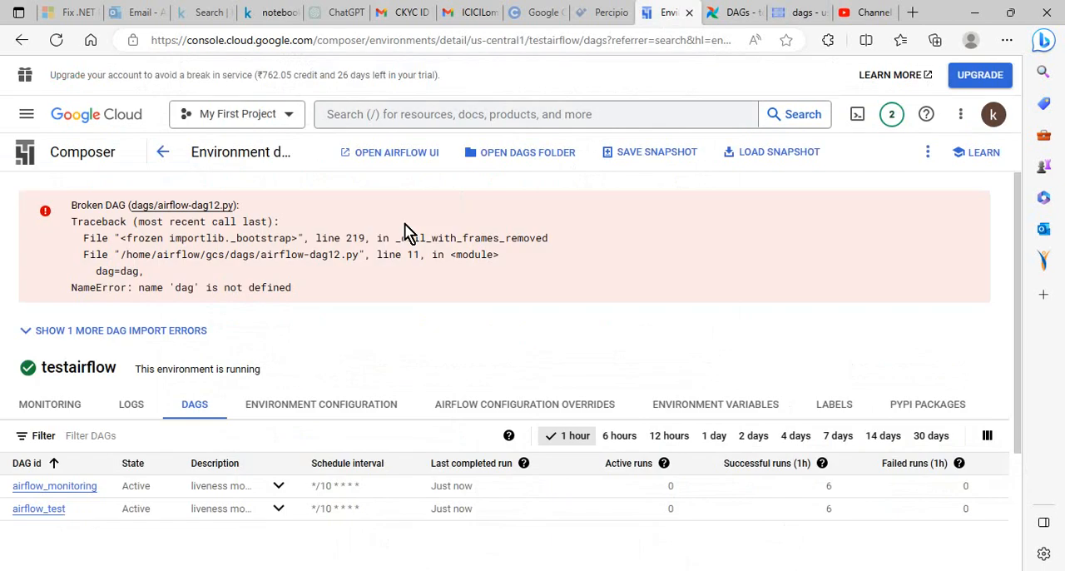
pyautogui.click(56, 39)
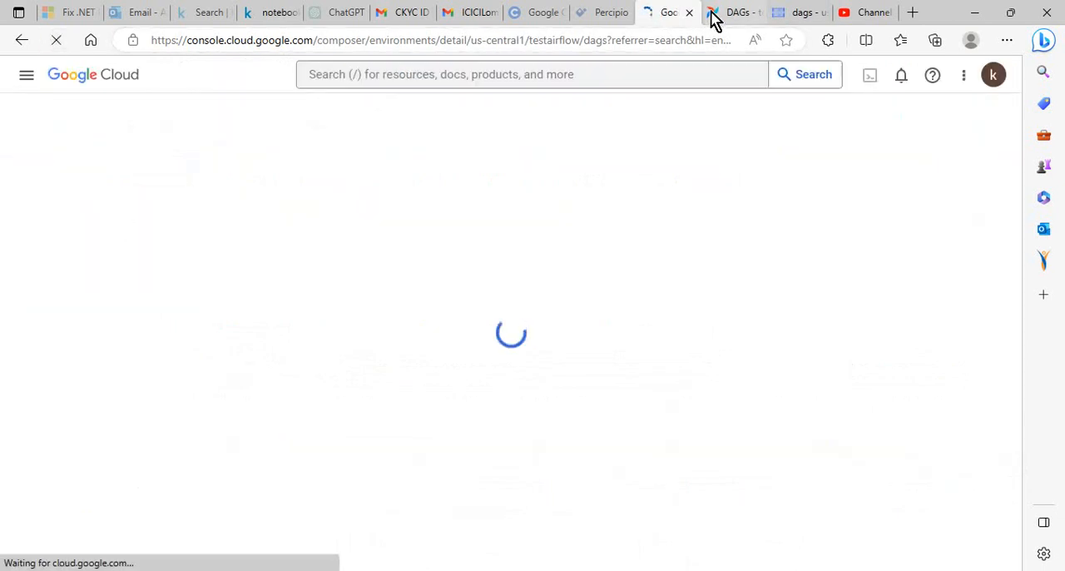
# Return to the Cloud Storage page and delete test-airflow28.py from the bucket's dags folder
pyautogui.click(801, 14)
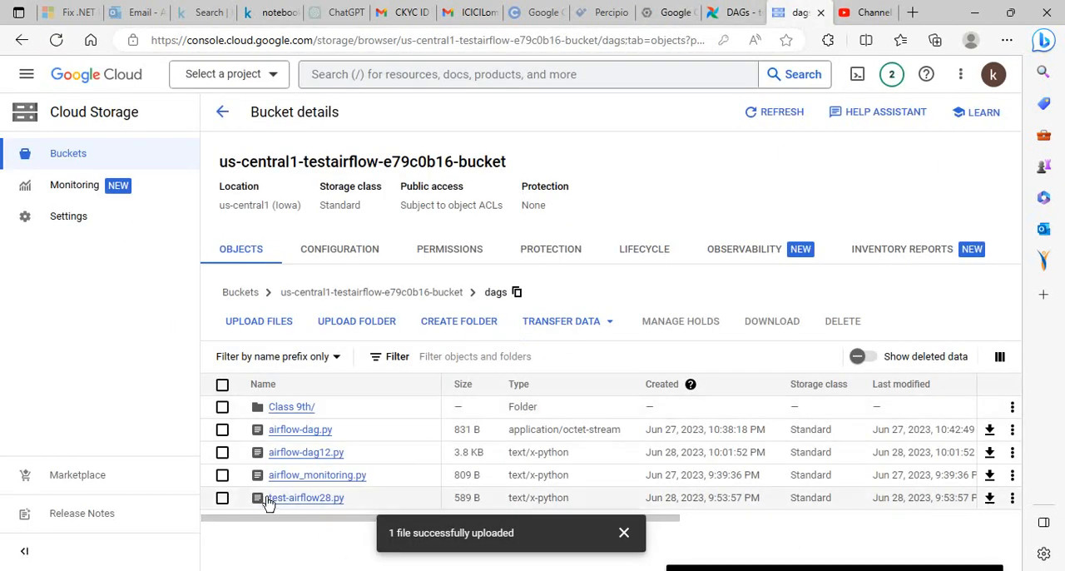
pyautogui.click(223, 499)
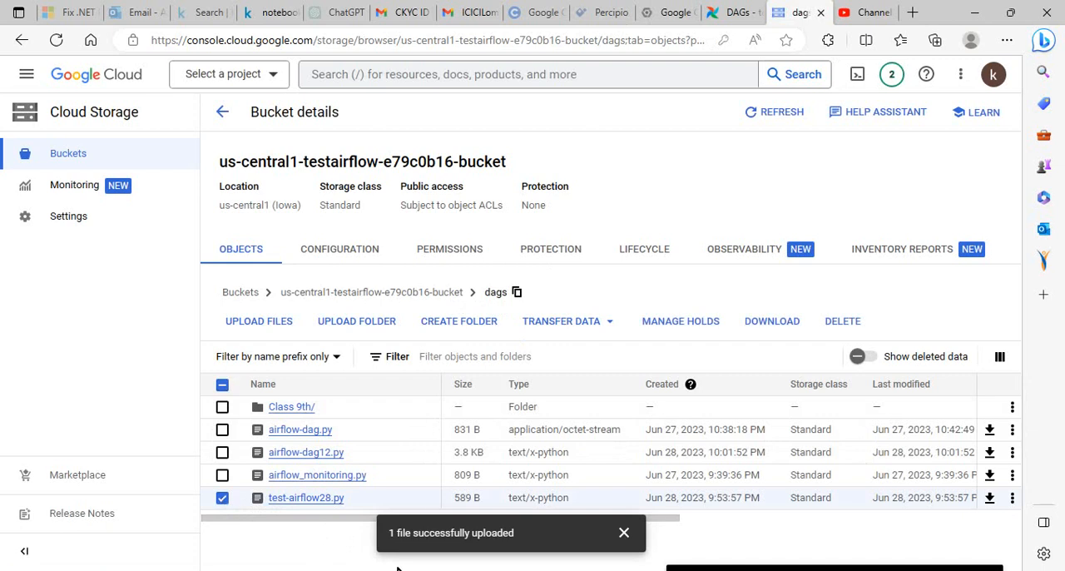
pyautogui.hotkey('alt', 'Tab')
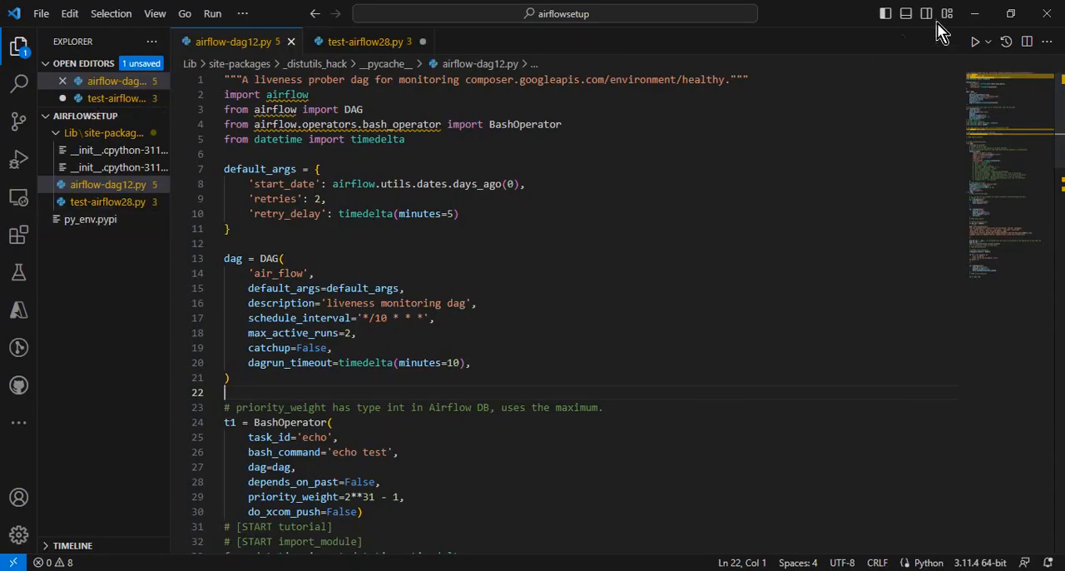
pyautogui.click(974, 13)
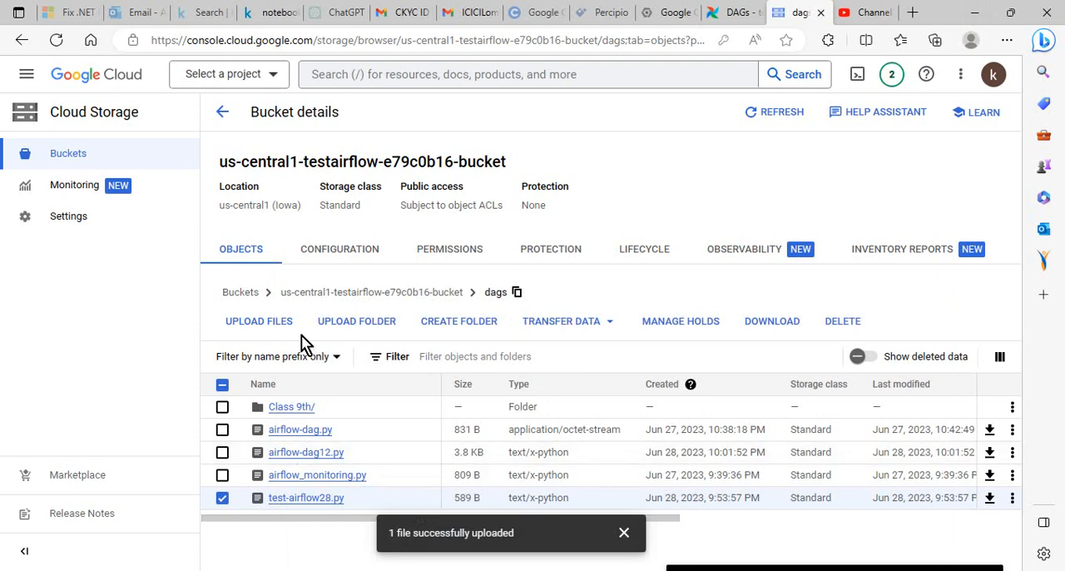
pyautogui.click(843, 324)
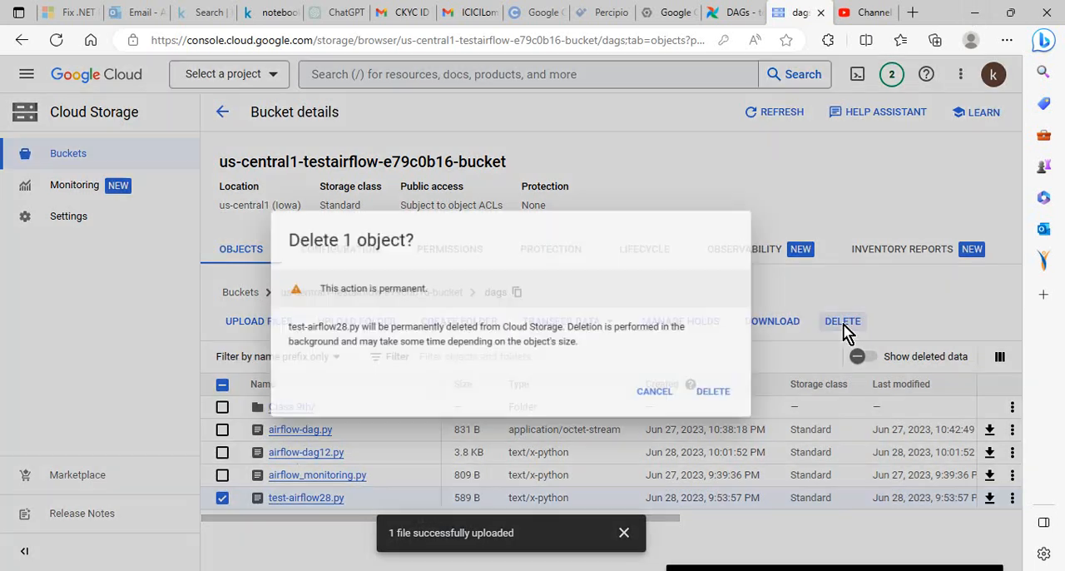
pyautogui.click(716, 393)
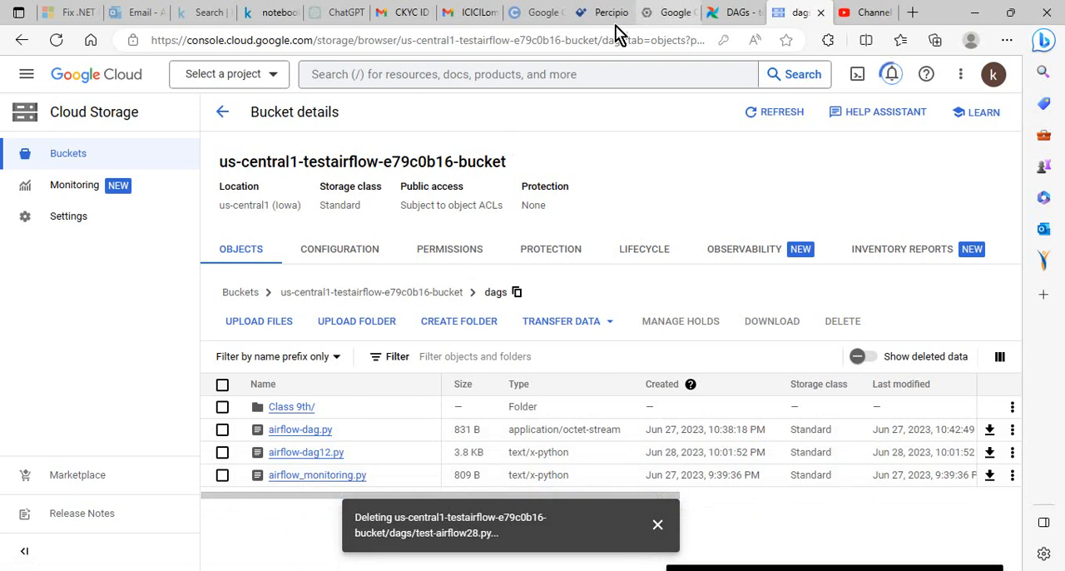
# Switch to the Composer environment page and reload testairflow's DAG list to check for import errors
pyautogui.click(672, 13)
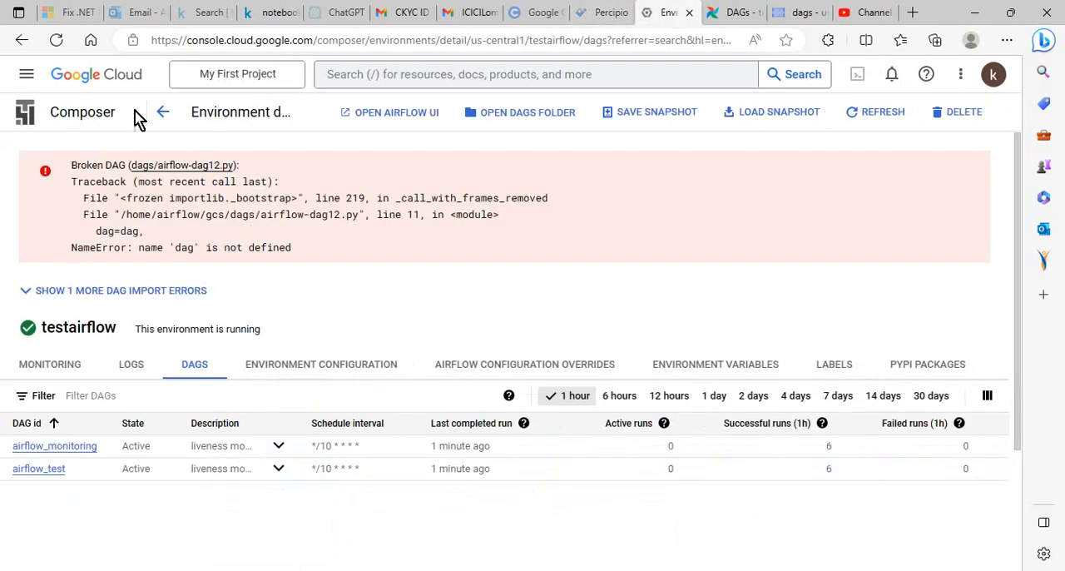
pyautogui.click(56, 42)
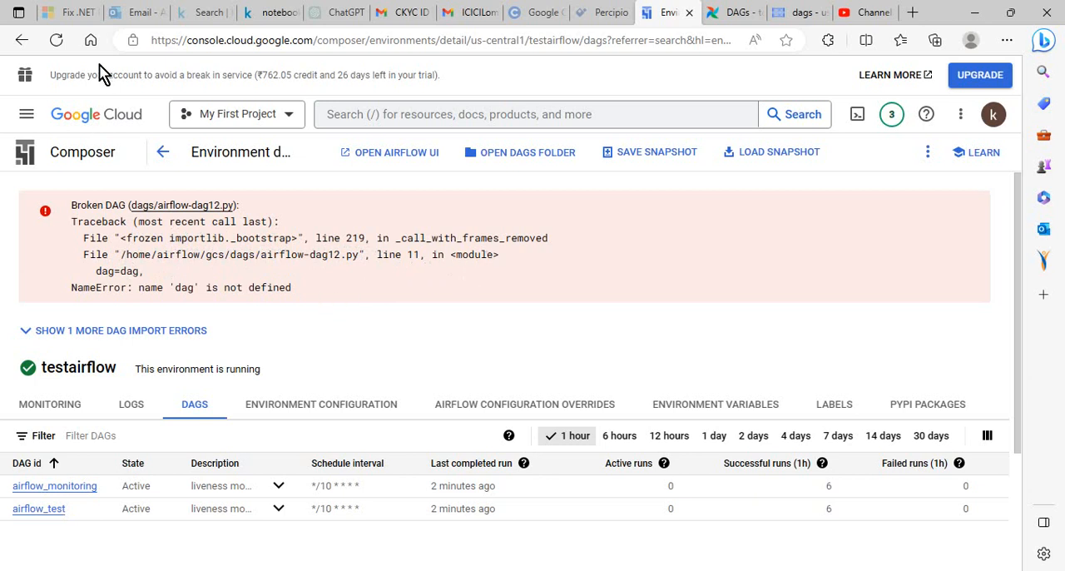
pyautogui.click(57, 39)
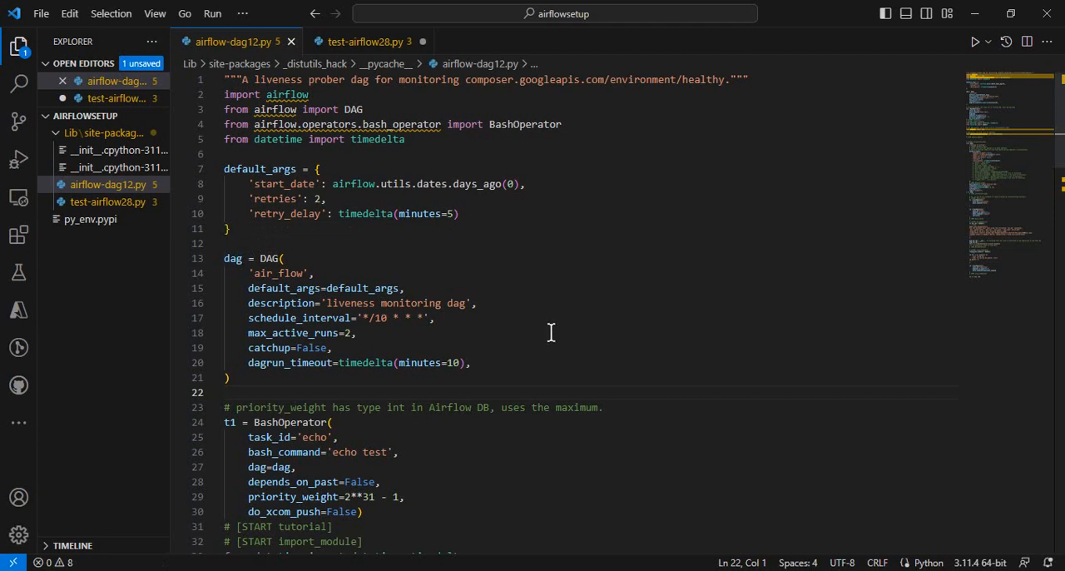
# Compare the DAG name in airflow-dag12.py in VS Code with Composer's DAG list in the browser, reloading the list
pyautogui.hotkey('alt', 'Tab')
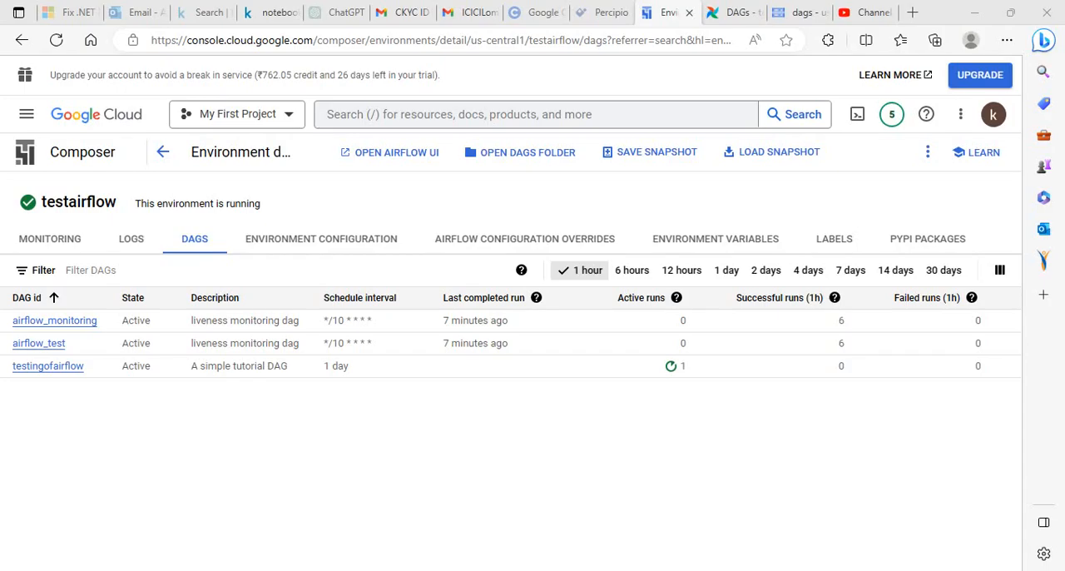
pyautogui.hotkey('alt', 'Tab')
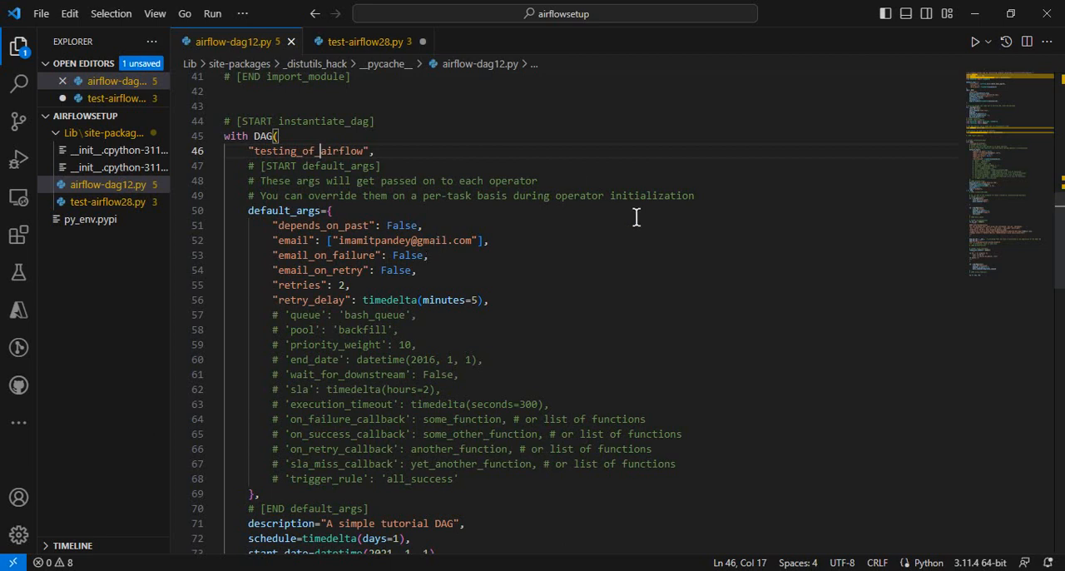
pyautogui.click(970, 19)
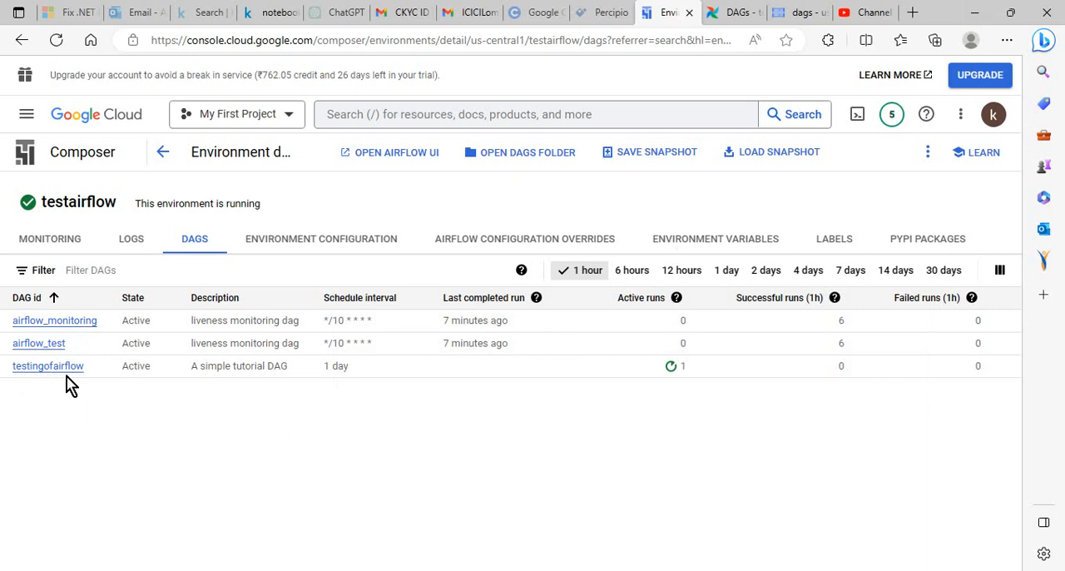
pyautogui.click(58, 41)
pyautogui.hotkey('alt', 'Tab')
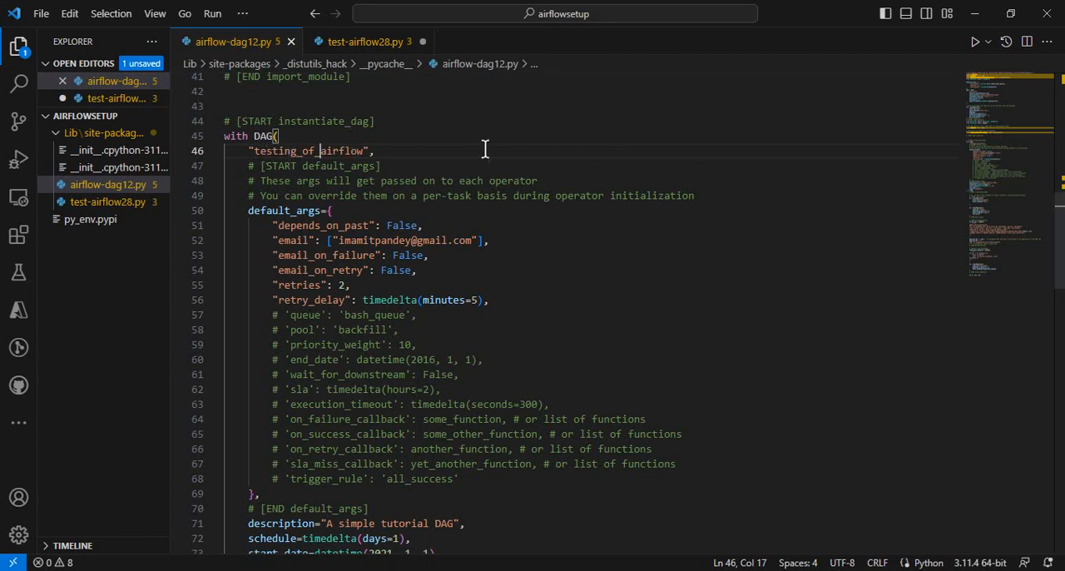
pyautogui.click(974, 14)
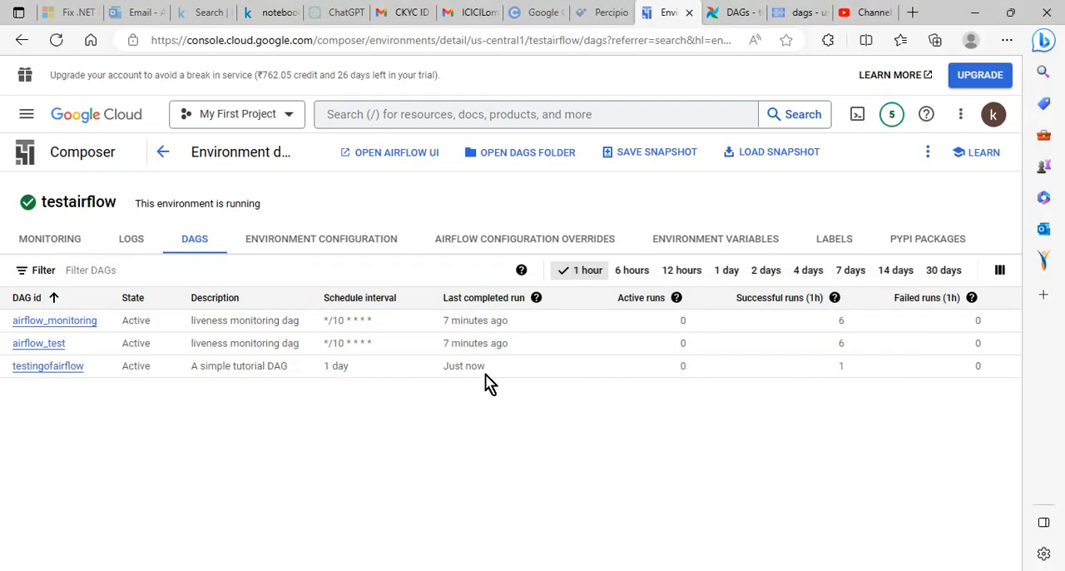
# Check the files in the bucket's dags folder and reload testairflow's DAG list in Composer
pyautogui.click(782, 14)
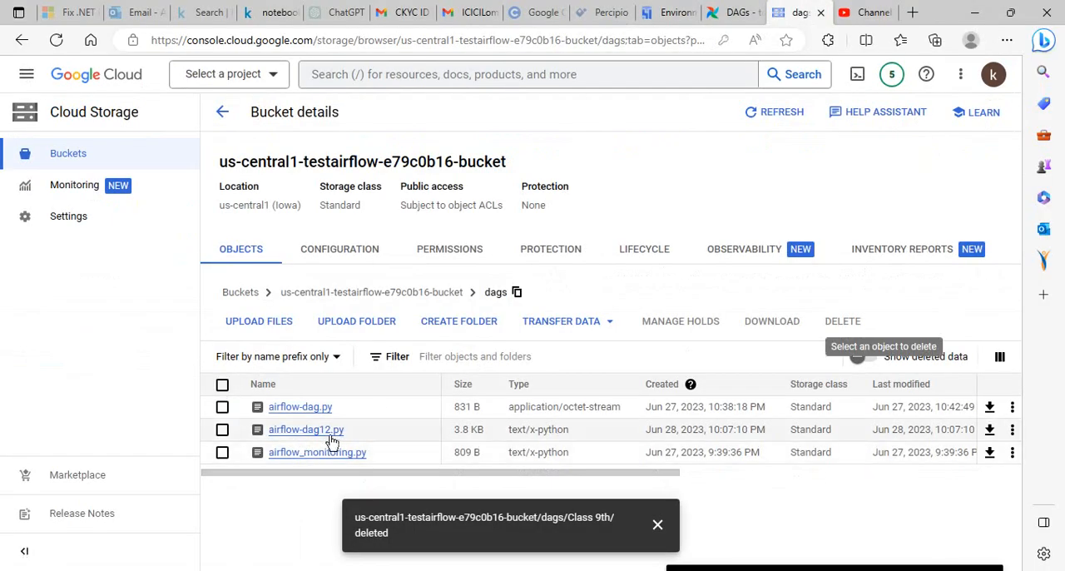
pyautogui.click(670, 14)
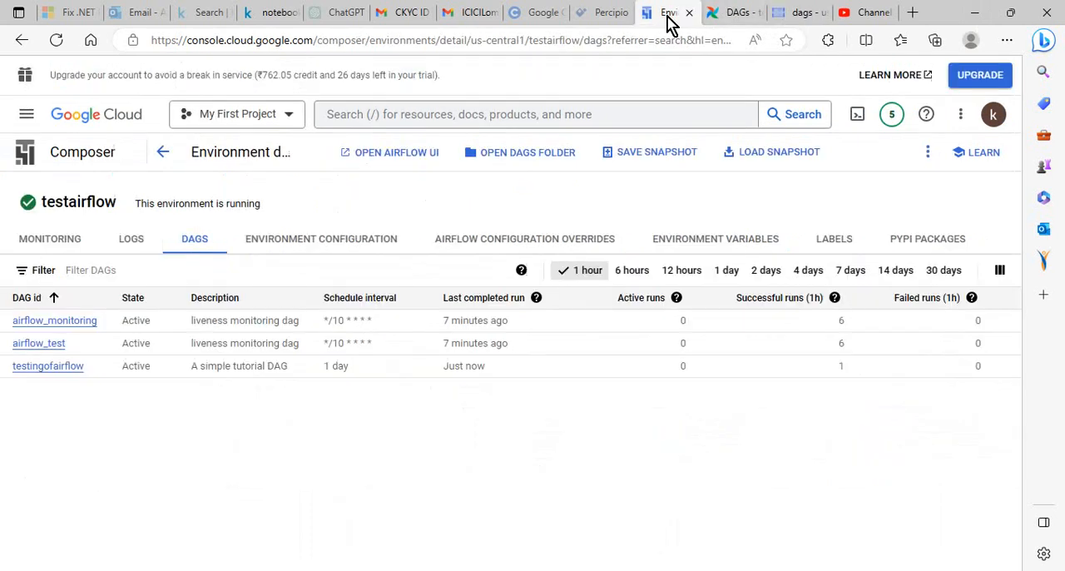
pyautogui.click(56, 40)
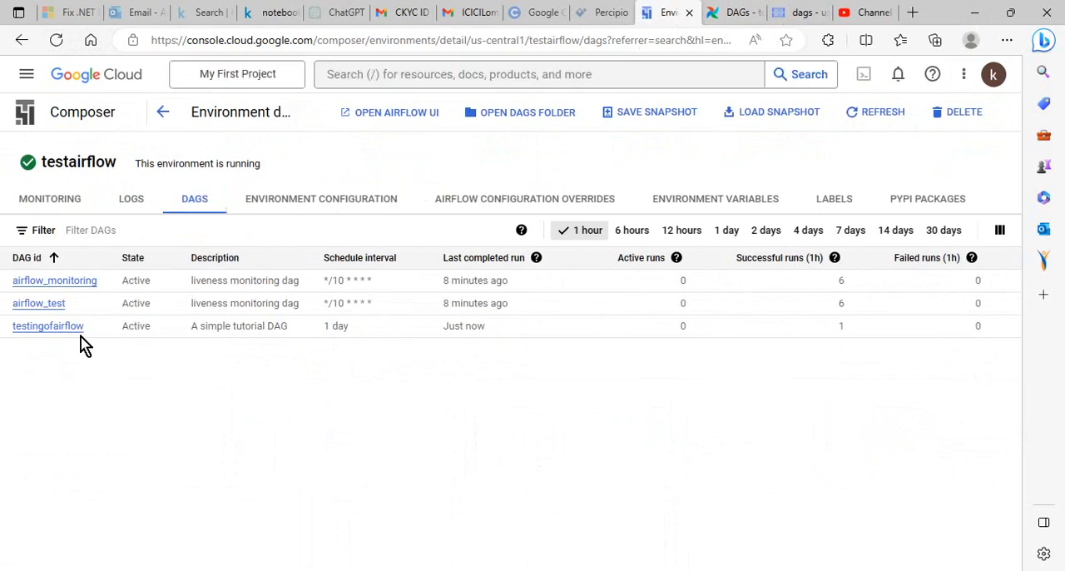
# Reload the DAG list in the Airflow web interface and open testingofairflow to examine its grid and run summary
pyautogui.click(743, 15)
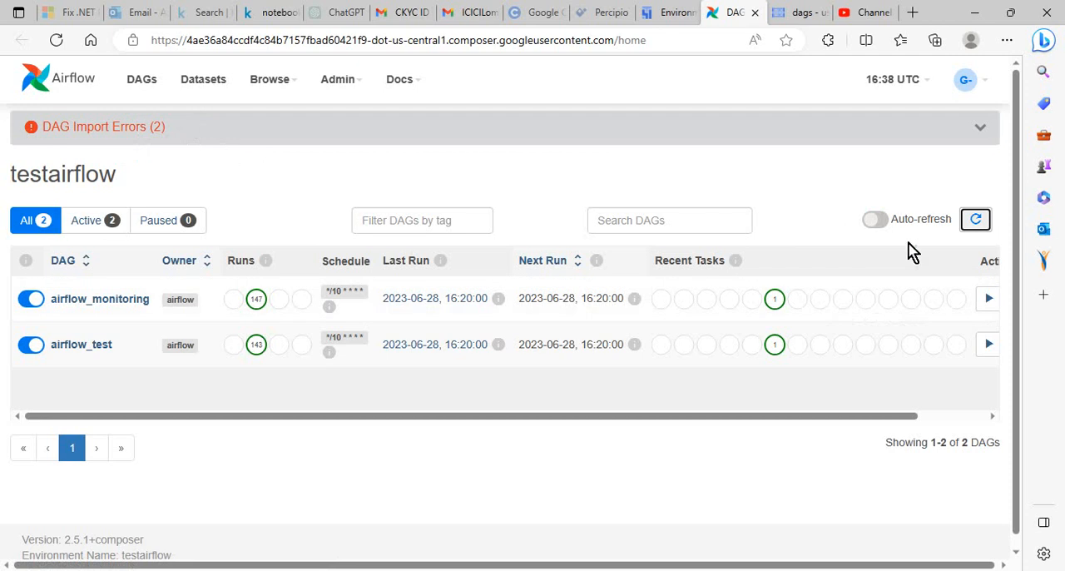
pyautogui.click(56, 40)
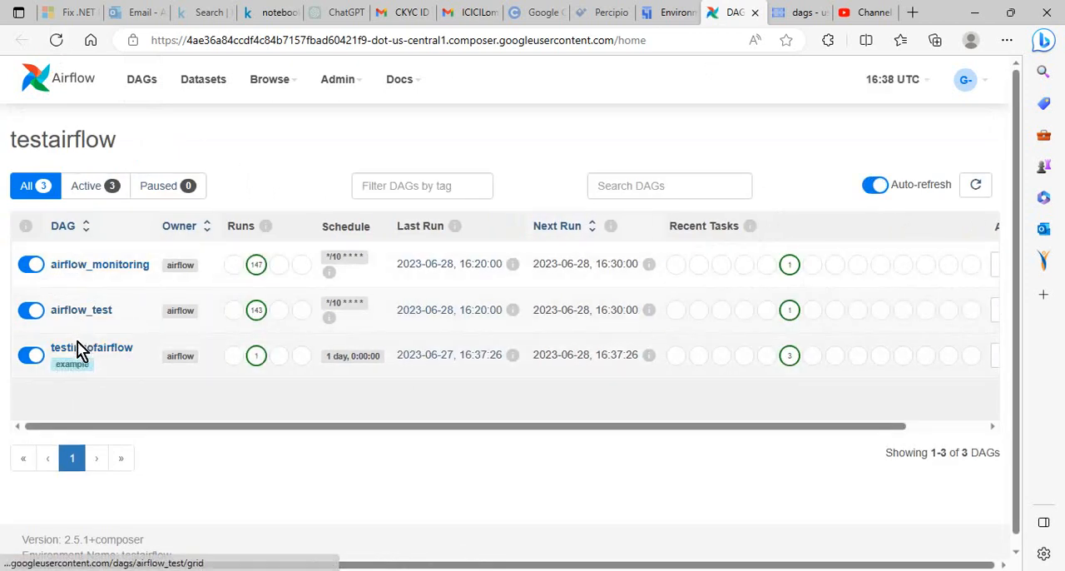
pyautogui.click(79, 350)
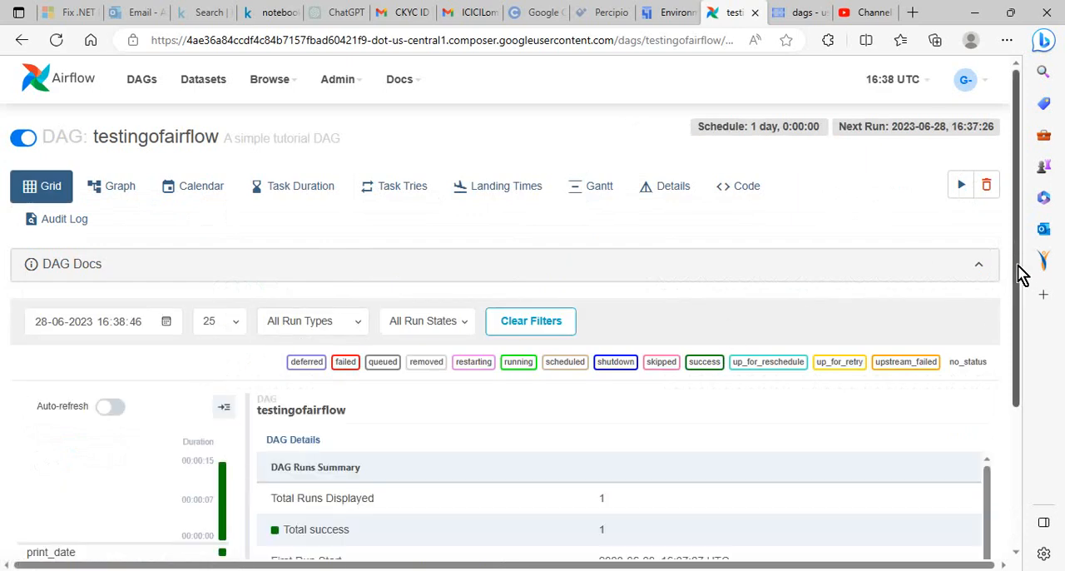
pyautogui.moveTo(1017, 280); pyautogui.dragTo(1005, 380)
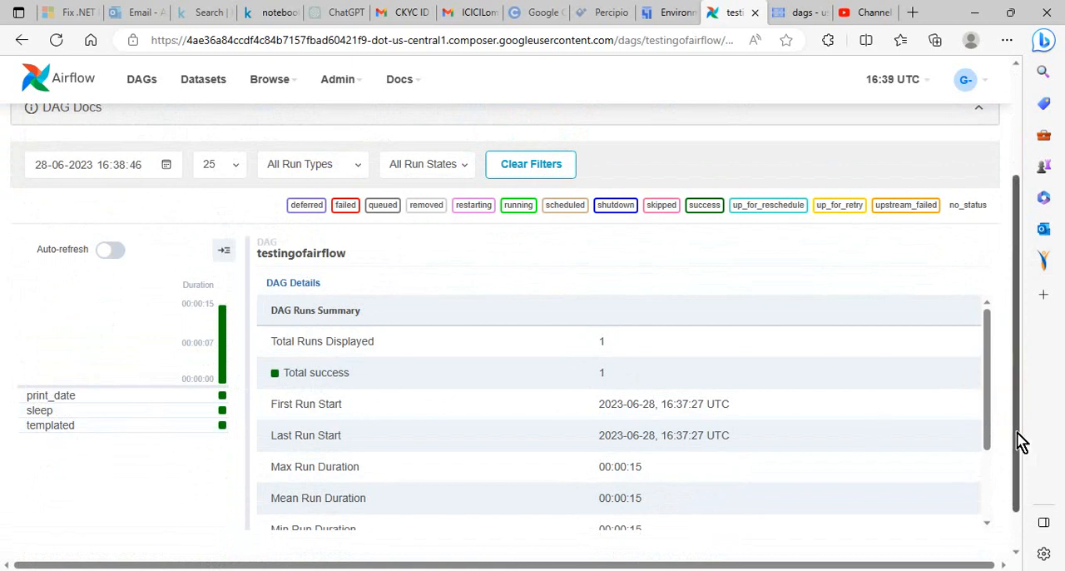
pyautogui.scroll(2, 1011, 391)
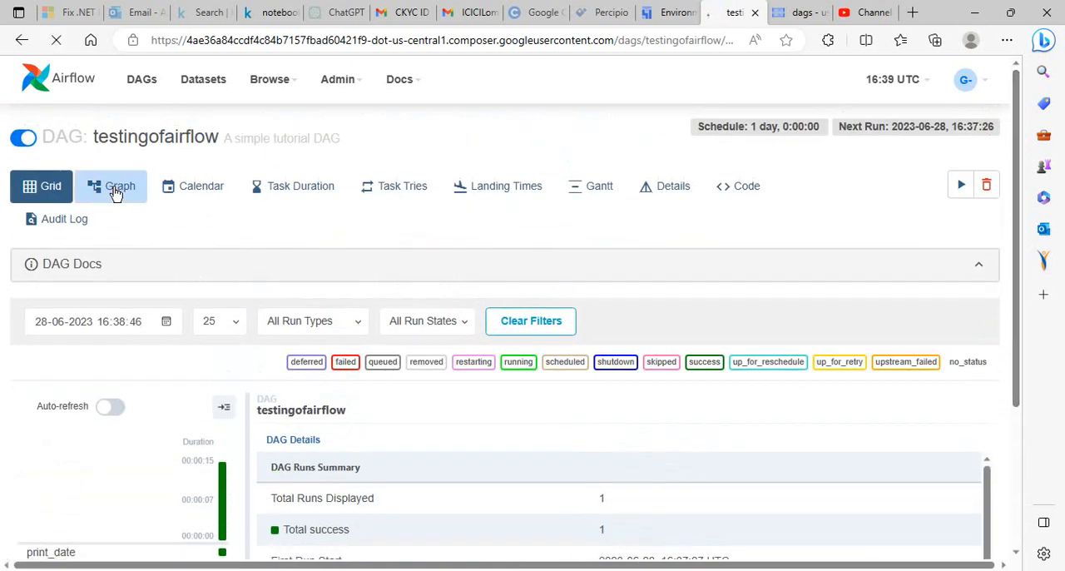
# Show testingofairflow as a graph and inspect the run details of its print_date, sleep and templated tasks
pyautogui.click(115, 193)
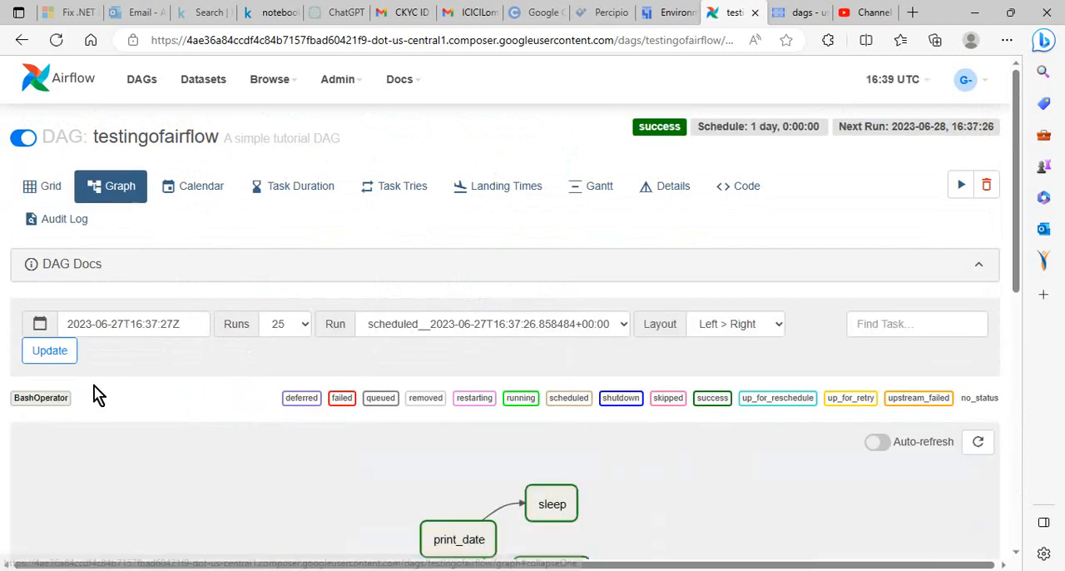
pyautogui.moveTo(1017, 250); pyautogui.dragTo(1016, 339)
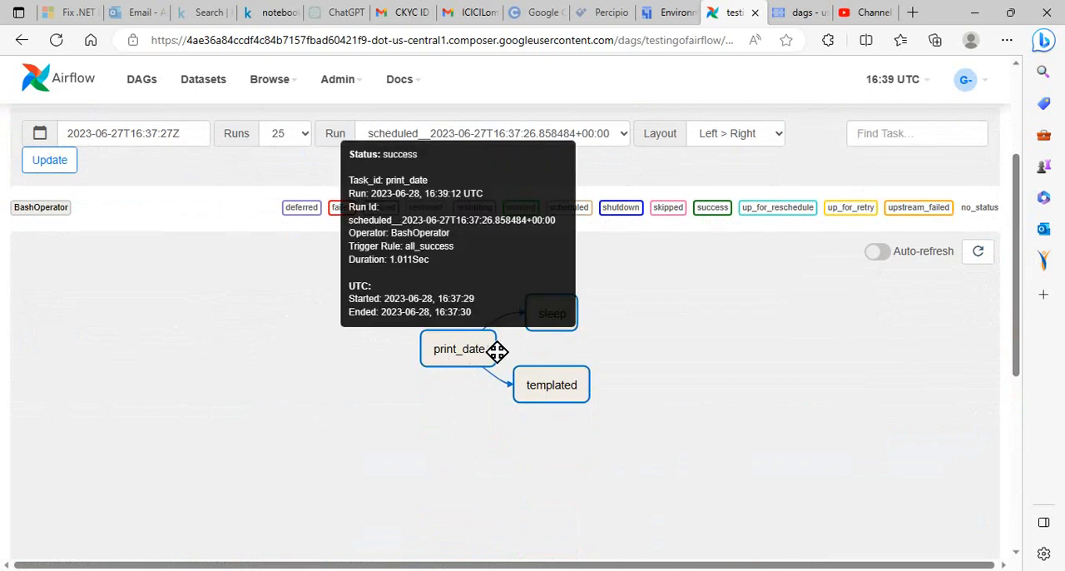
pyautogui.moveTo(565, 332)
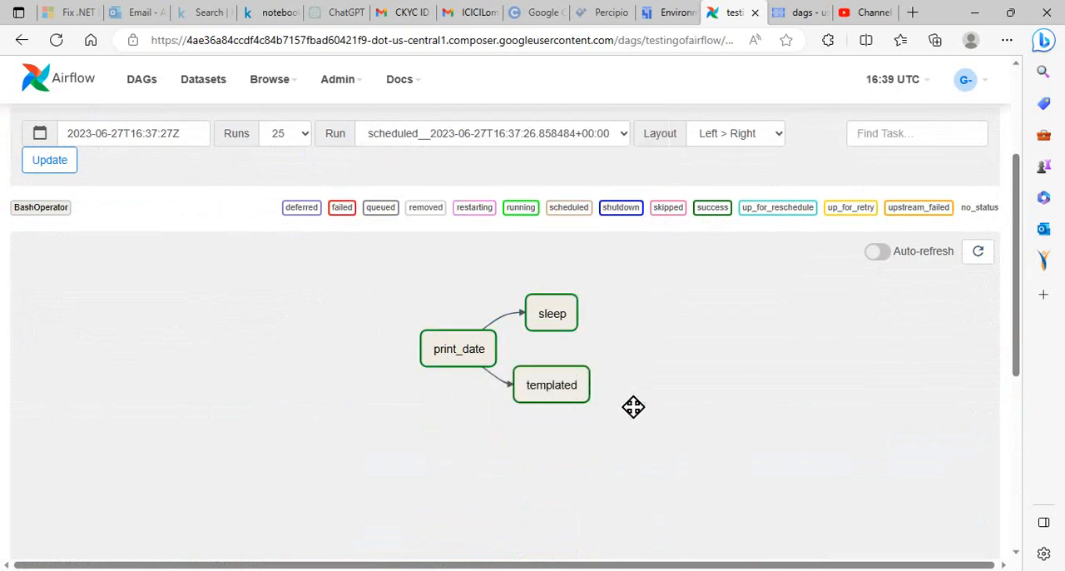
pyautogui.moveTo(487, 360)
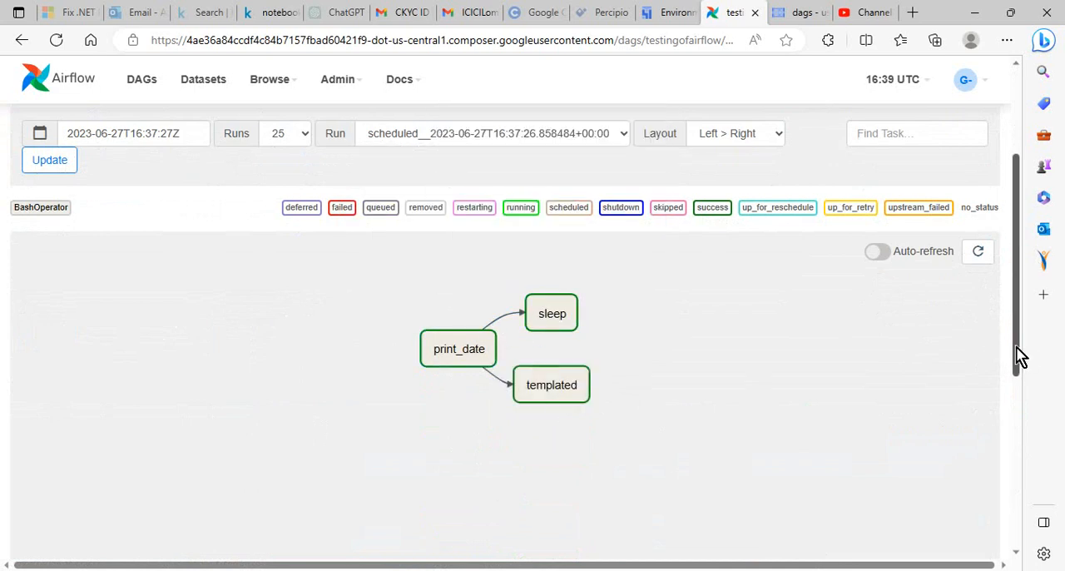
pyautogui.scroll(3, 1006, 351)
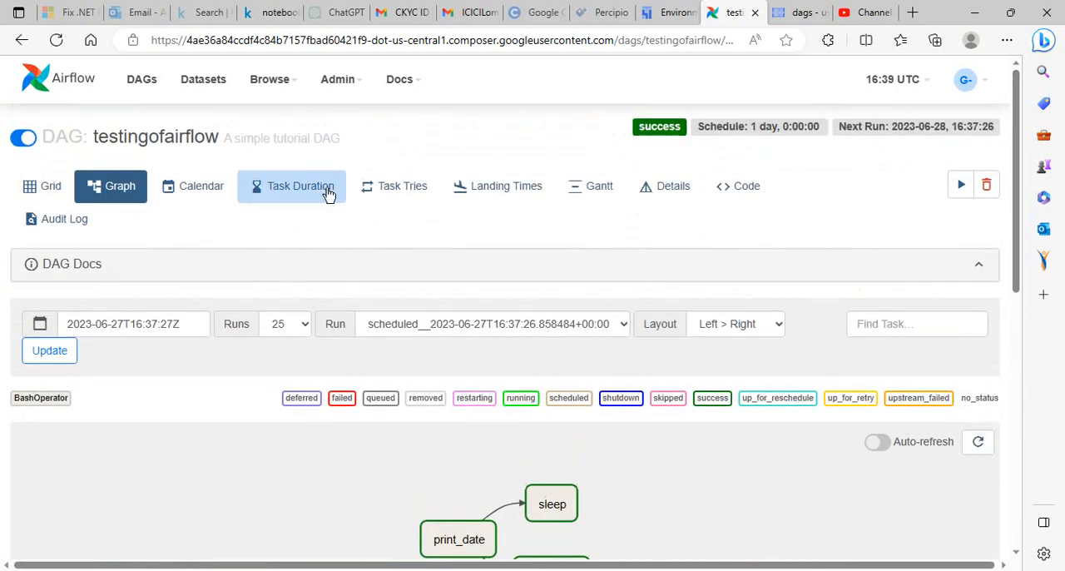
# Show the task duration chart for testingofairflow and switch back to airflow-dag12.py in VS Code
pyautogui.click(290, 193)
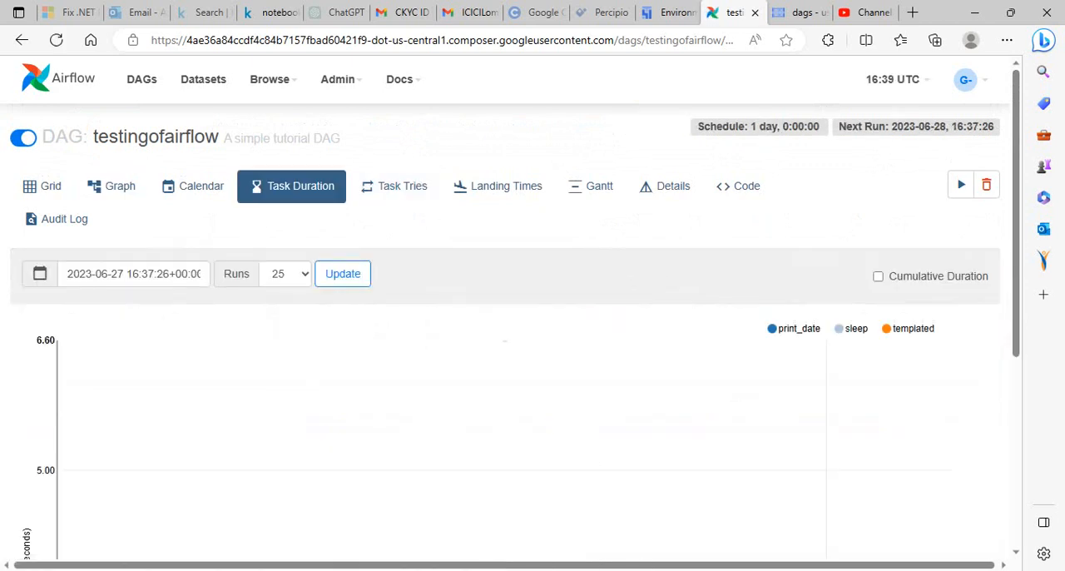
pyautogui.hotkey('alt', 'Tab')
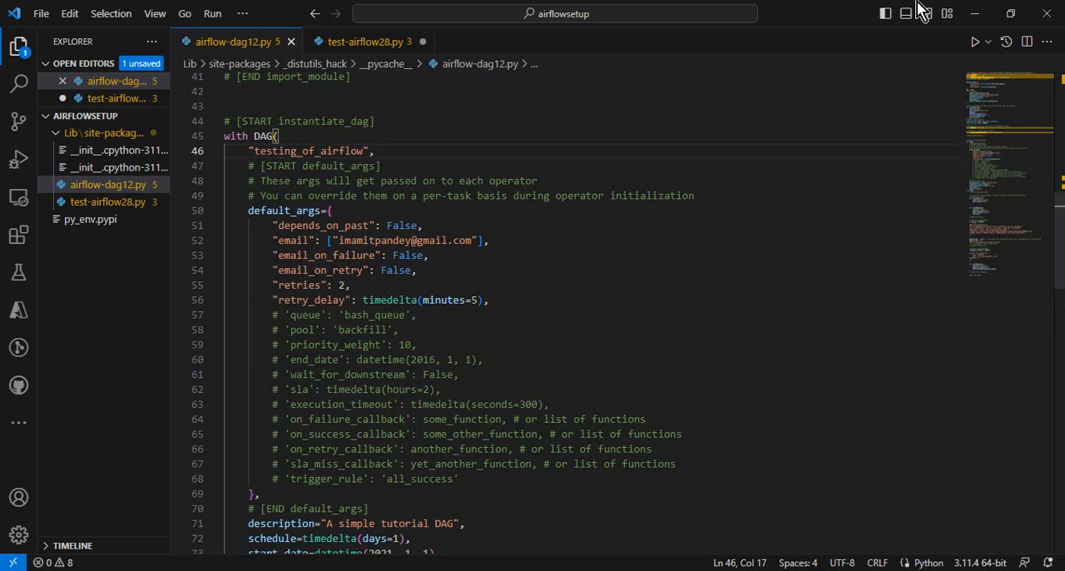
# Return to the Airflow web interface and examine the task tries chart for testingofairflow
pyautogui.click(973, 14)
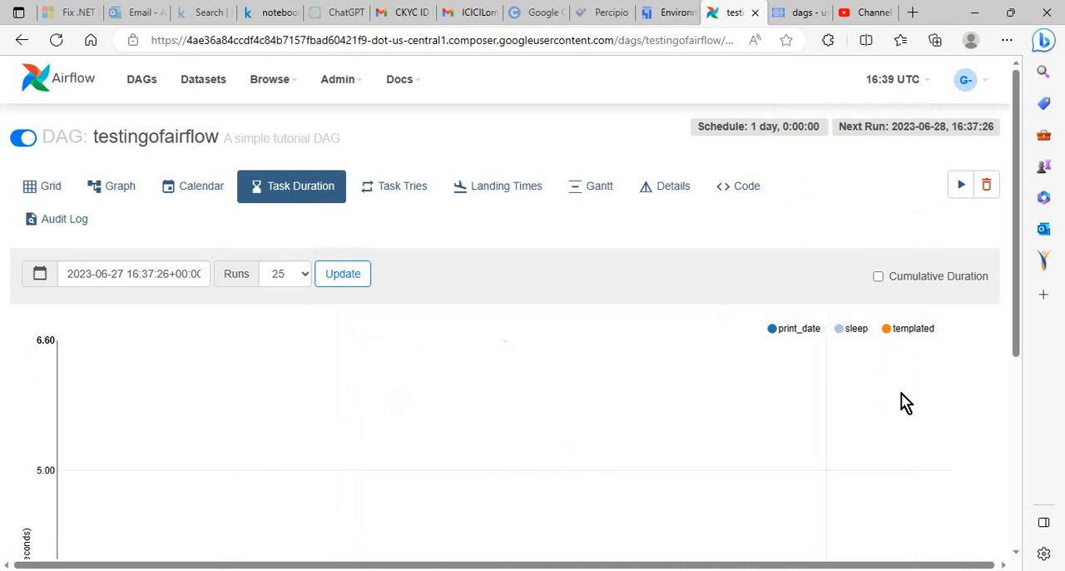
pyautogui.moveTo(1023, 302); pyautogui.dragTo(1000, 219)
pyautogui.click(396, 188)
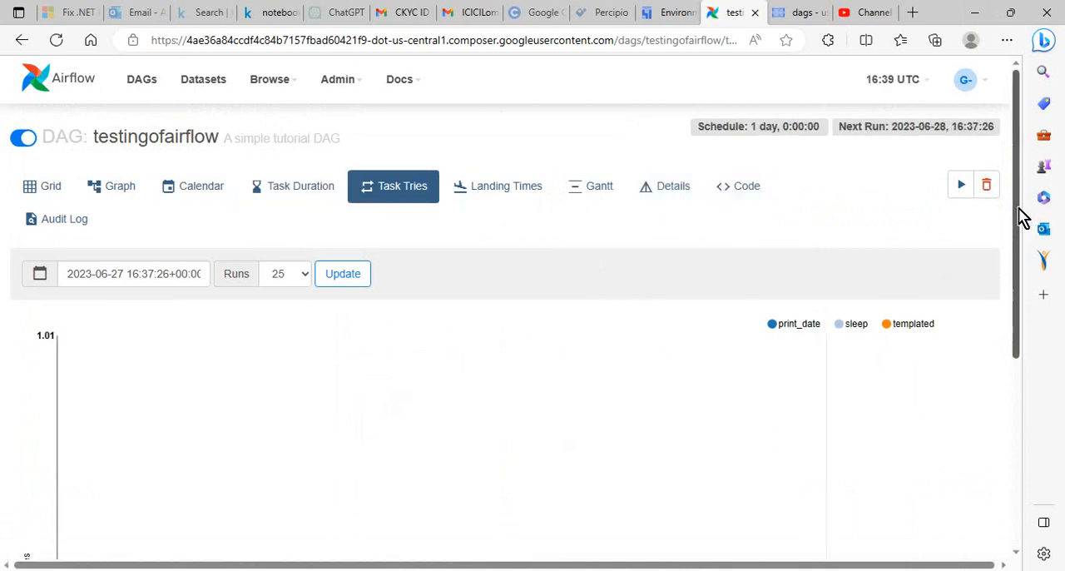
pyautogui.moveTo(1017, 218); pyautogui.dragTo(972, 161)
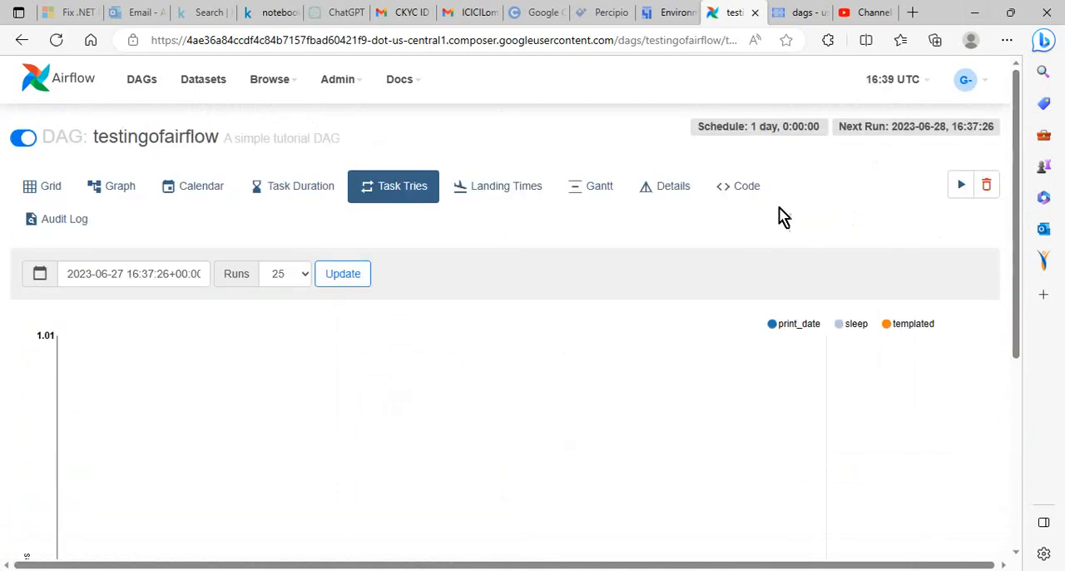
# Review the source code and the DAG details of testingofairflow in Airflow
pyautogui.click(737, 191)
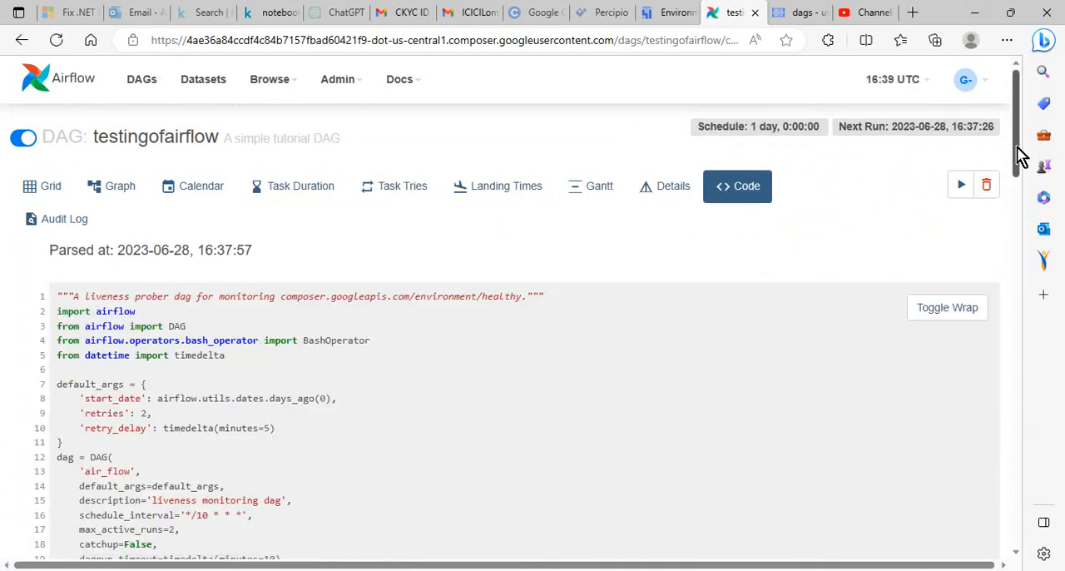
pyautogui.moveTo(1018, 157); pyautogui.dragTo(998, 135)
pyautogui.click(657, 191)
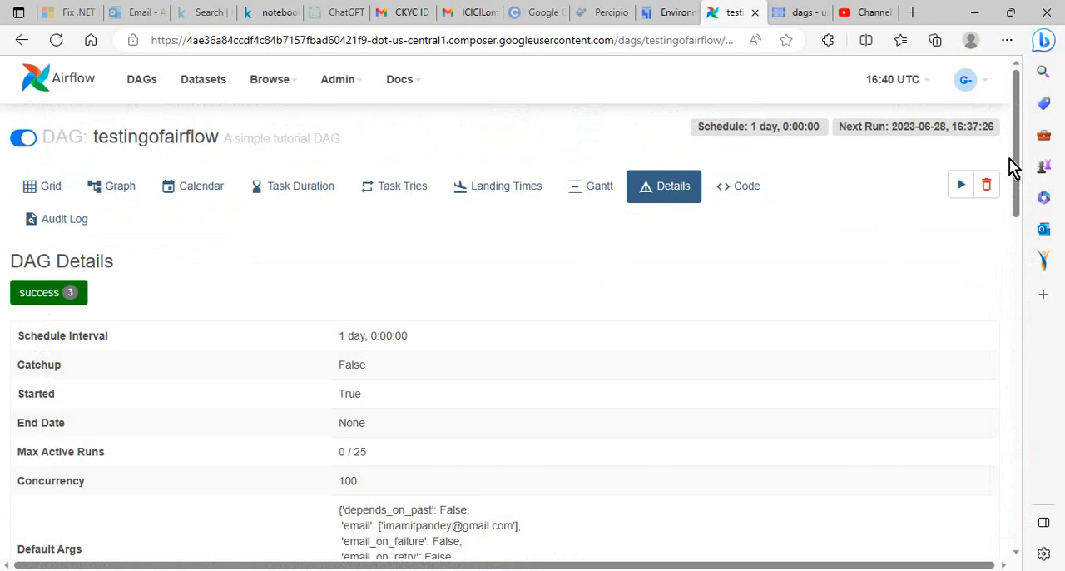
pyautogui.moveTo(1016, 167); pyautogui.dragTo(987, 72)
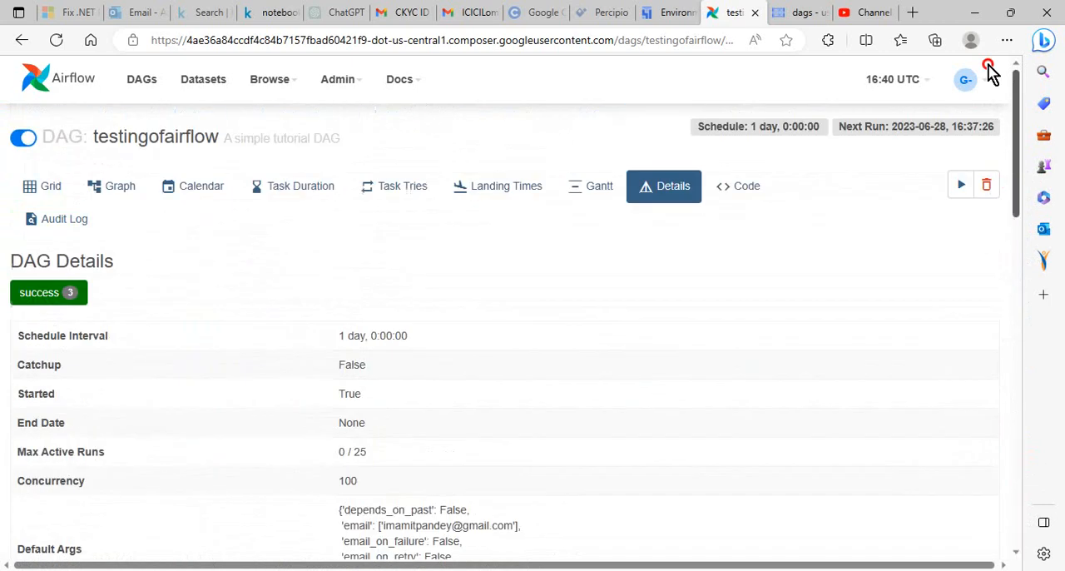
# Switch to Composer, open testingofairflow from testairflow's DAG list and inspect its runs and task diagram
pyautogui.click(674, 14)
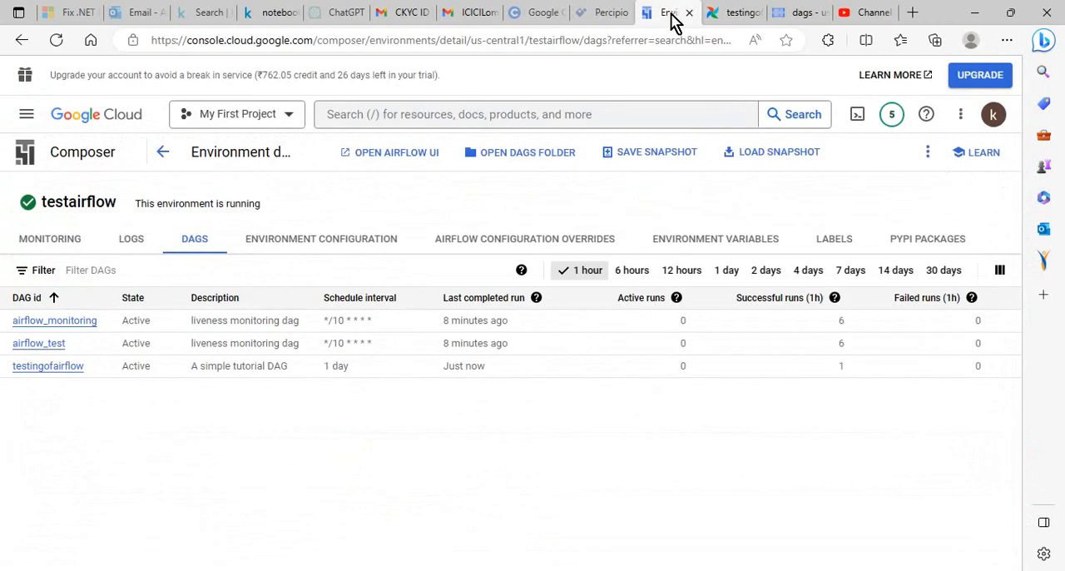
pyautogui.click(46, 367)
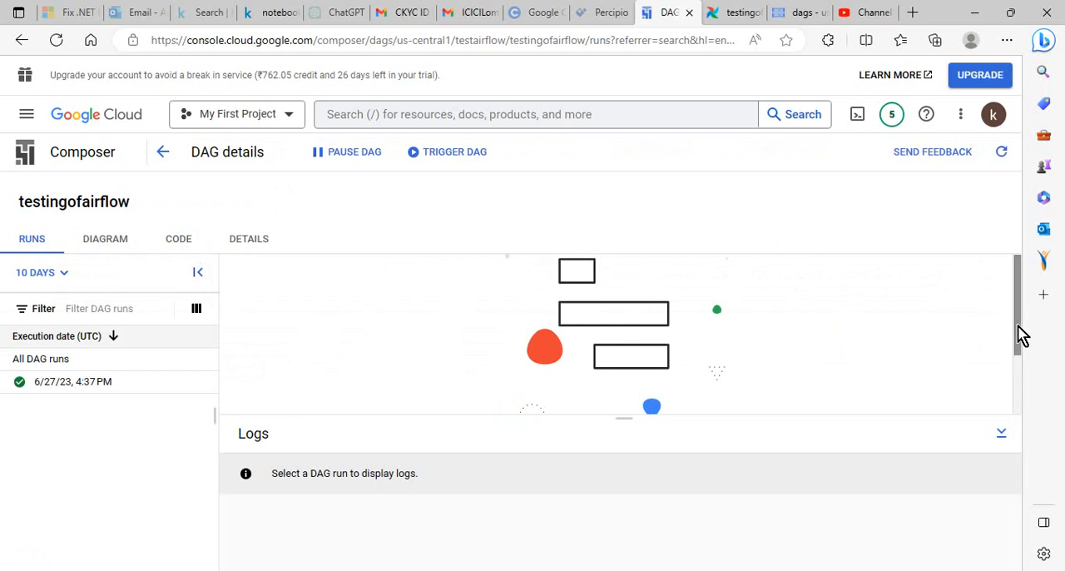
pyautogui.moveTo(1022, 332); pyautogui.dragTo(1003, 278)
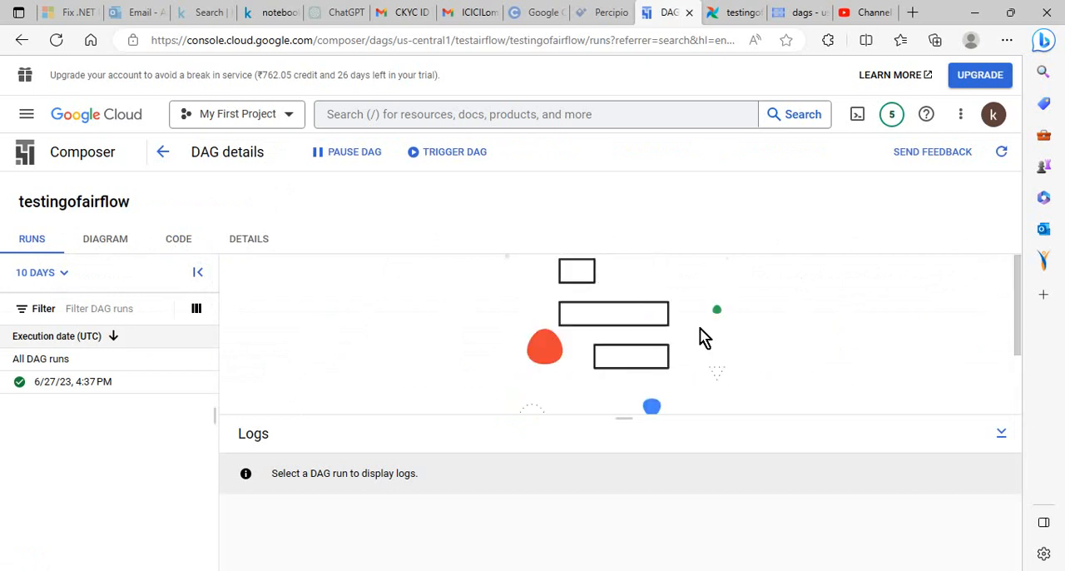
pyautogui.click(639, 357)
pyautogui.click(98, 243)
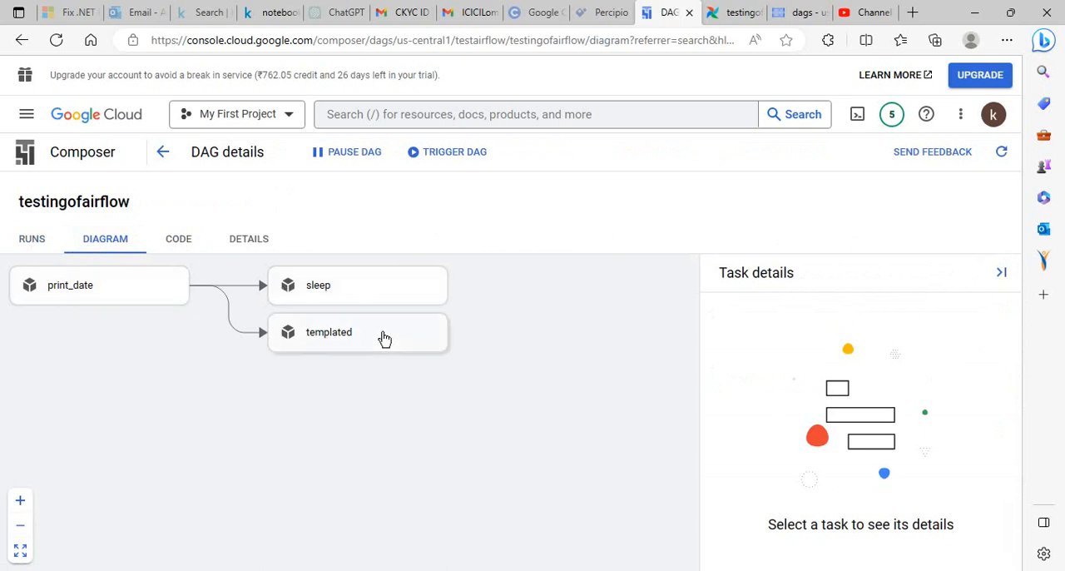
# View testingofairflow's code in Composer and check the DAG id in airflow-dag12.py in VS Code
pyautogui.click(177, 246)
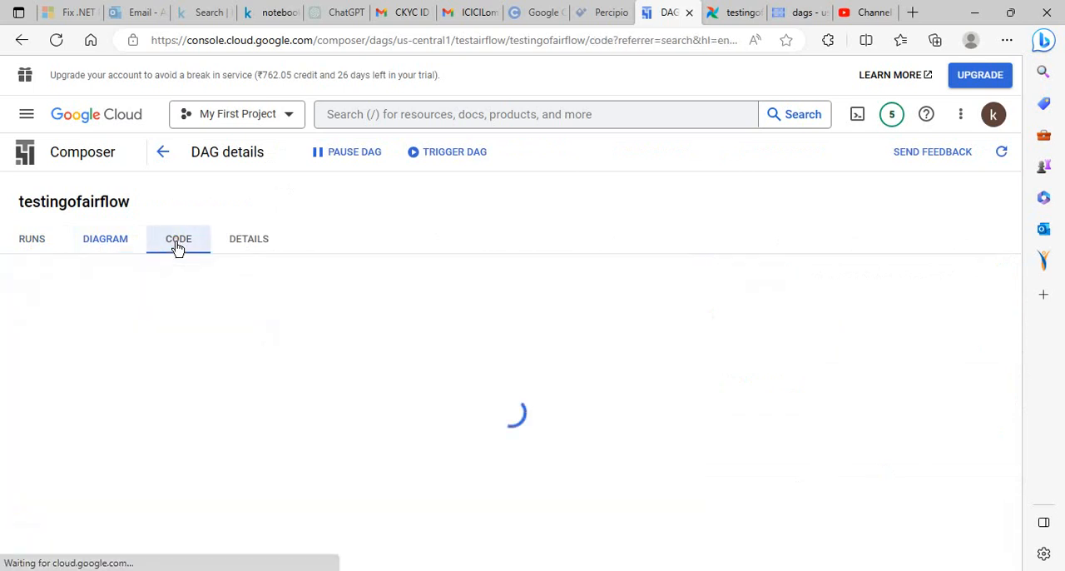
pyautogui.click(207, 312)
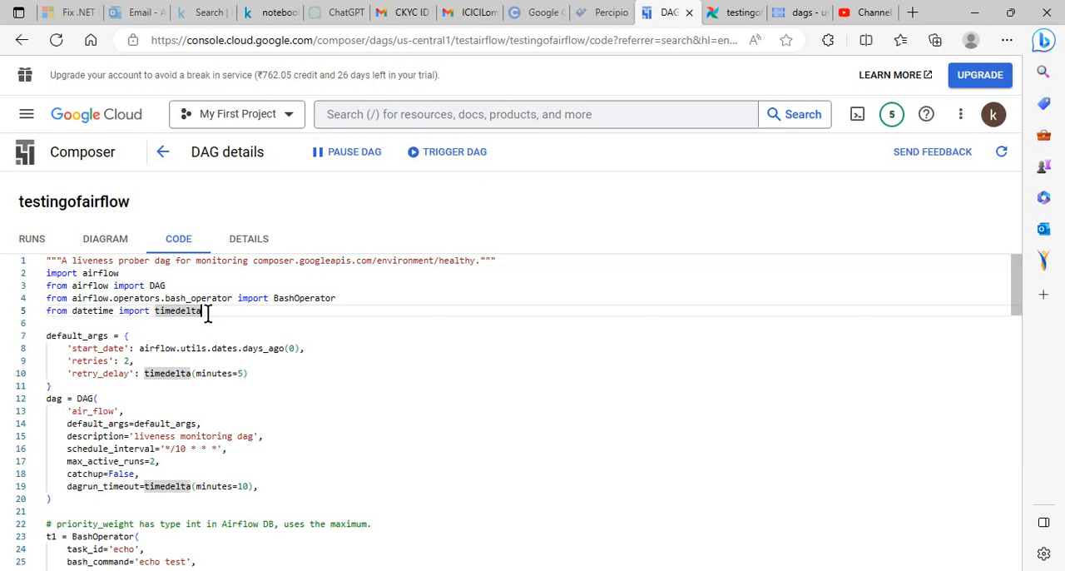
pyautogui.press('Return')
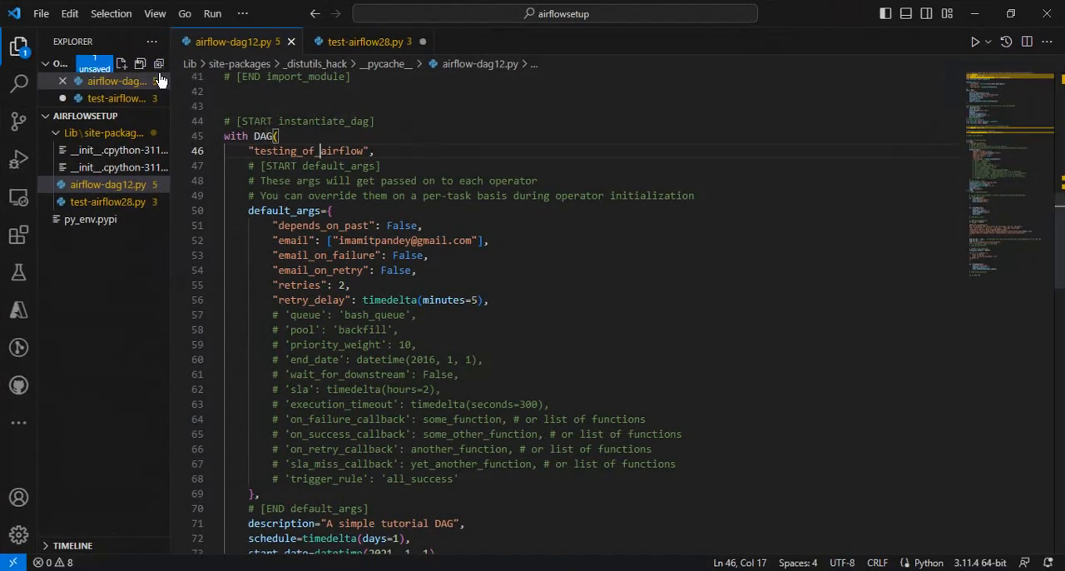
pyautogui.click(973, 17)
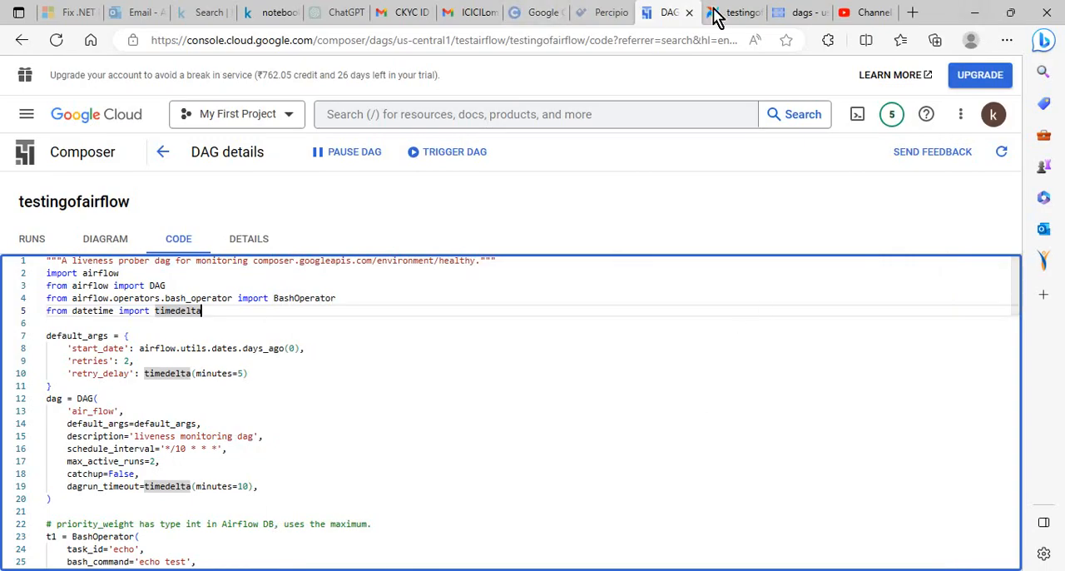
# Upload airflow-dag12.py to the bucket's dags folder in Cloud Storage, overwriting the existing object
pyautogui.click(786, 12)
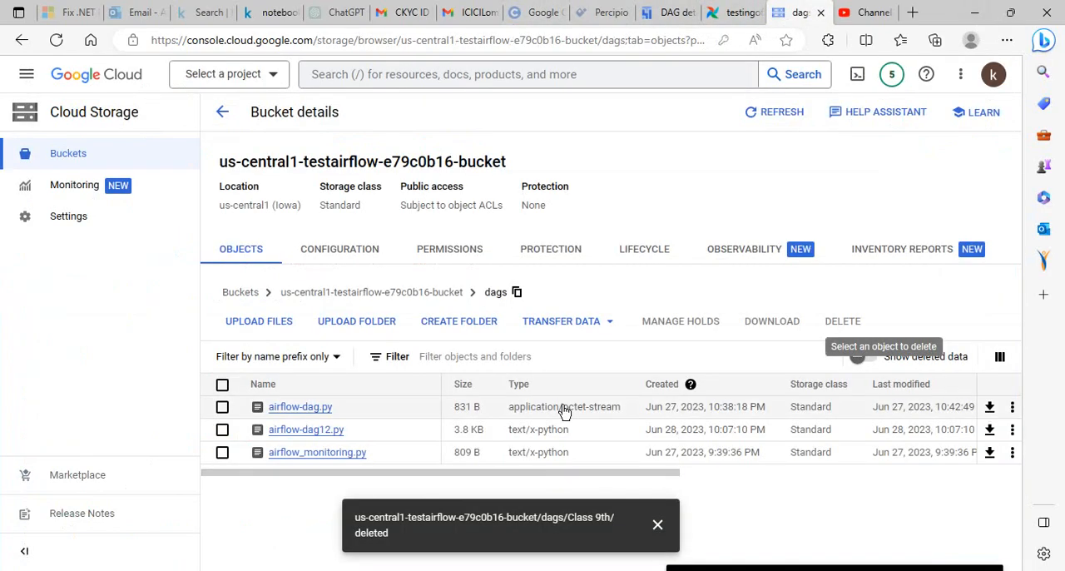
pyautogui.click(260, 325)
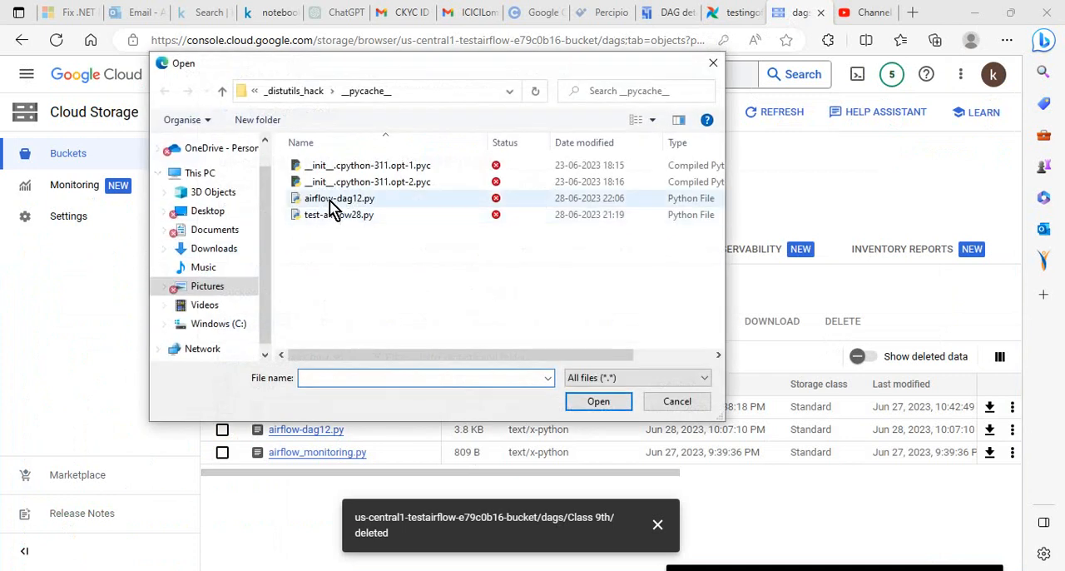
pyautogui.click(336, 199)
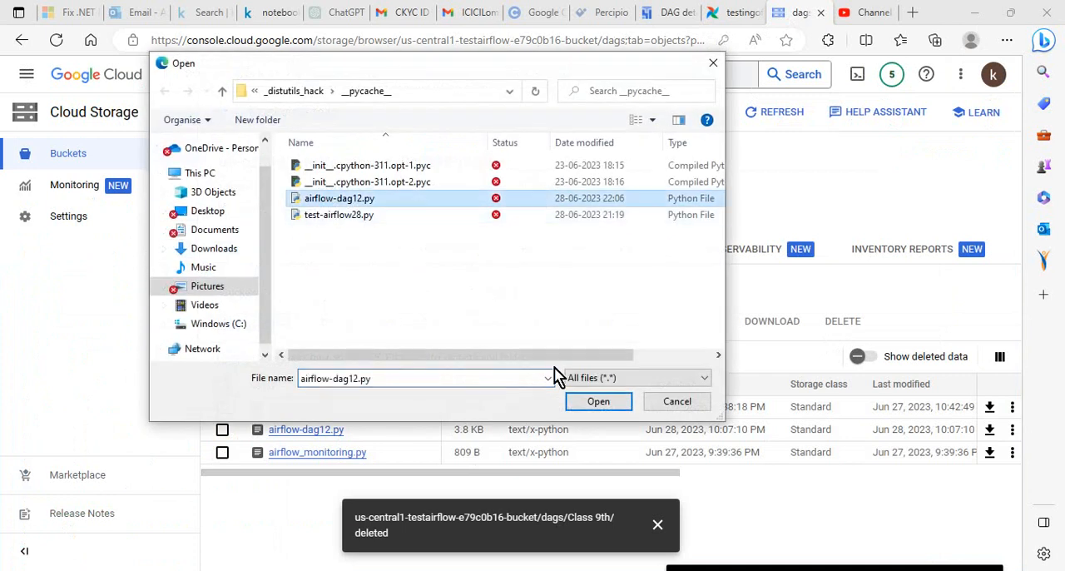
pyautogui.click(596, 402)
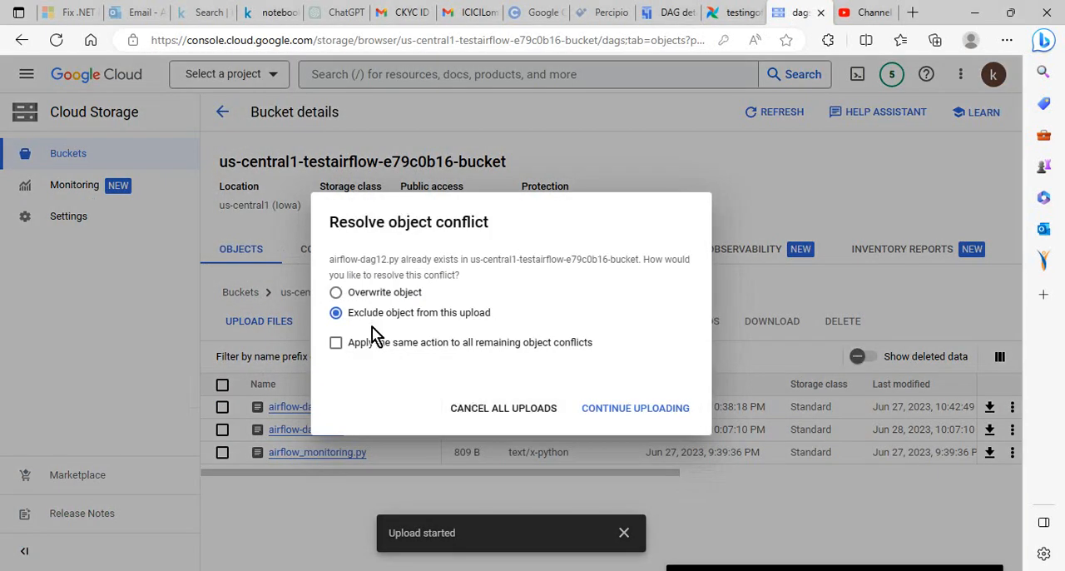
pyautogui.click(390, 297)
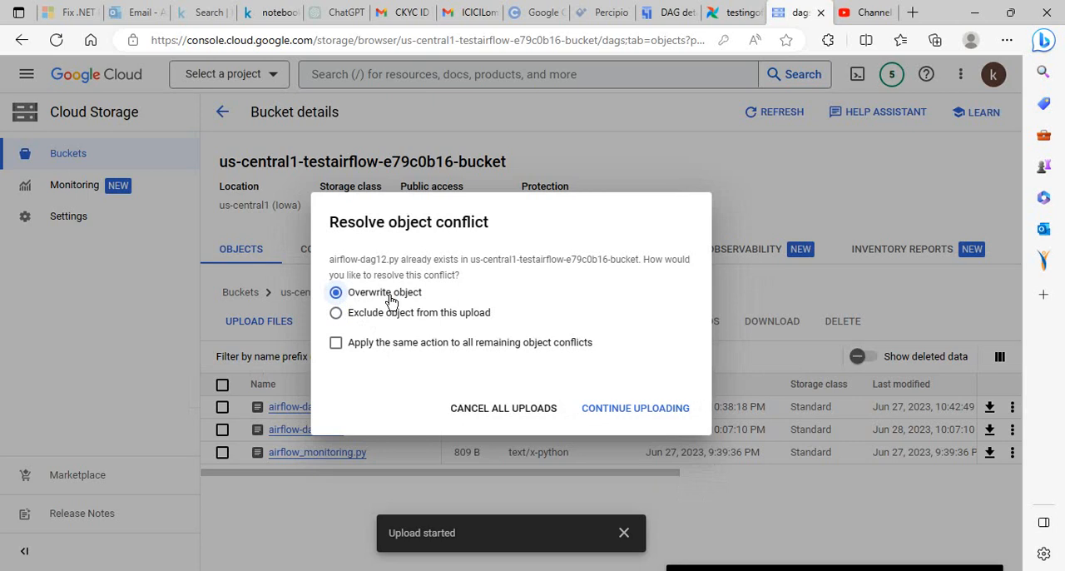
pyautogui.click(623, 411)
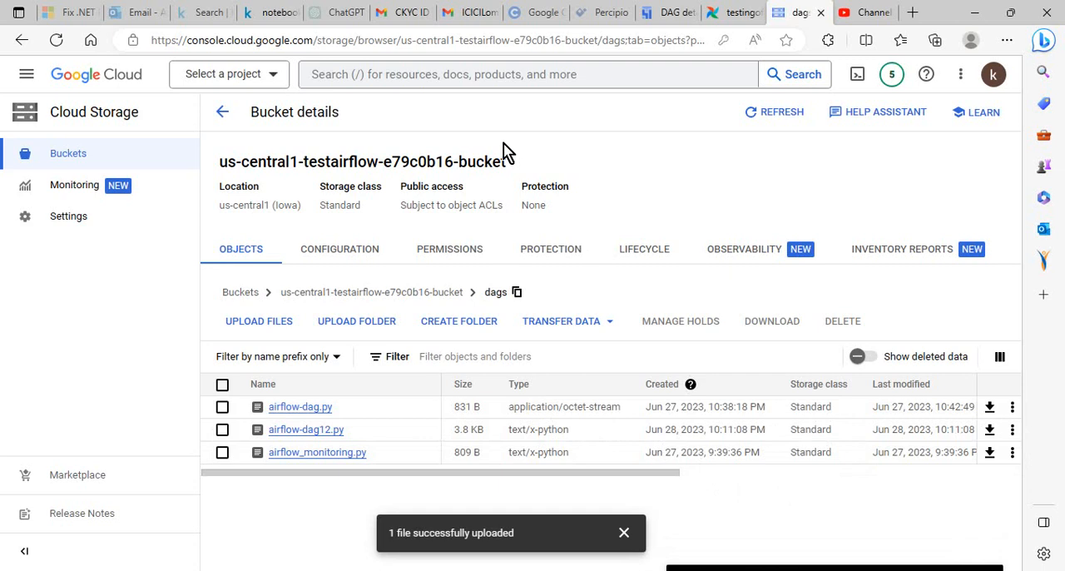
# Check the DAG lists of testairflow in Composer and in the Airflow web interface for testing_of_airflow
pyautogui.click(671, 15)
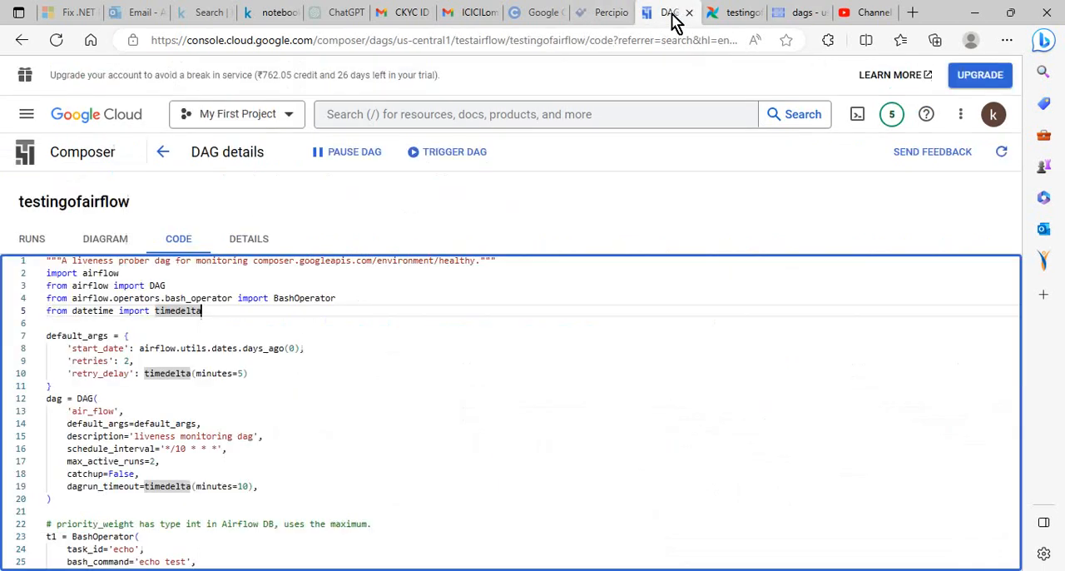
pyautogui.click(163, 154)
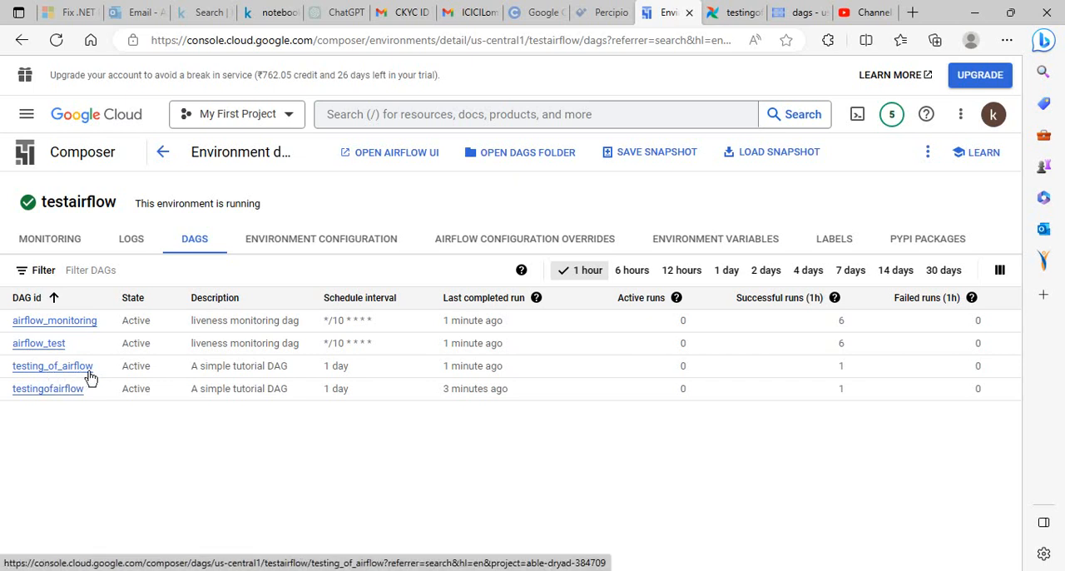
pyautogui.click(732, 15)
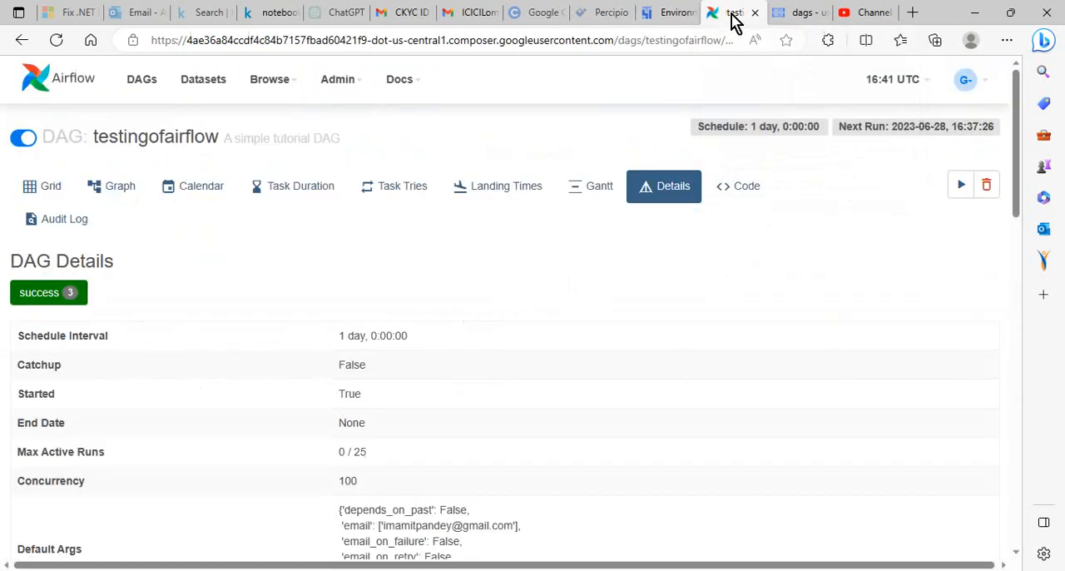
pyautogui.click(140, 95)
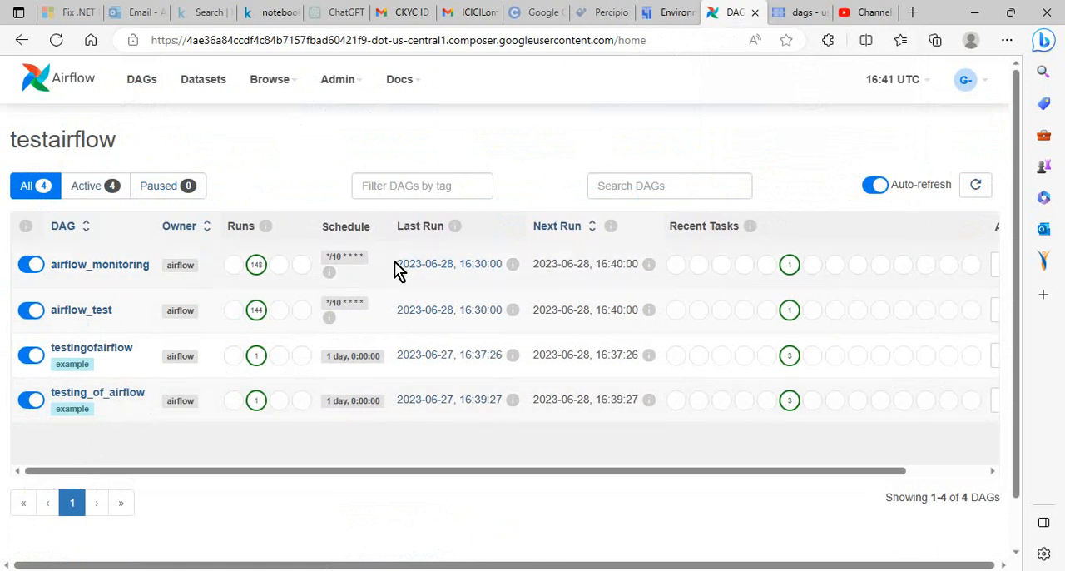
# Open testing_of_airflow in Airflow, examine its grid and graph, and return to the DAG list
pyautogui.click(113, 395)
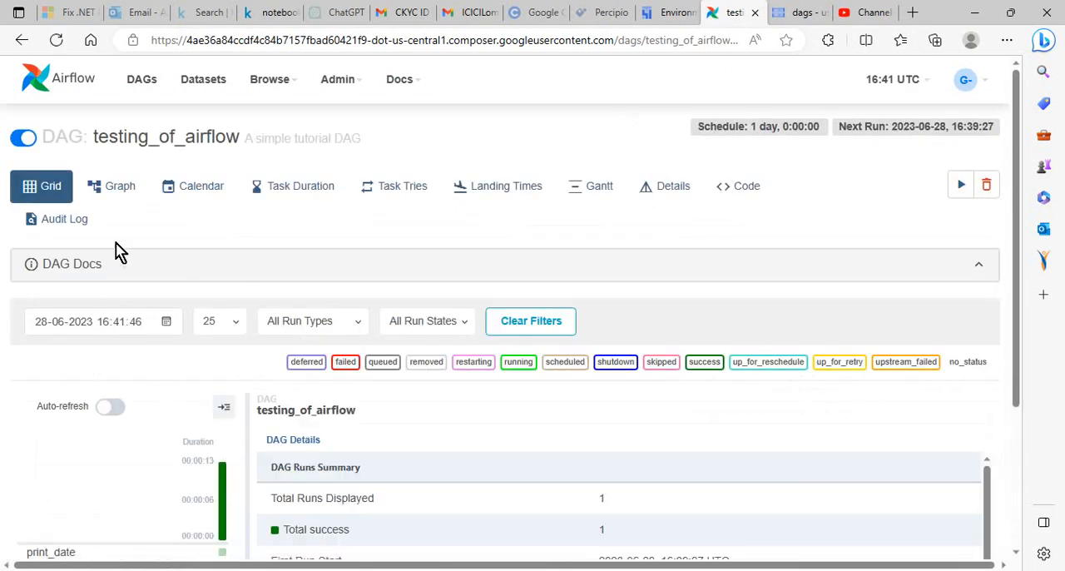
pyautogui.click(116, 194)
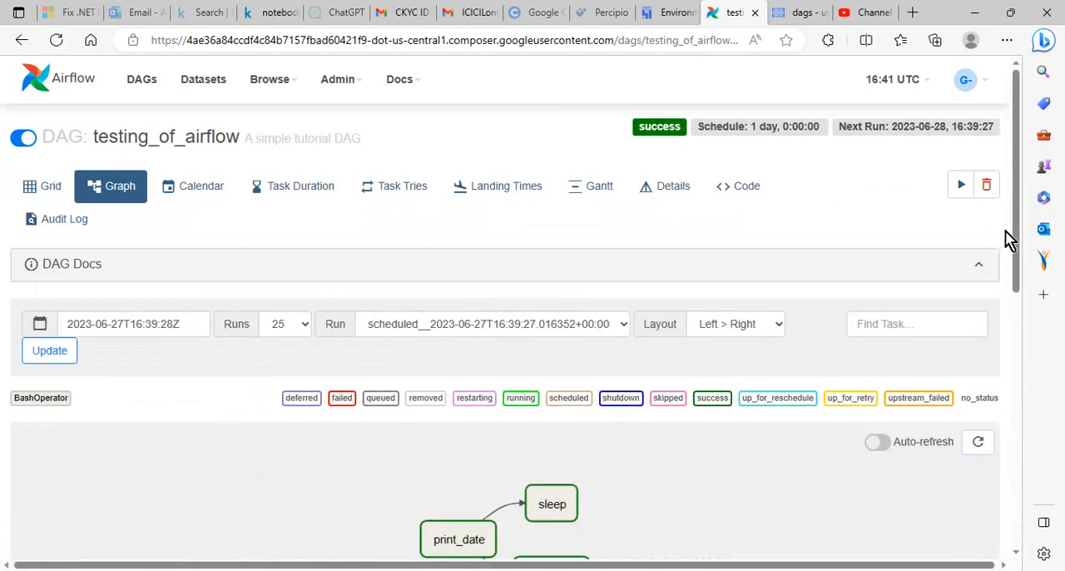
pyautogui.moveTo(1015, 232); pyautogui.dragTo(987, 179)
pyautogui.moveTo(95, 138); pyautogui.dragTo(230, 137)
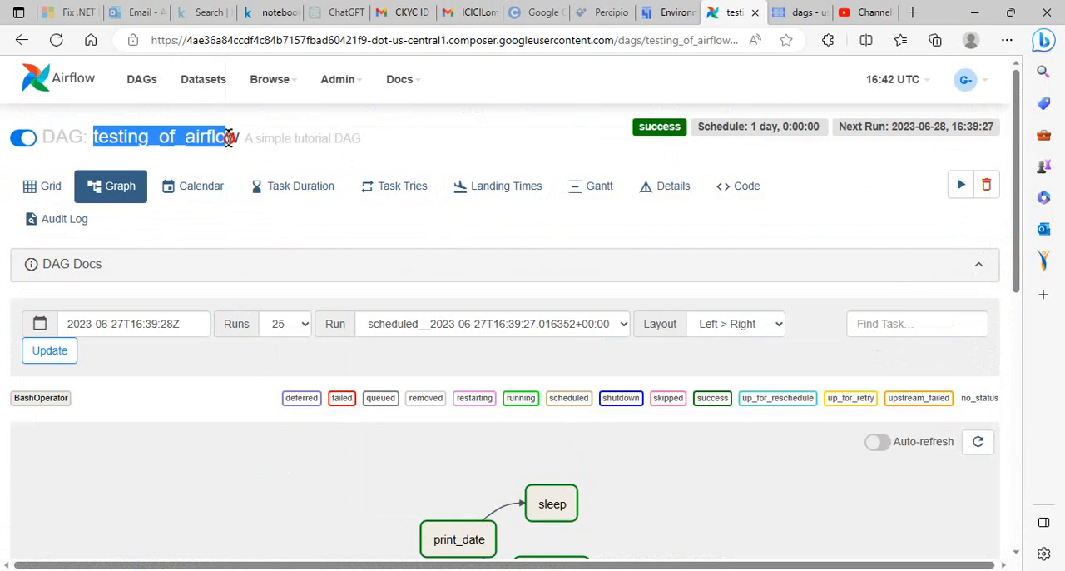
pyautogui.click(143, 85)
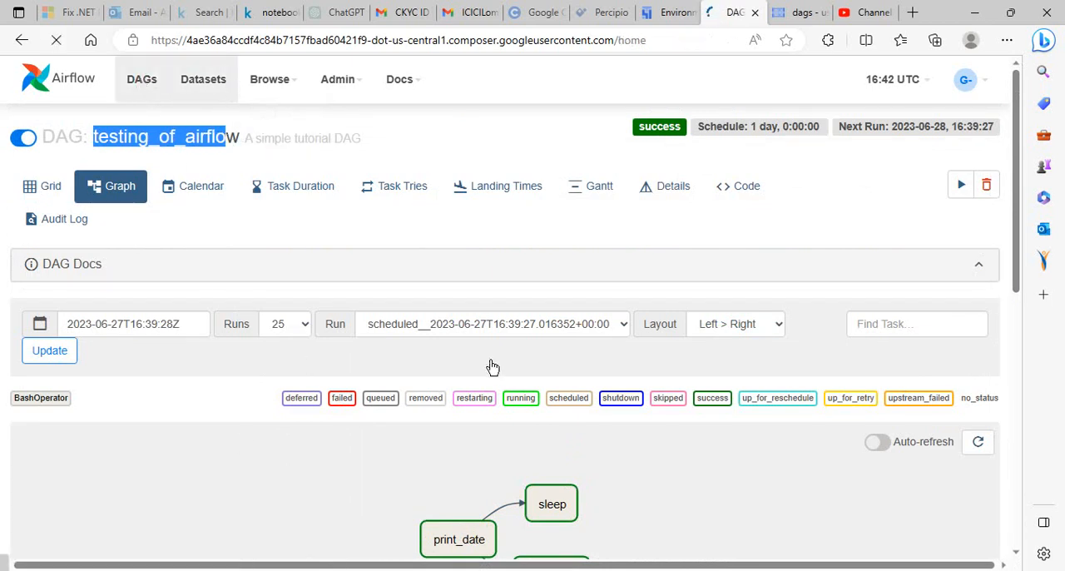
# Go back to Composer's environment list and open the logs of testairflow in Logs Explorer
pyautogui.click(662, 12)
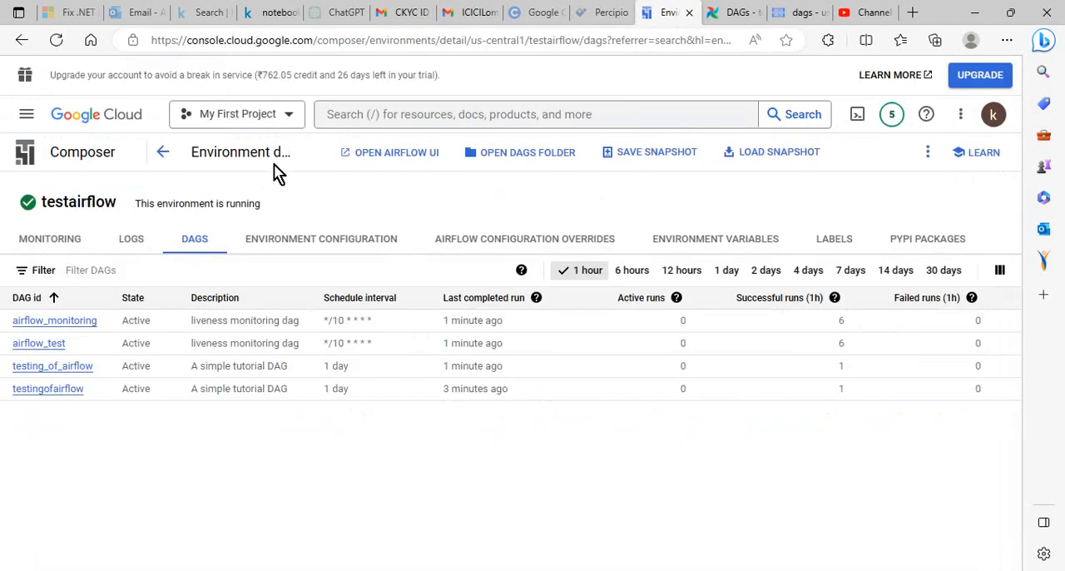
pyautogui.click(166, 156)
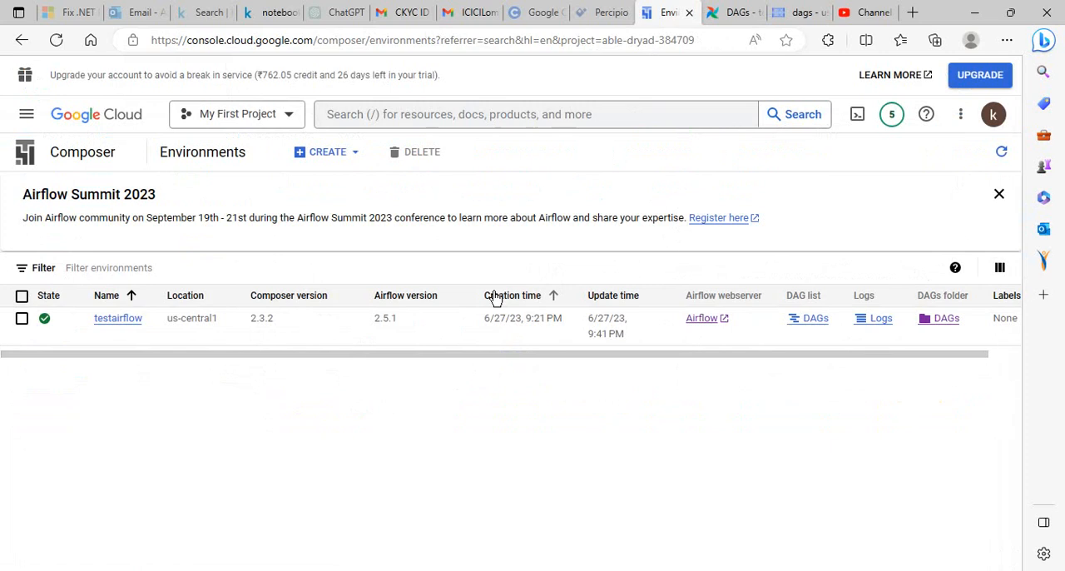
pyautogui.click(872, 325)
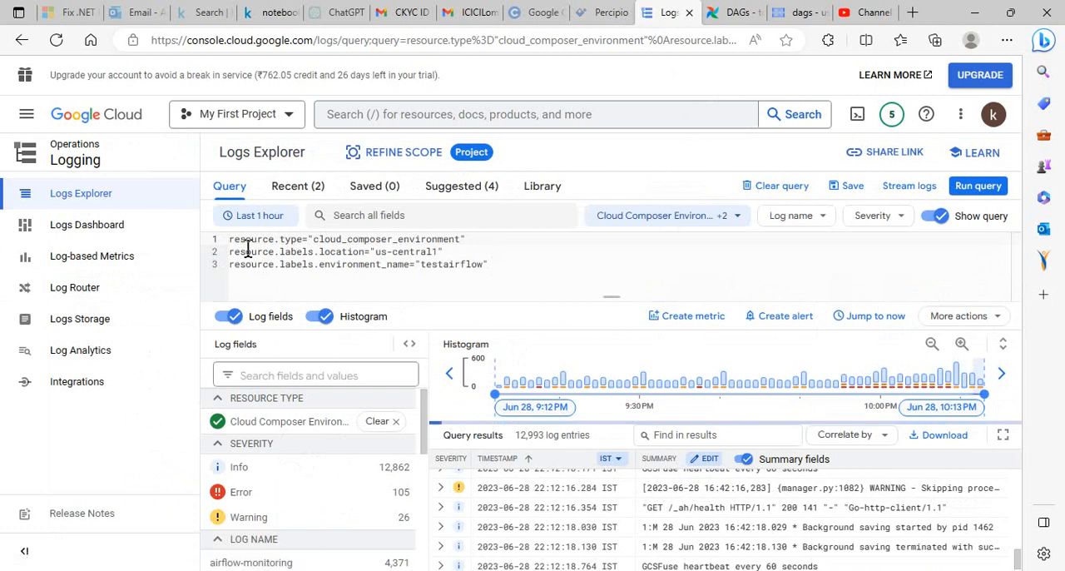
# Filter the testairflow logs to the airflow log name and select the whole resulting query text
pyautogui.click(824, 223)
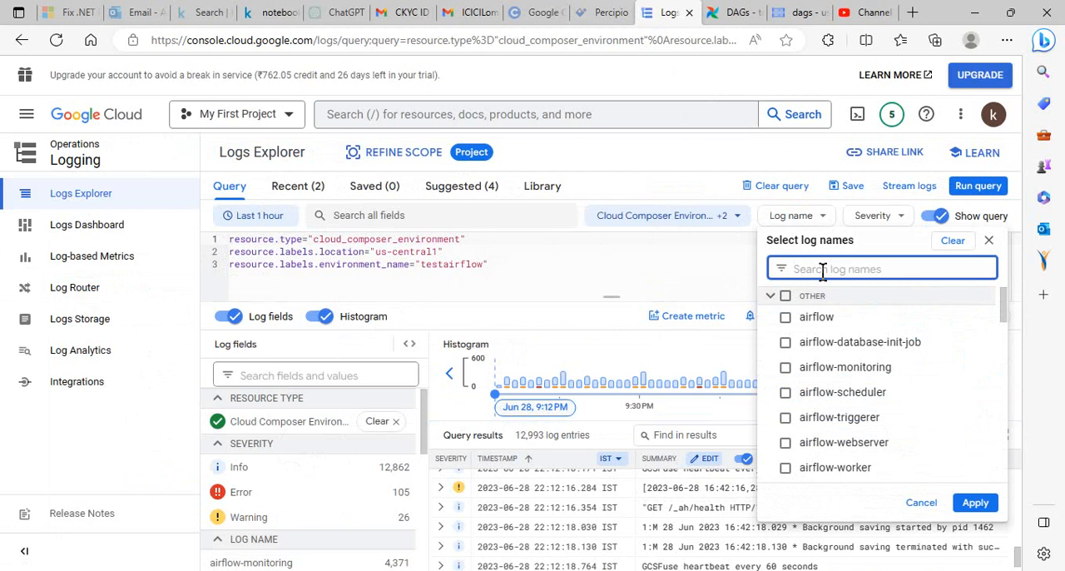
pyautogui.click(785, 318)
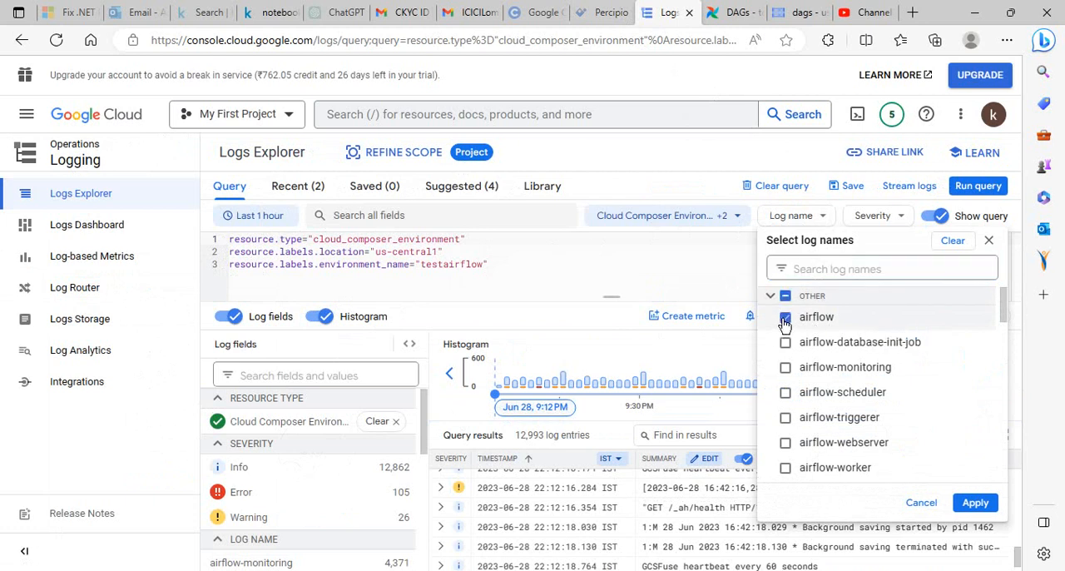
pyautogui.click(973, 501)
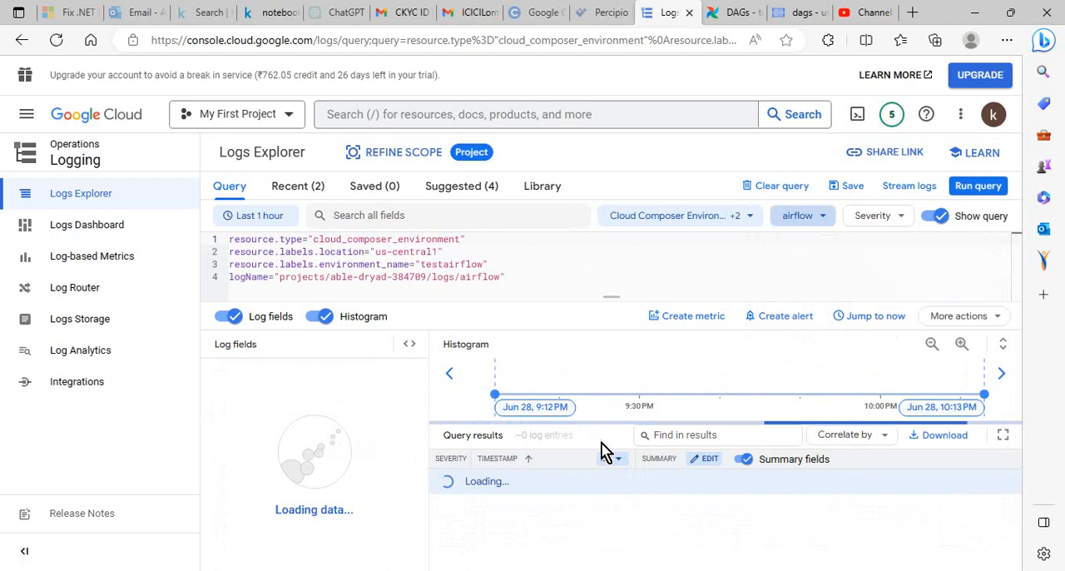
pyautogui.moveTo(509, 281); pyautogui.dragTo(221, 241)
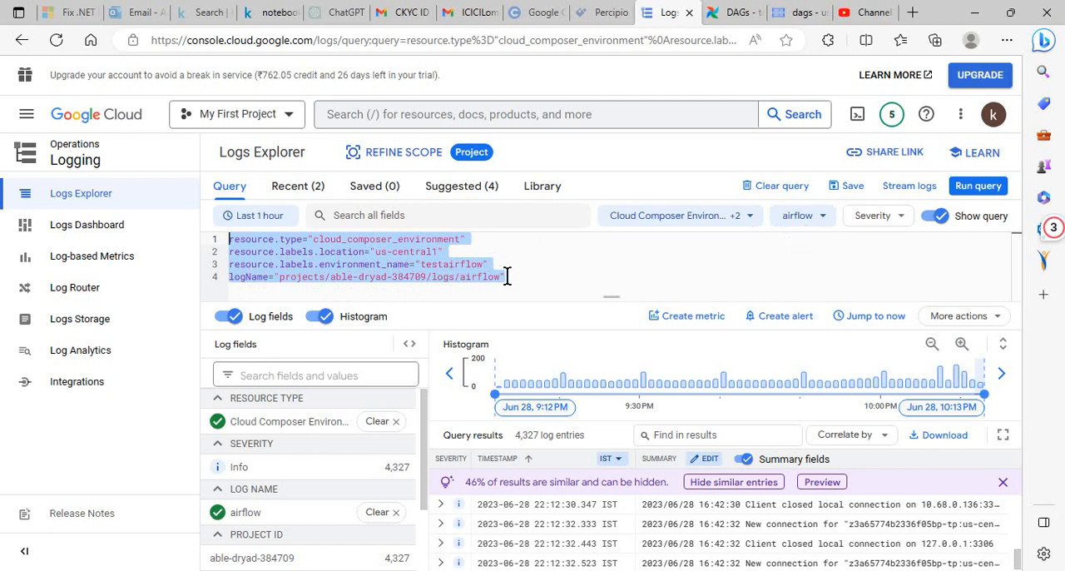
# Review the remaining log fields of the testairflow query and return from Logs Explorer to Composer's environment list
pyautogui.scroll(-2, 418, 476)
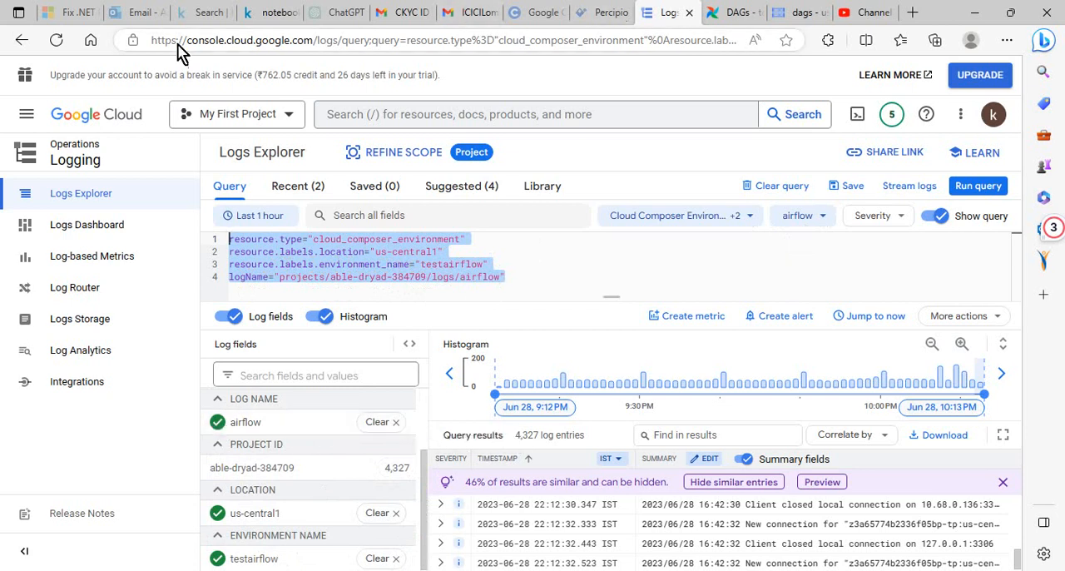
pyautogui.click(21, 46)
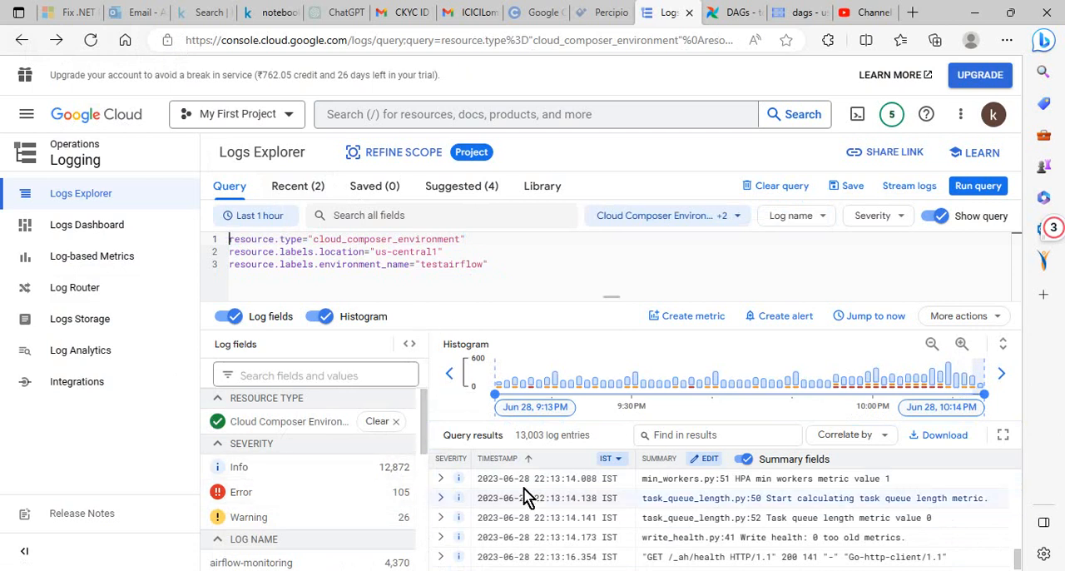
pyautogui.click(21, 43)
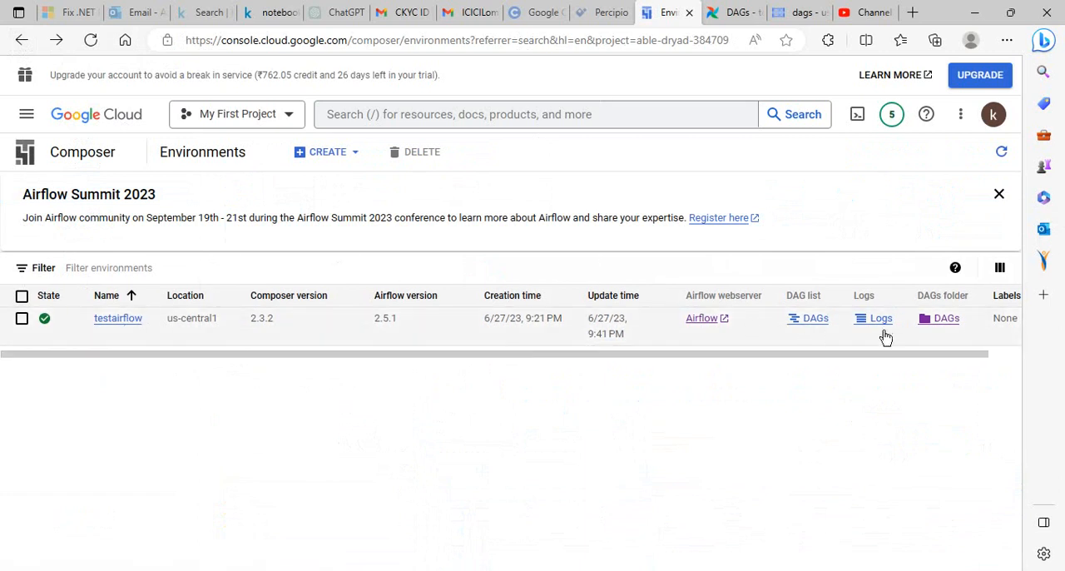
pyautogui.moveTo(895, 354); pyautogui.dragTo(501, 359)
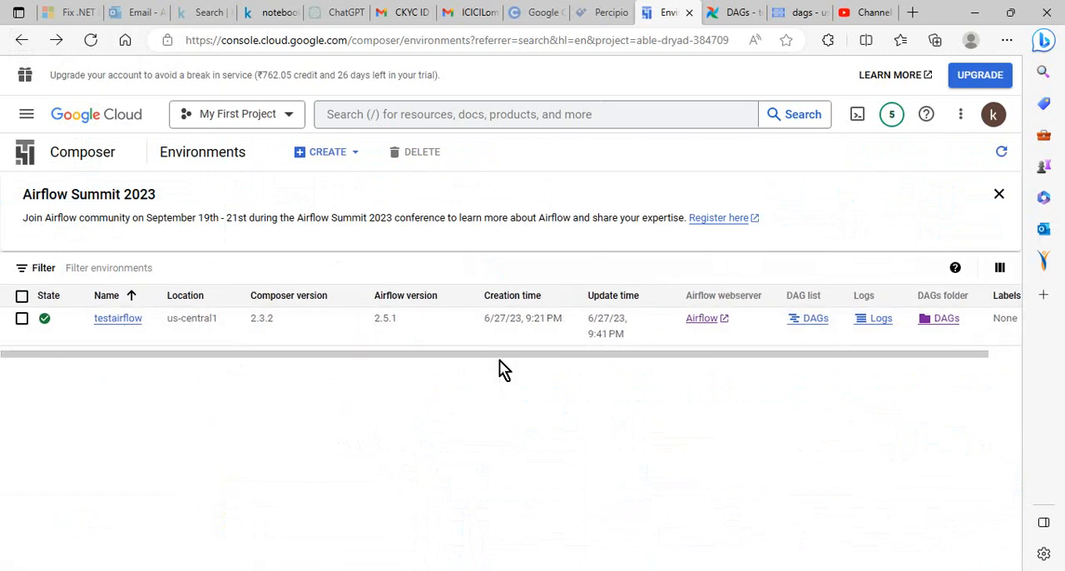
# Open the testairflow environment's details and view the Load Snapshot options, closing them without loading a snapshot
pyautogui.click(117, 320)
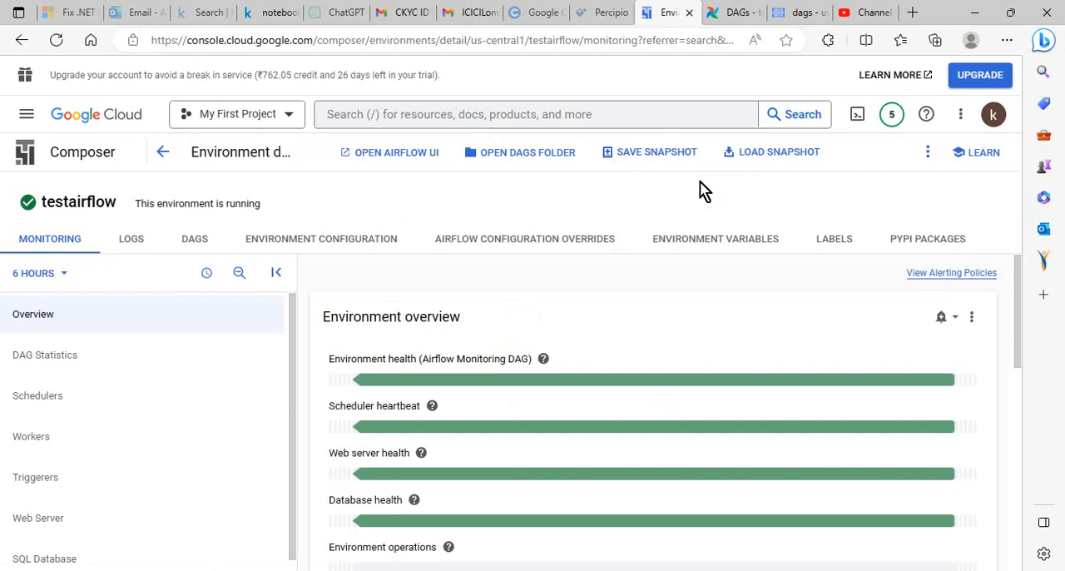
pyautogui.moveTo(1025, 293); pyautogui.dragTo(1011, 262)
pyautogui.click(769, 155)
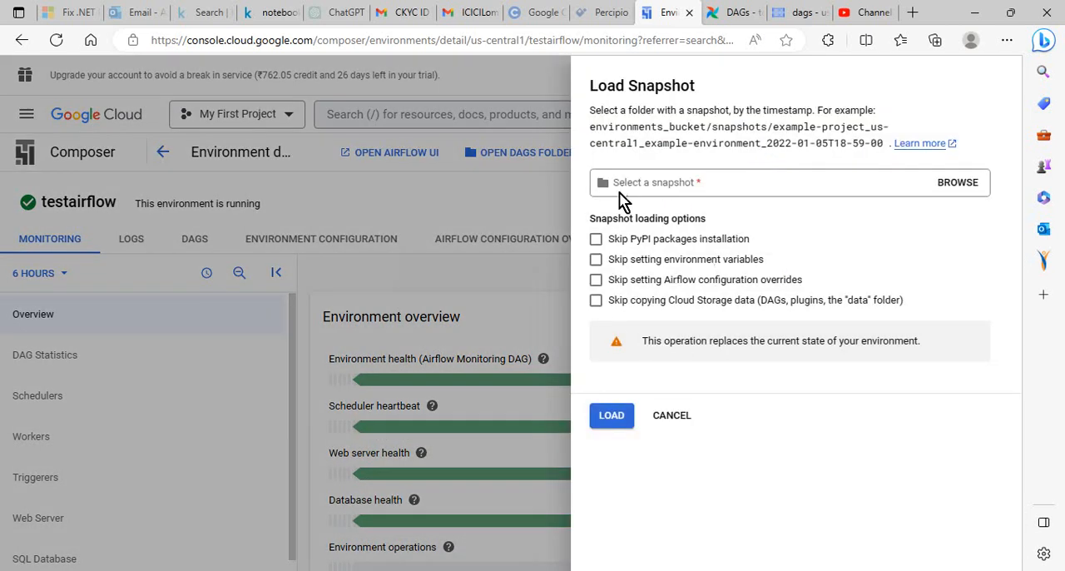
pyautogui.click(494, 227)
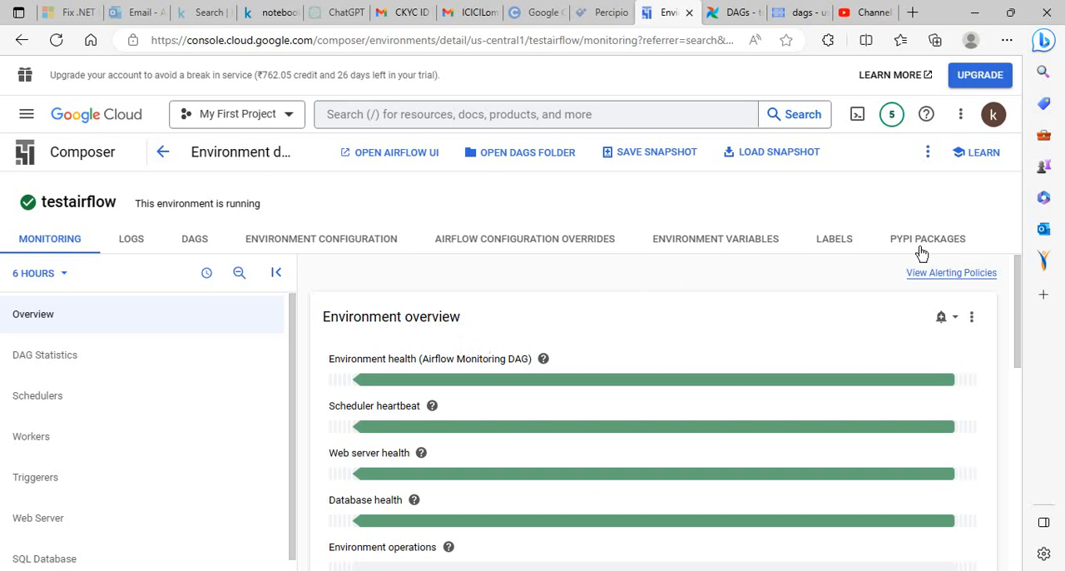
# Show the Scheduler logs in the environment's details, filtered first to Alert severity and finally to Warning
pyautogui.click(130, 241)
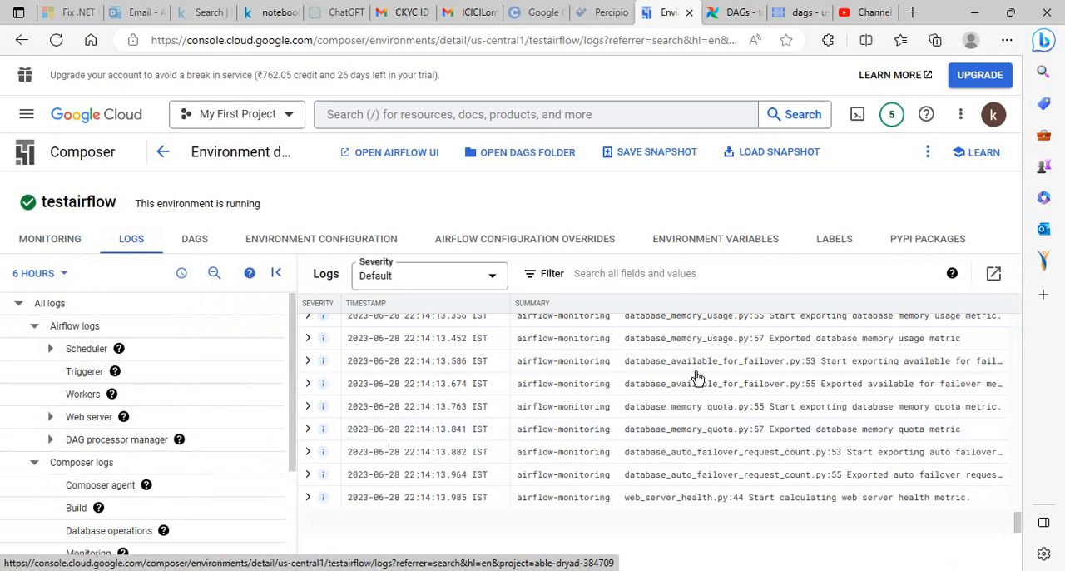
pyautogui.click(90, 356)
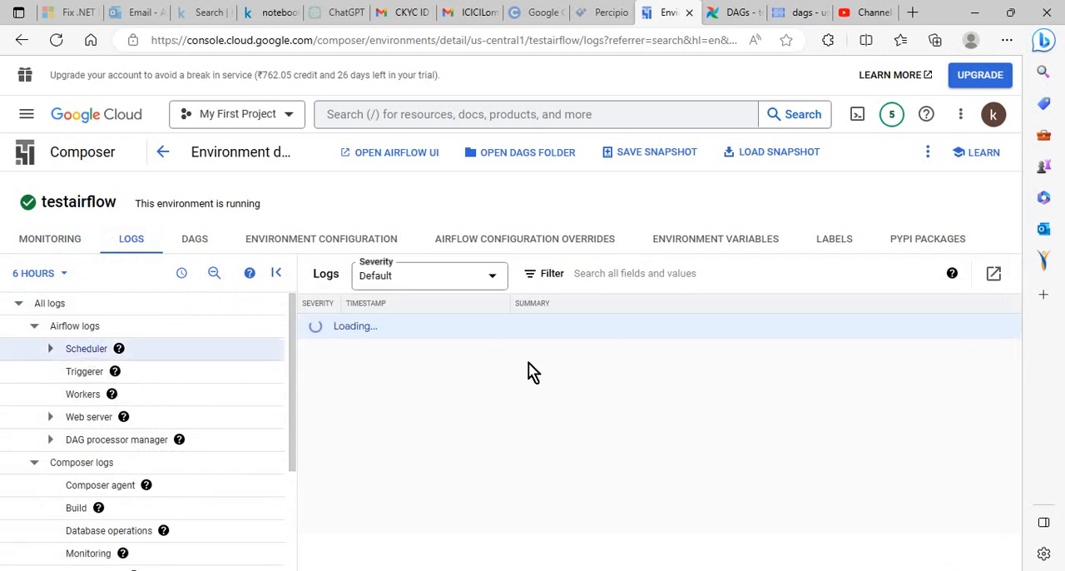
pyautogui.click(494, 281)
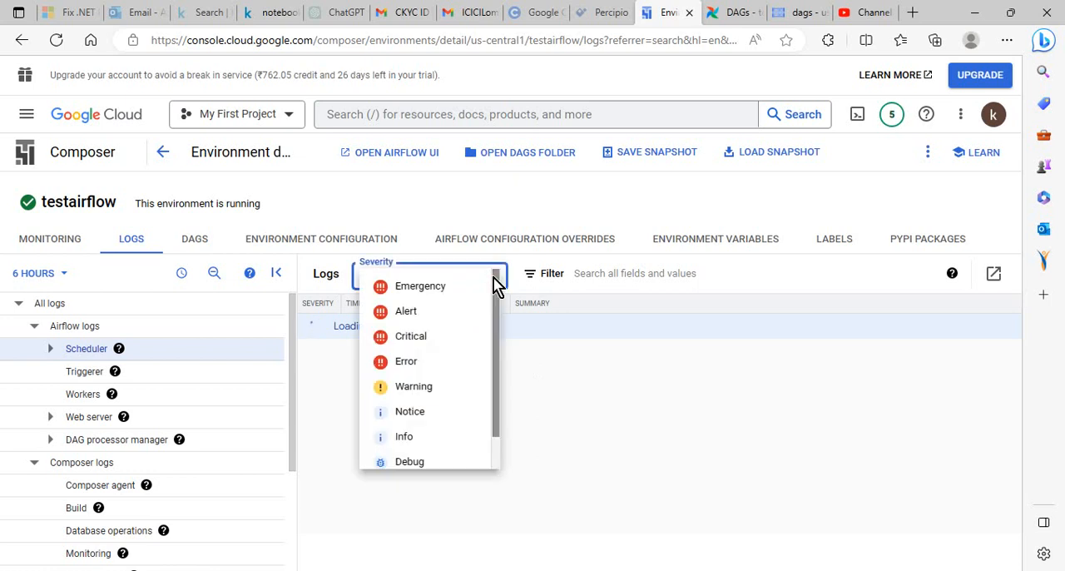
pyautogui.scroll(-1, 494, 283)
pyautogui.click(419, 277)
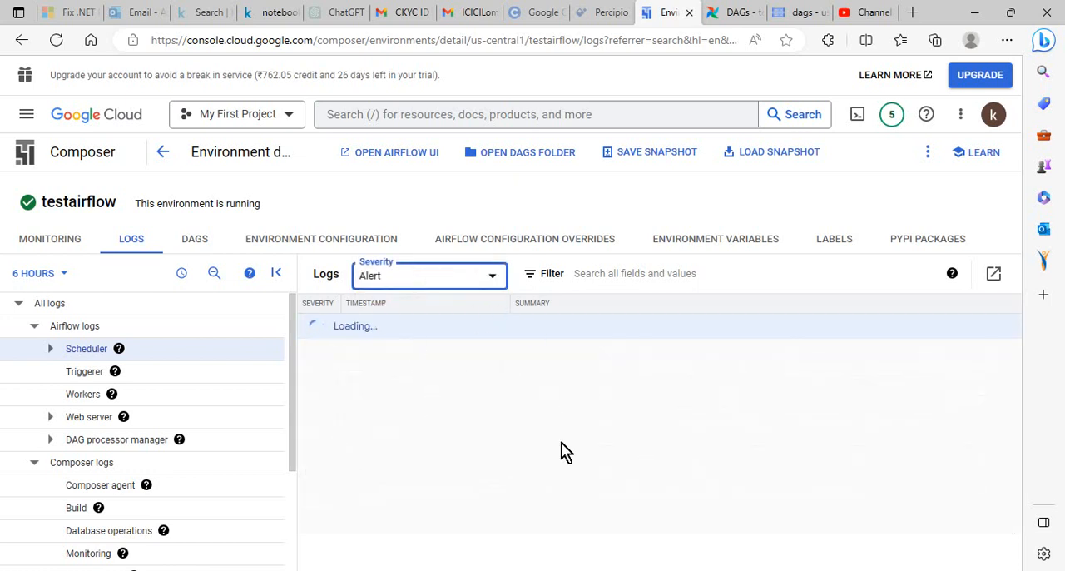
pyautogui.click(493, 280)
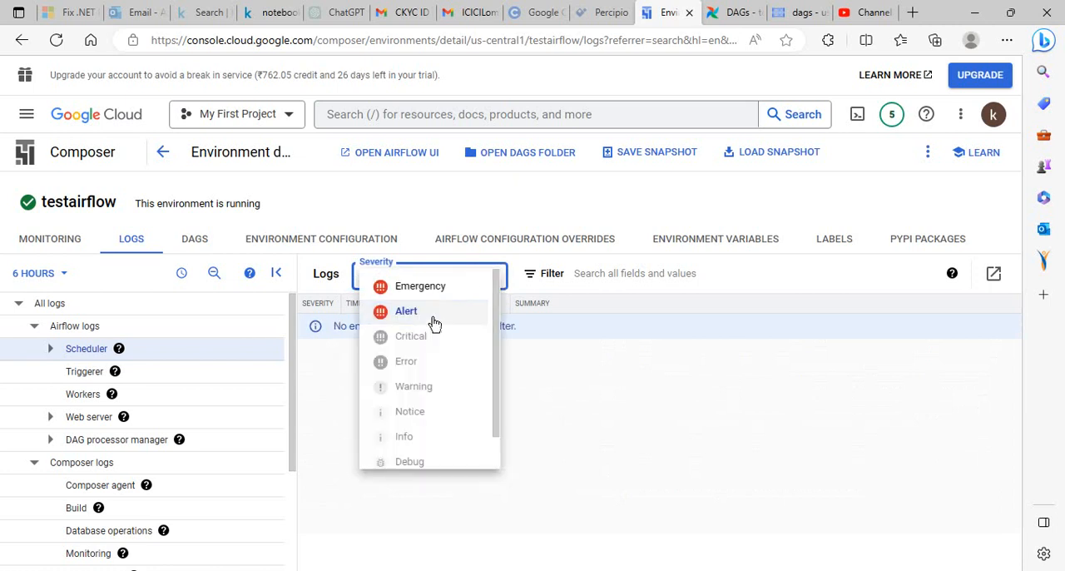
pyautogui.click(416, 387)
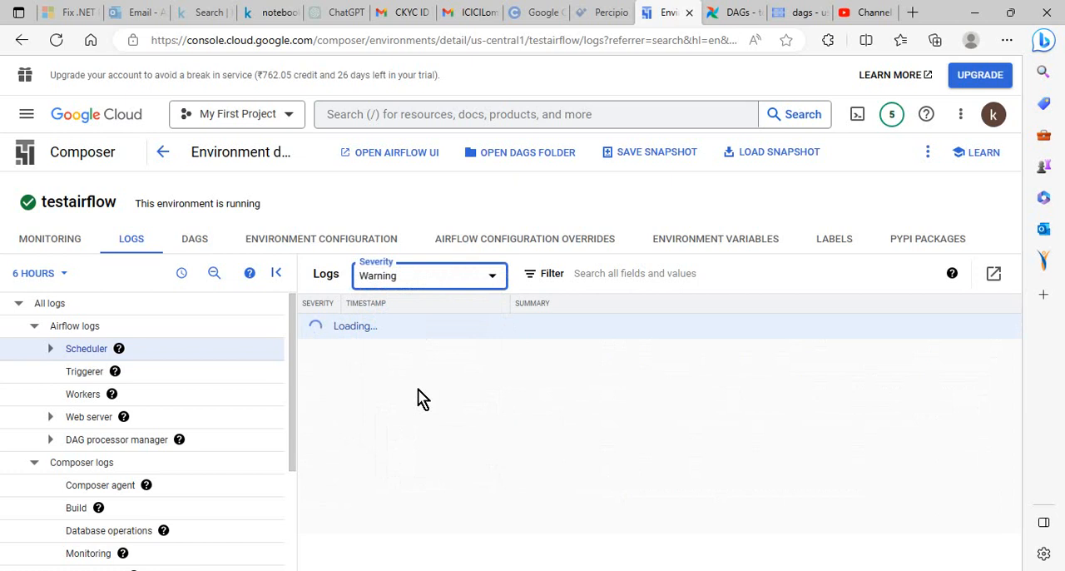
# Check testairflow's DAG list in Composer and in the Airflow web interface, reloading both pages
pyautogui.click(198, 241)
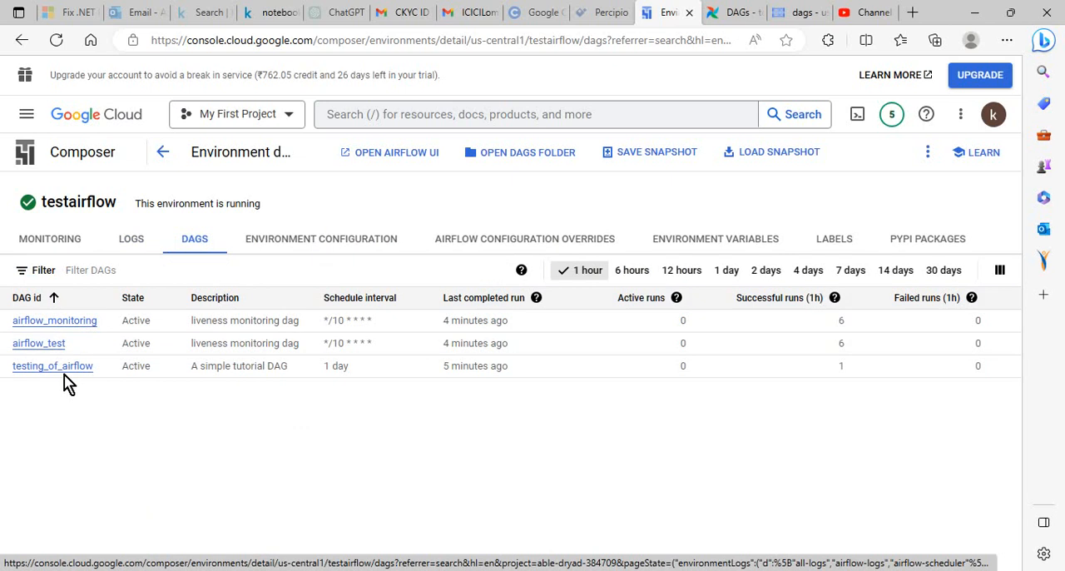
pyautogui.click(58, 43)
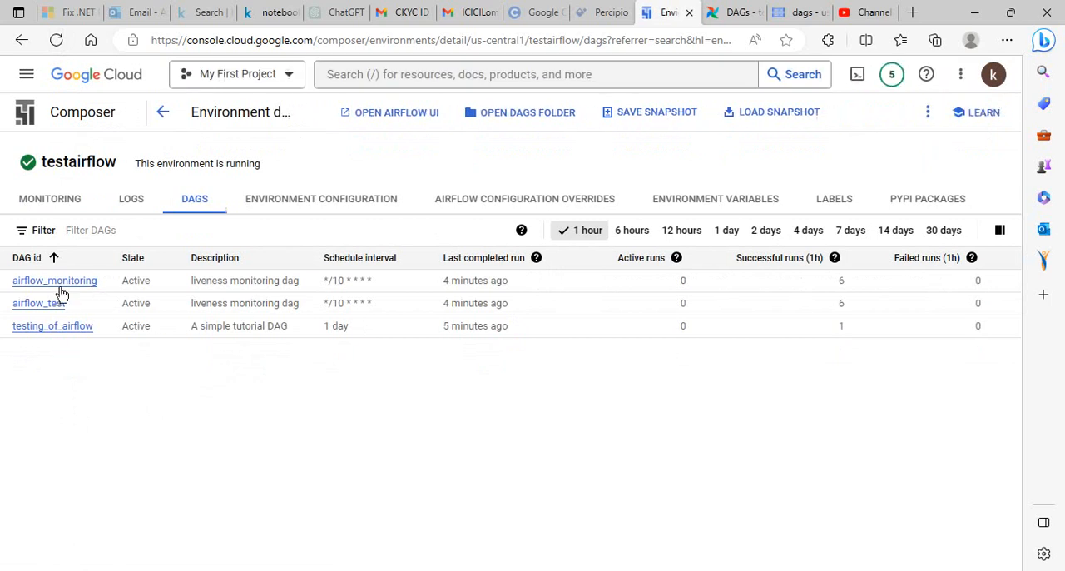
pyautogui.click(734, 18)
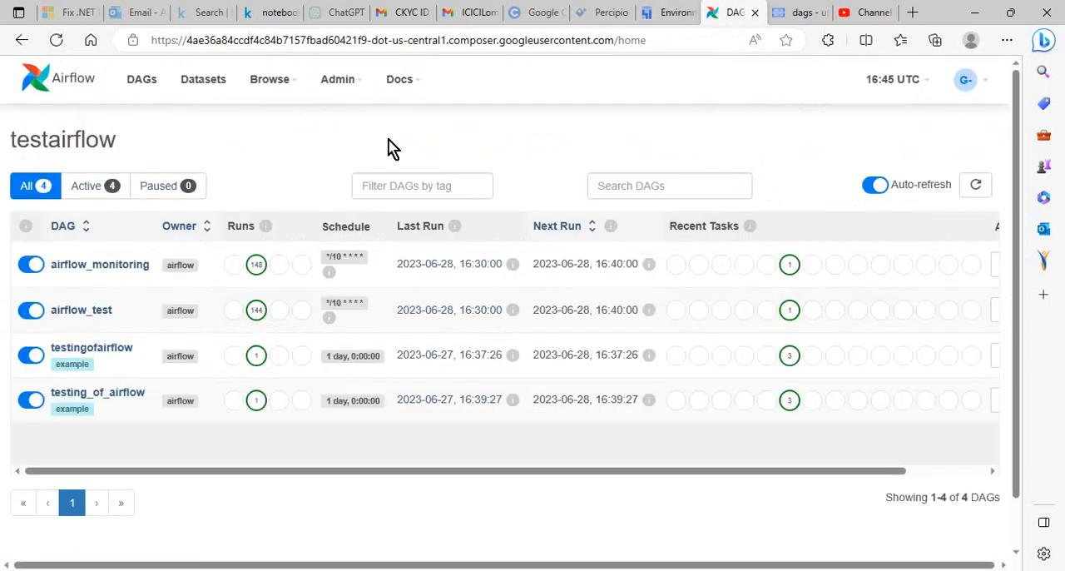
pyautogui.click(57, 40)
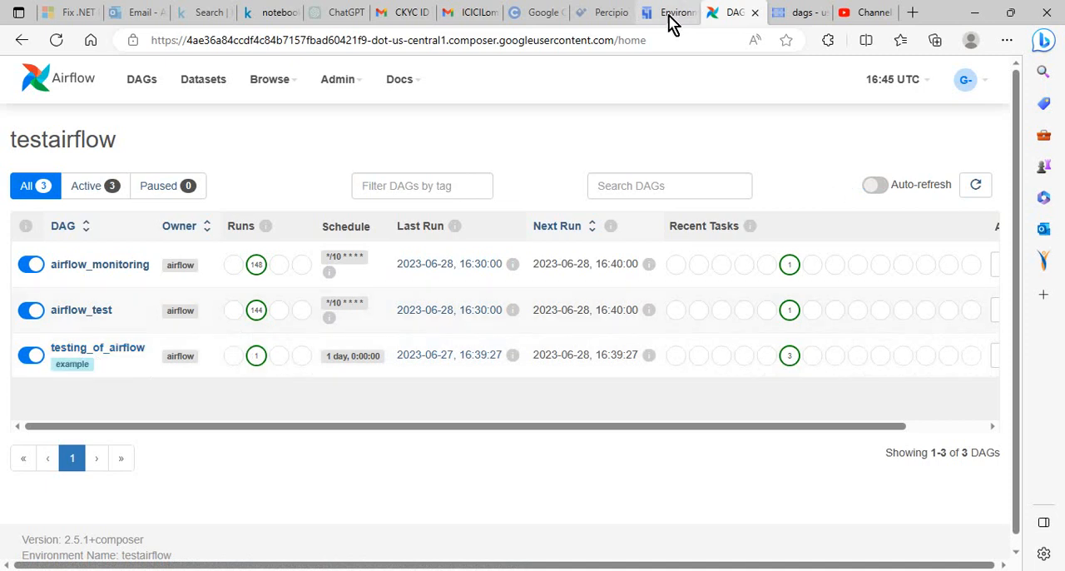
# Go up from the dags folder to the Cloud Storage bucket list, and return through Airflow to Composer's DAG list for testairflow
pyautogui.click(798, 14)
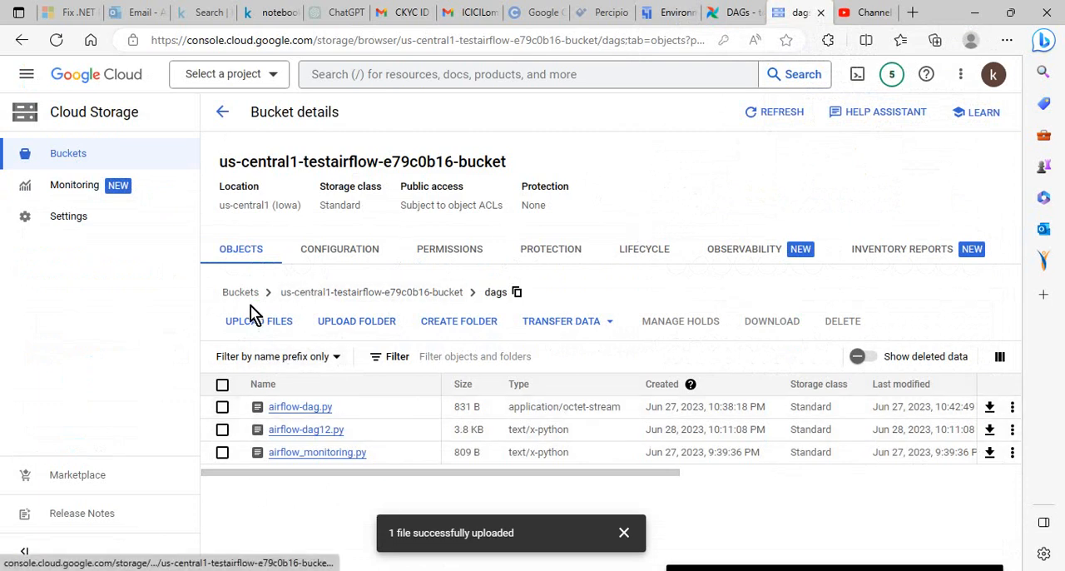
pyautogui.click(301, 304)
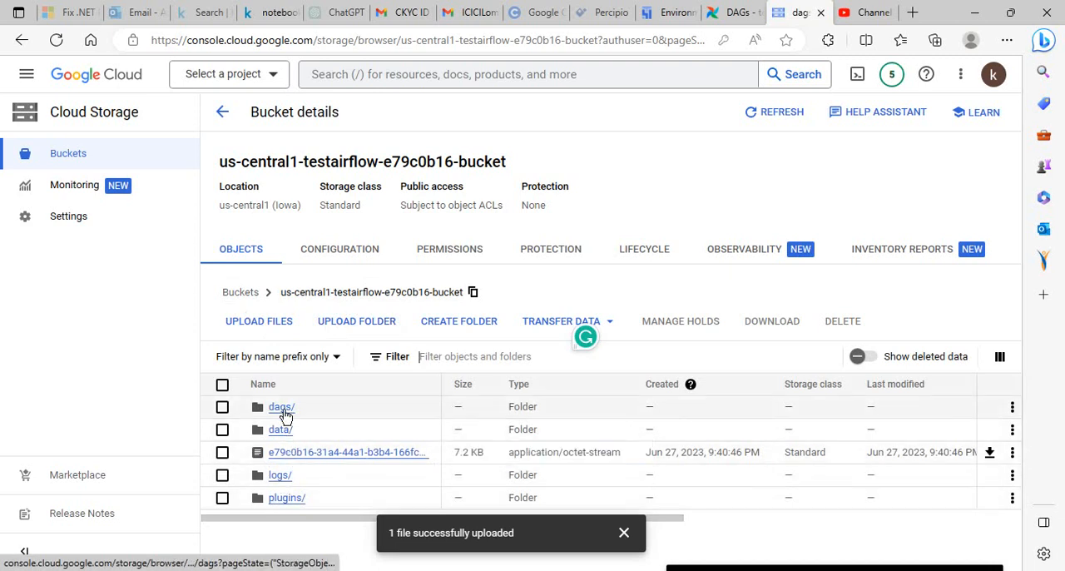
pyautogui.click(247, 297)
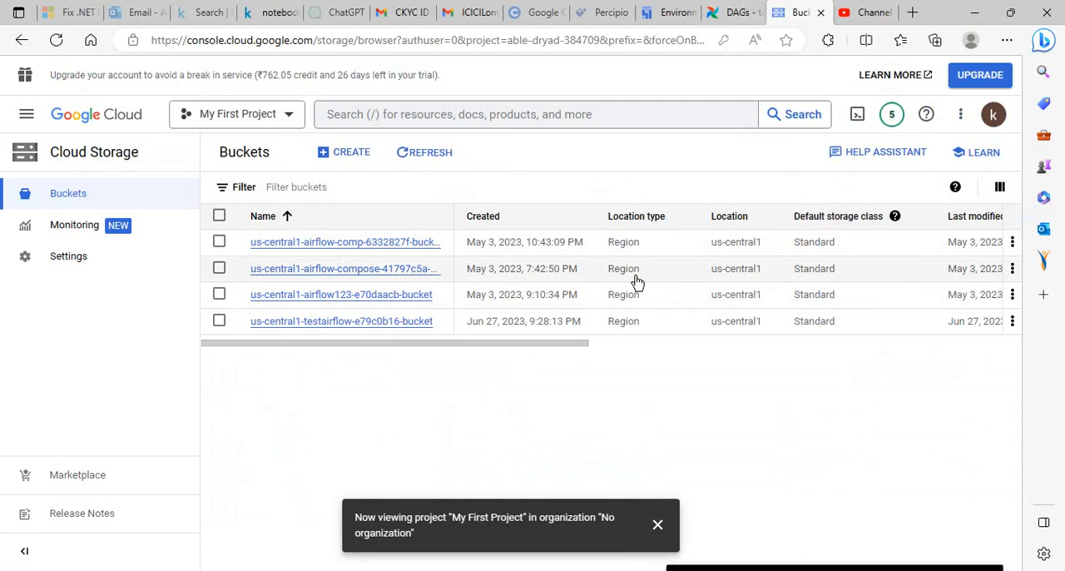
pyautogui.click(657, 526)
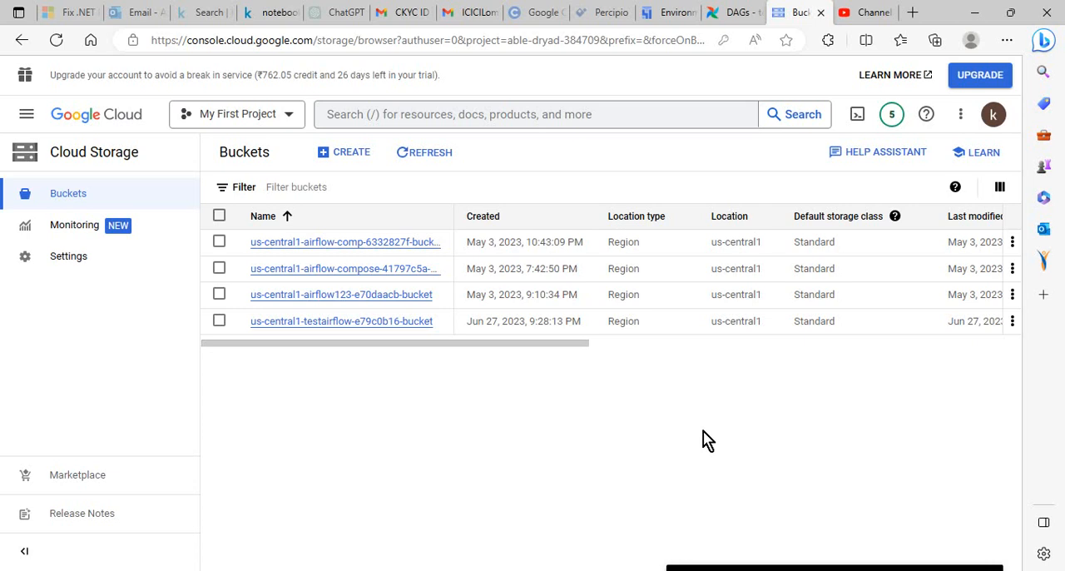
pyautogui.click(734, 15)
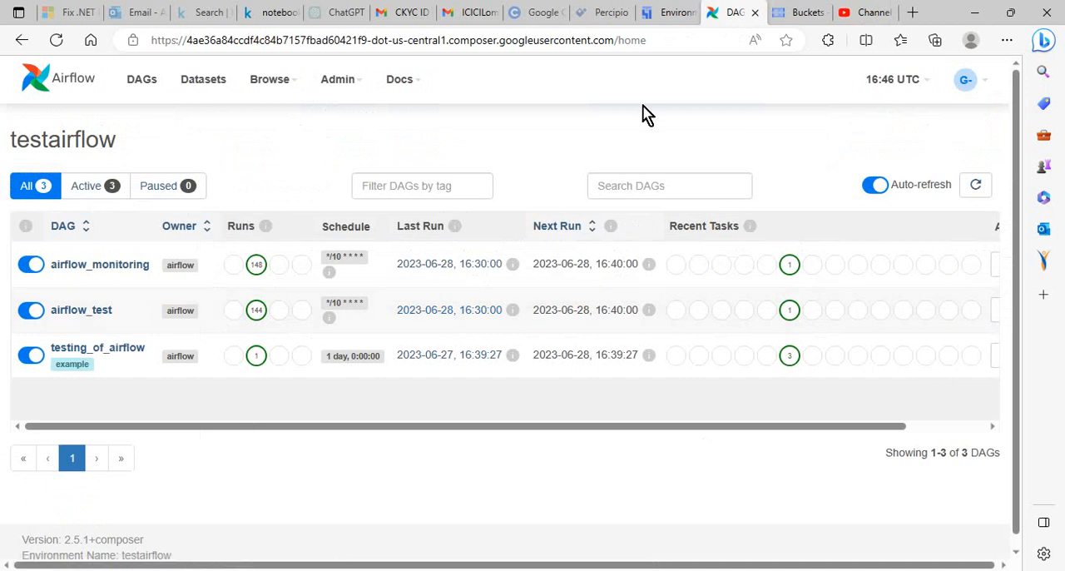
pyautogui.click(670, 13)
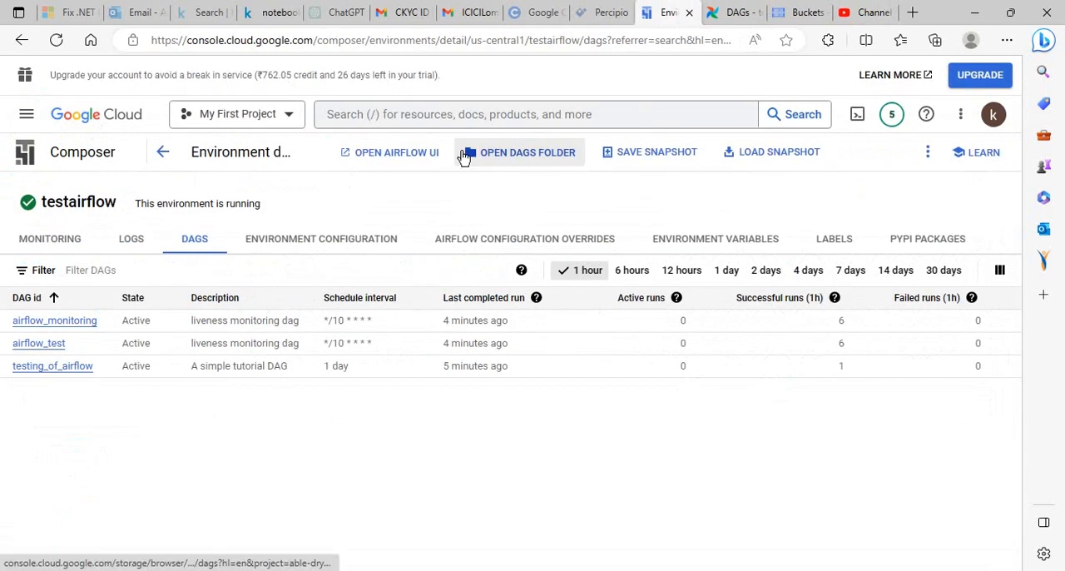